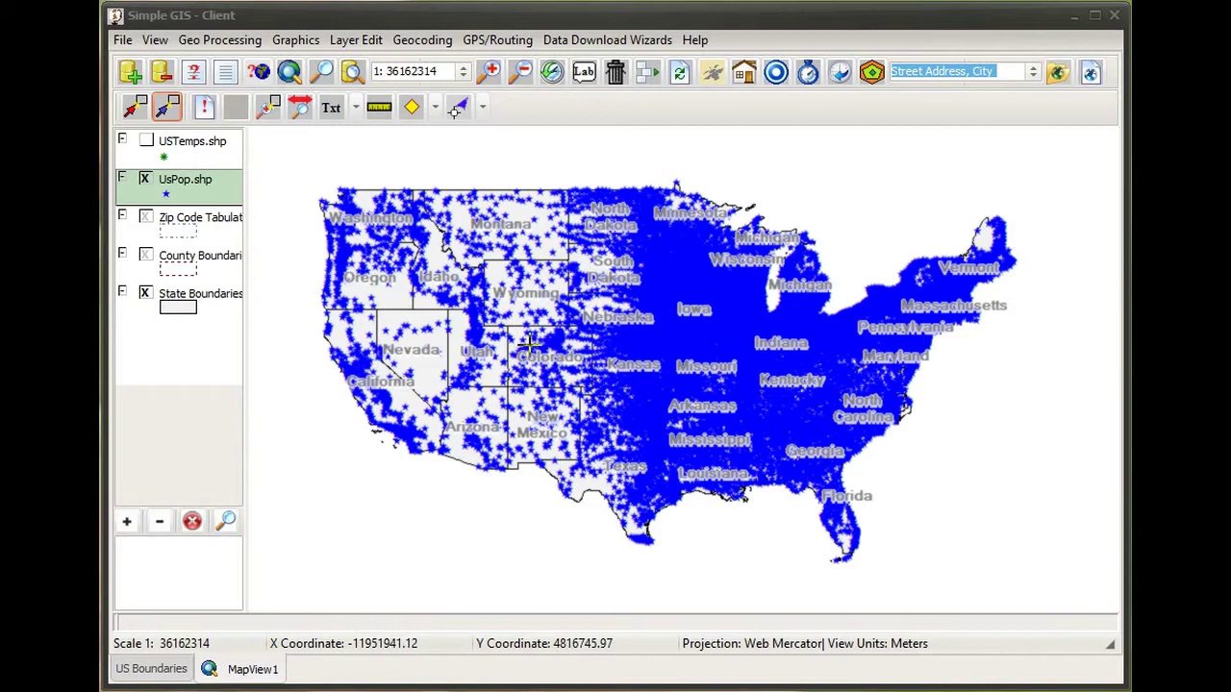
Step: Identify the population points near Rangely, Colorado and close the attribute results
click(210, 112)
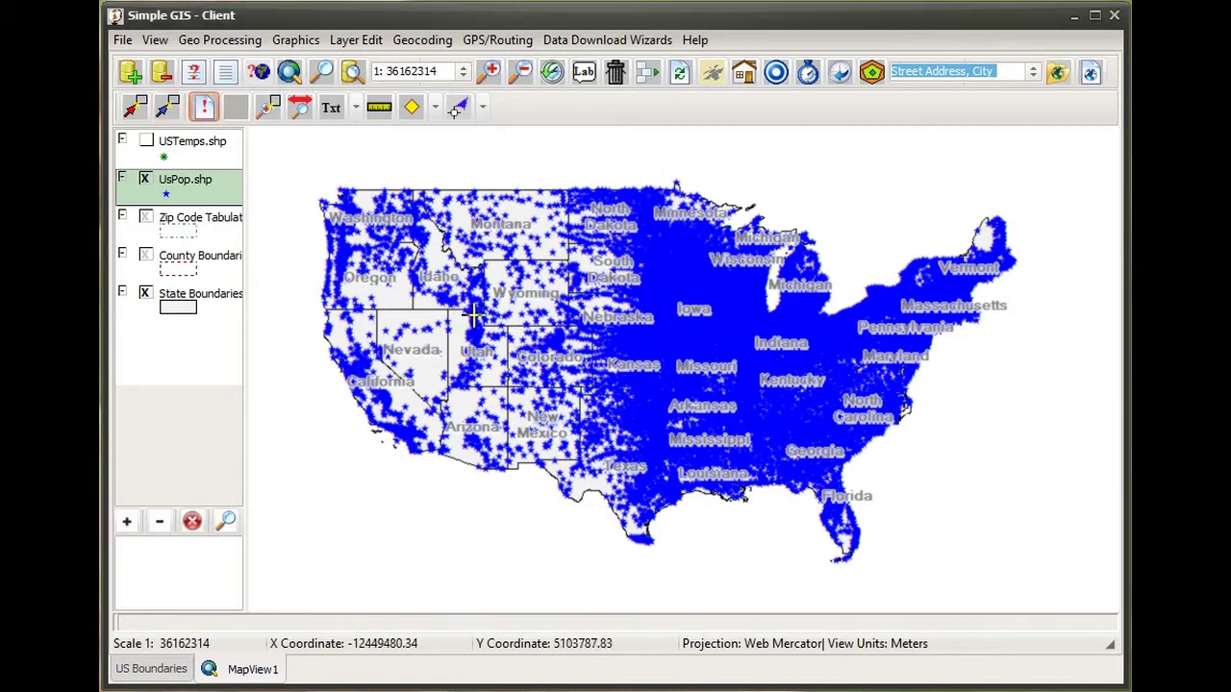
click(510, 338)
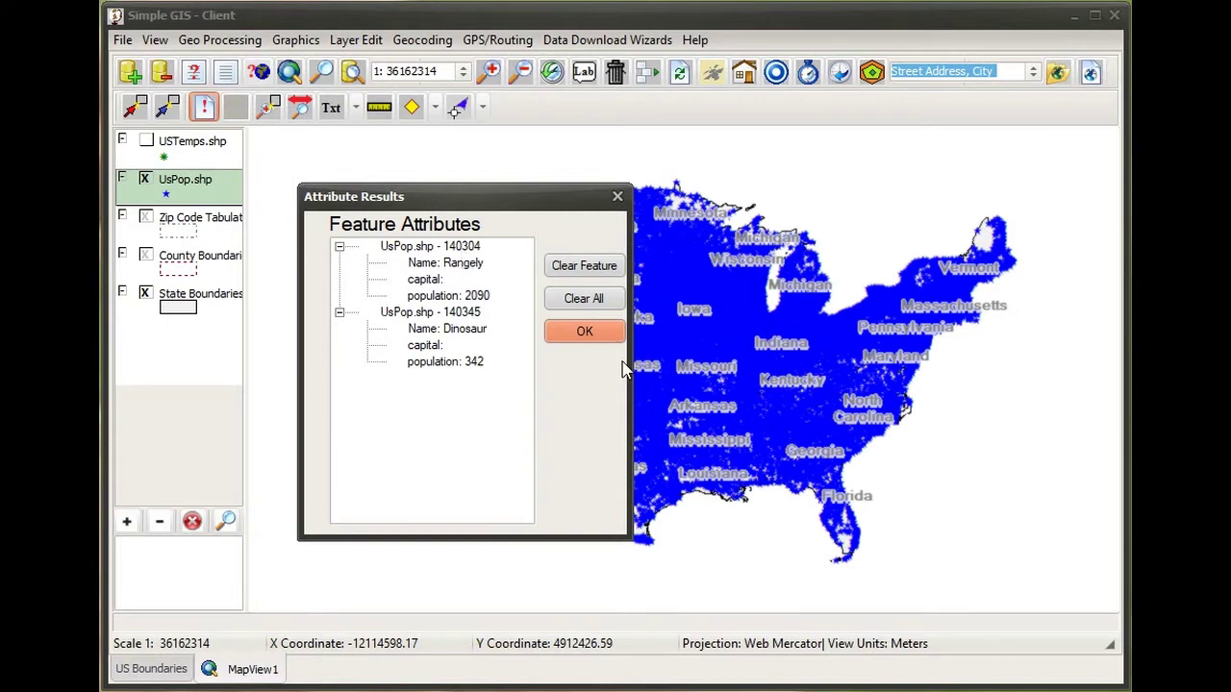
click(585, 331)
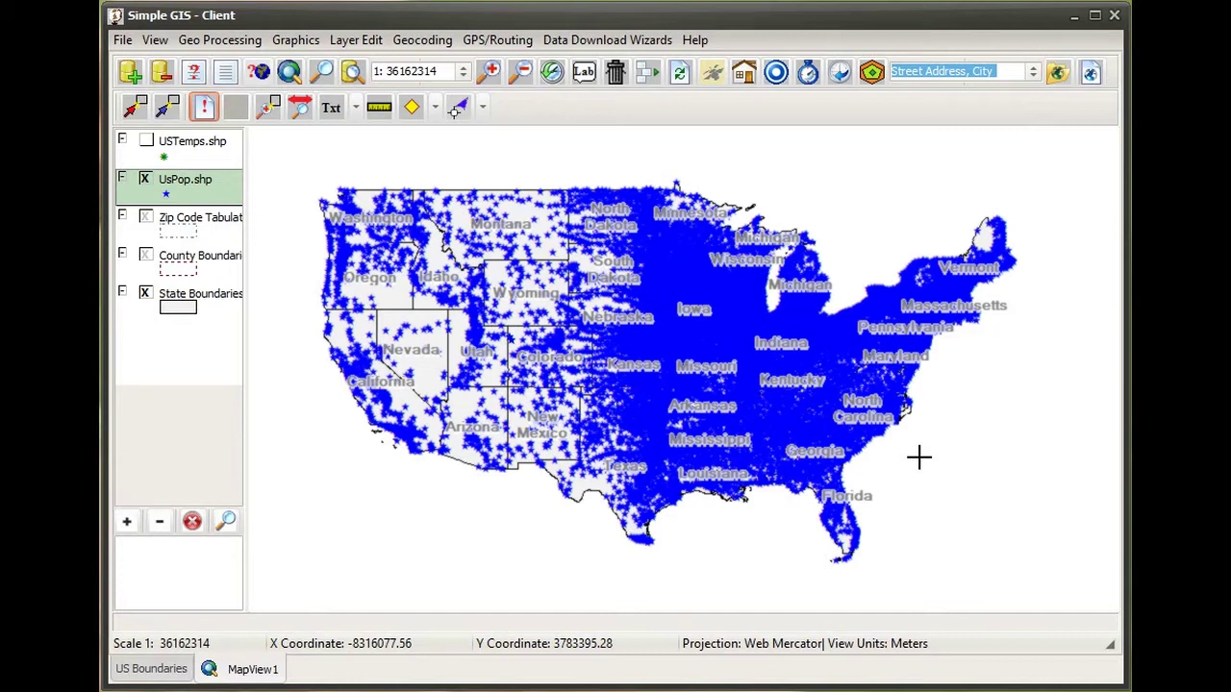
Step: Show the Geo Processing menu with its kernel heat map and interpolation functions
click(229, 42)
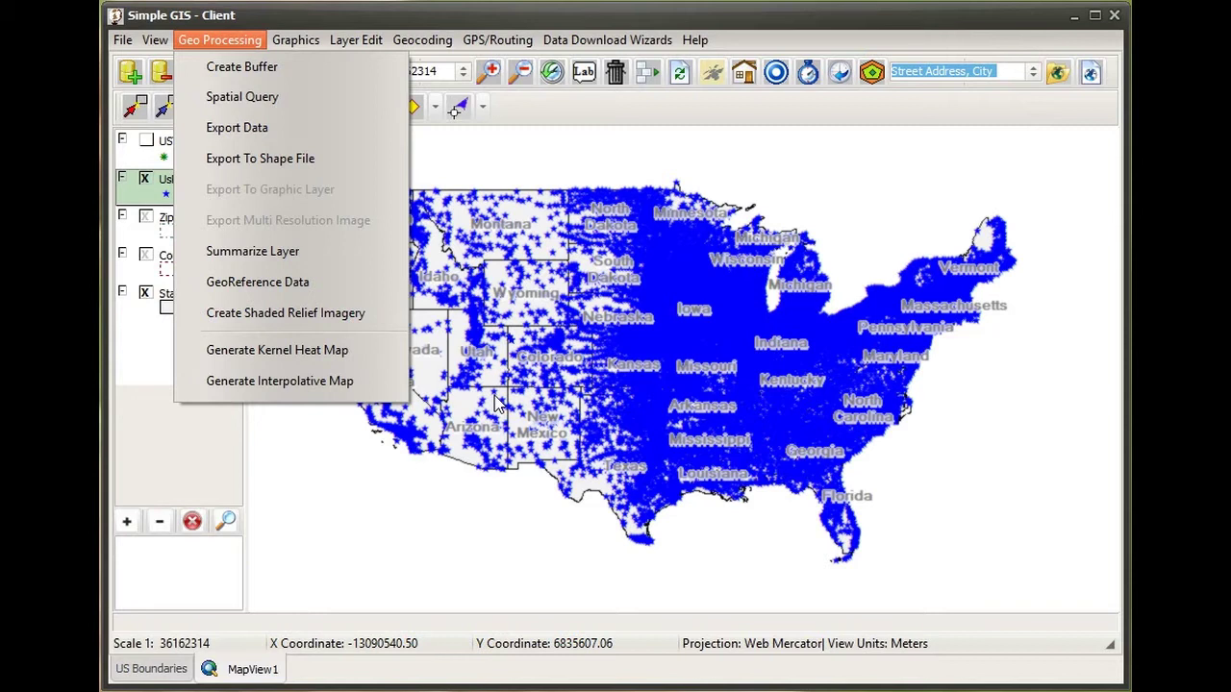
Step: Start a kernel heat map on UsPop.shp at 668×500 and move the dialog aside
click(318, 358)
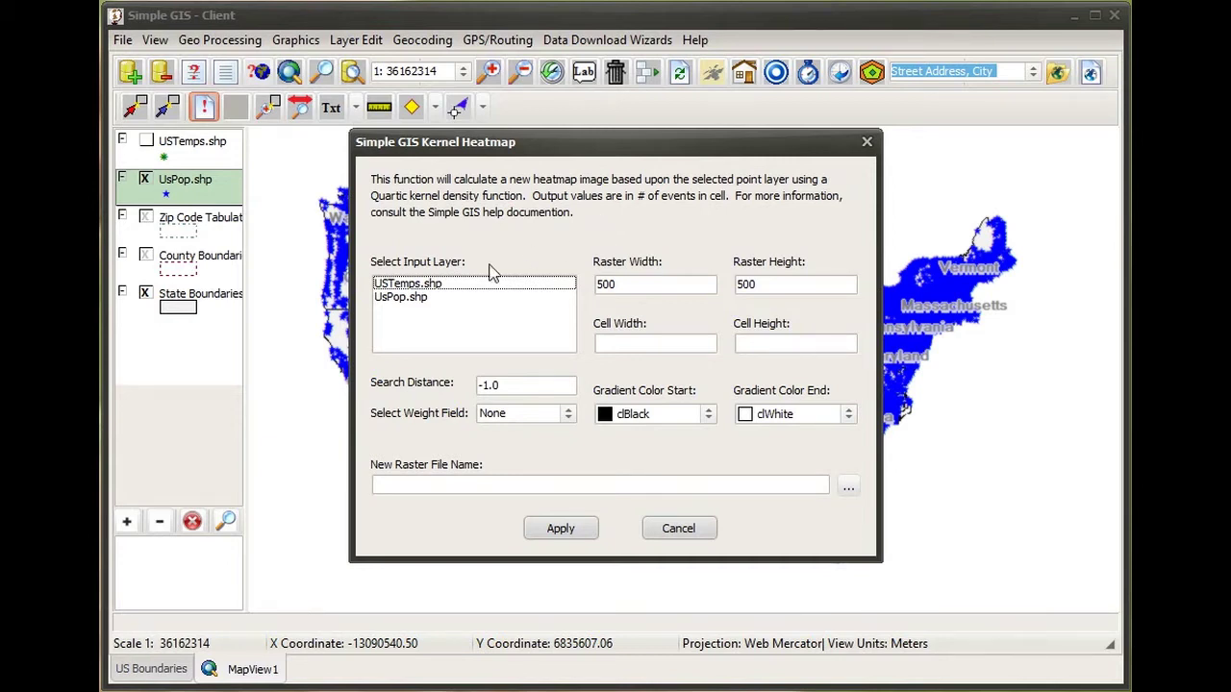
click(404, 298)
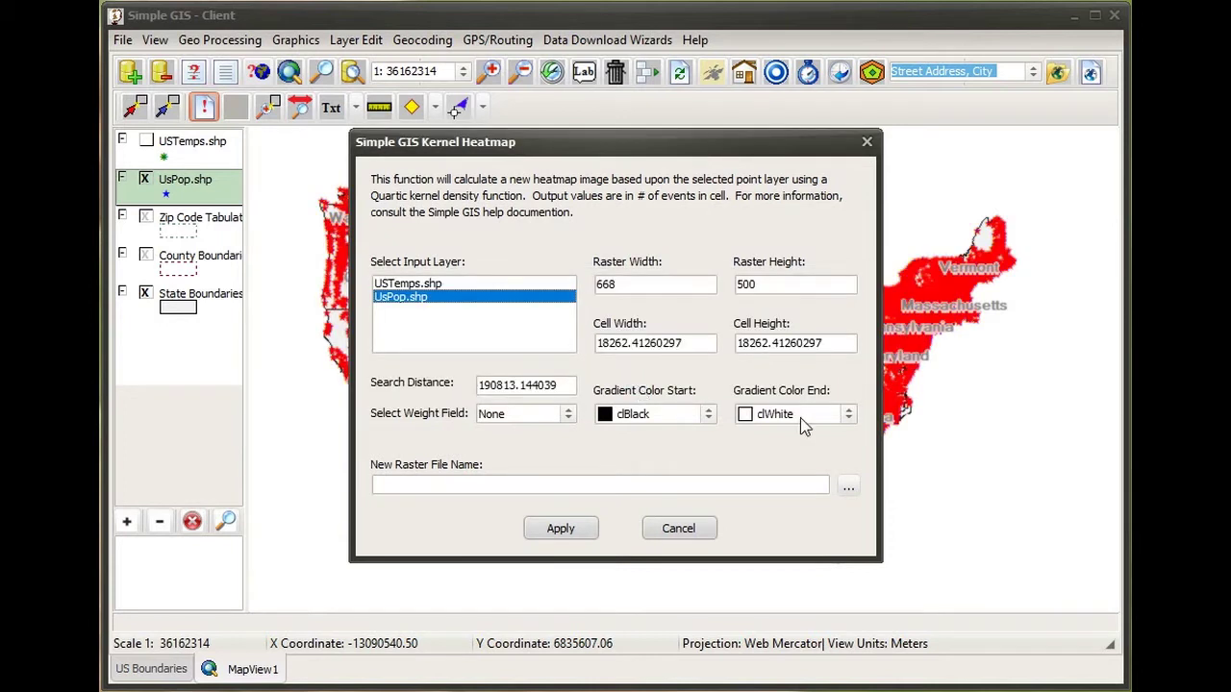
drag(717, 149, 399, 184)
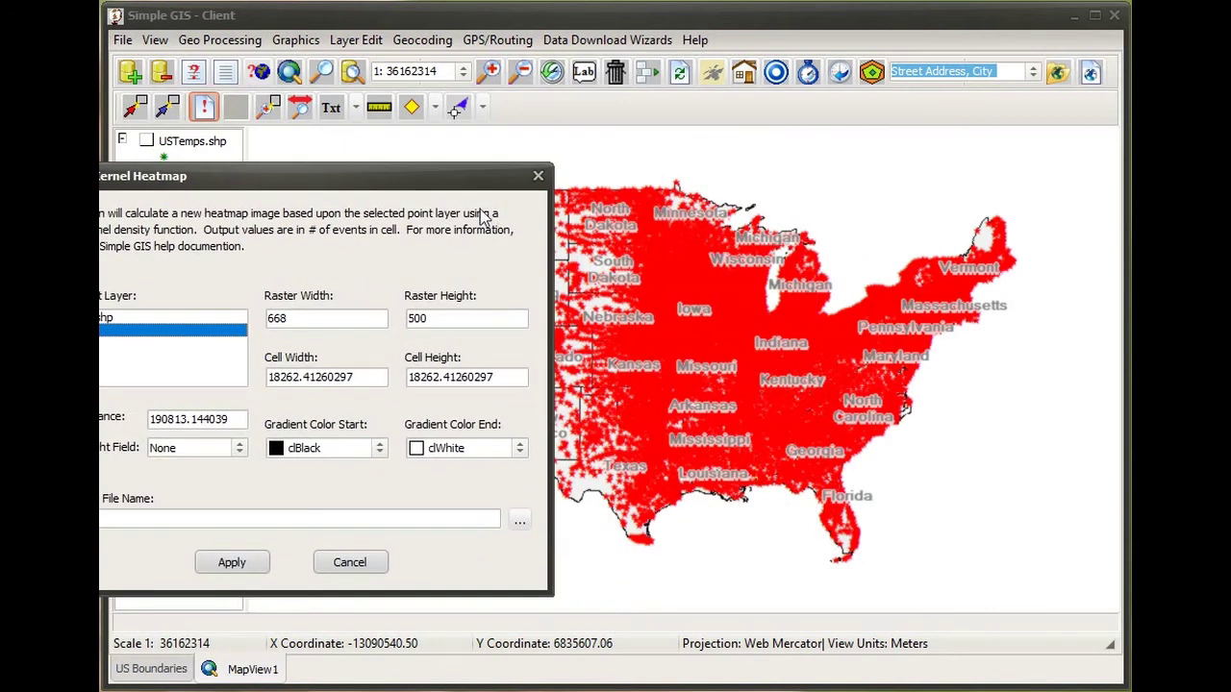
drag(462, 183, 835, 167)
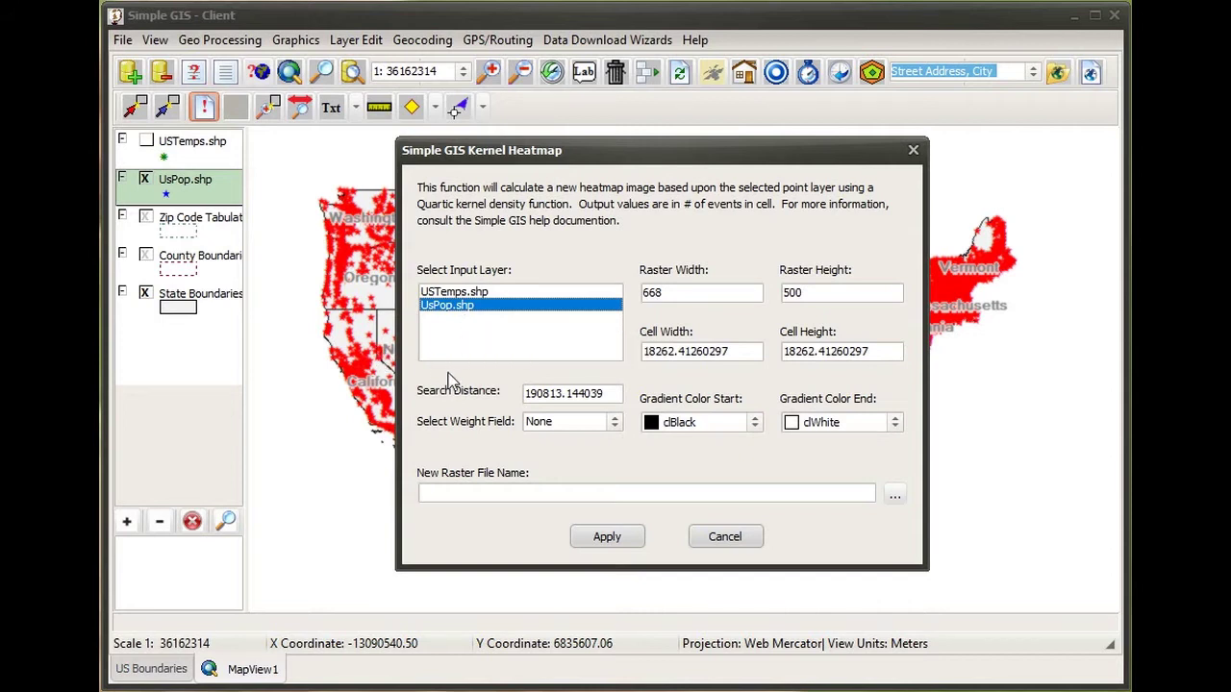
click(617, 423)
Step: Weight the heat map by population with a clMoneyGreen-to-clRed gradient
click(585, 454)
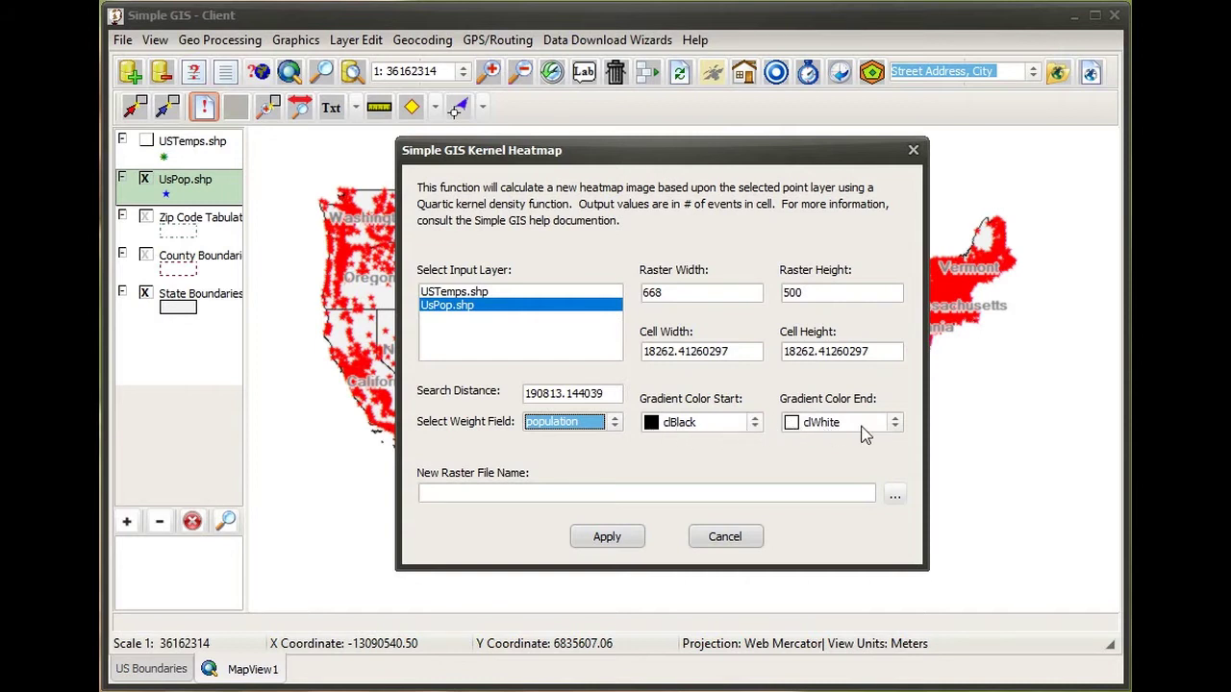
click(758, 428)
scroll(723, 481, down, 3)
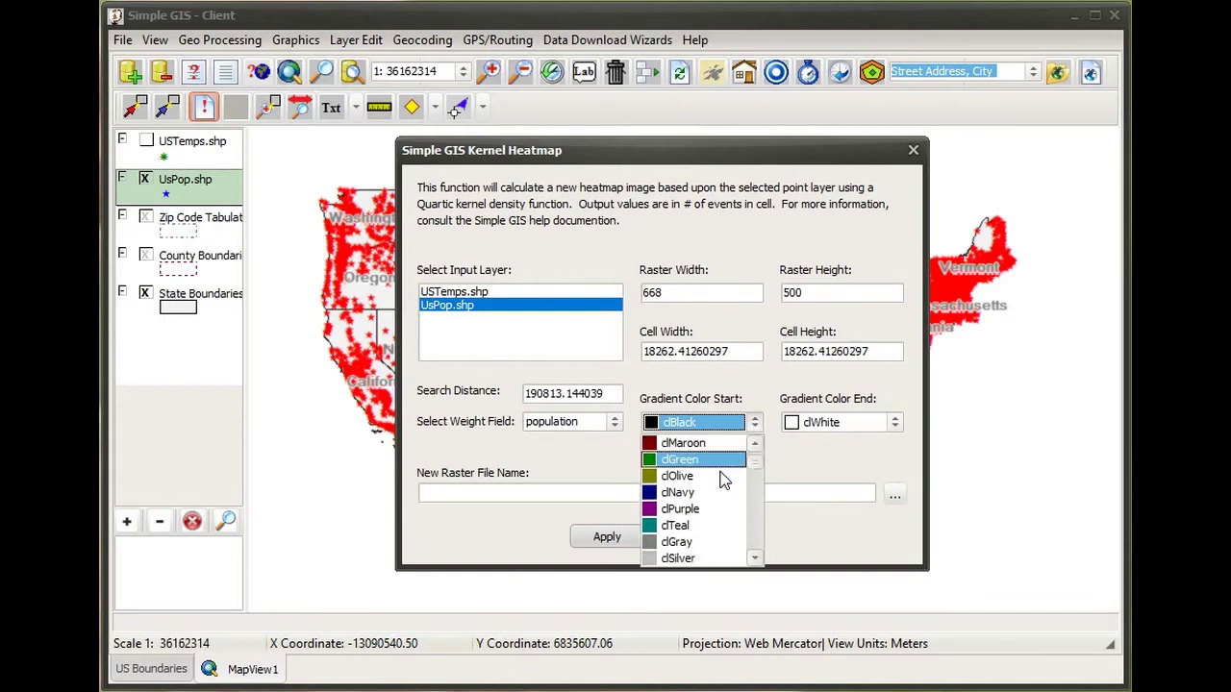
scroll(723, 481, down, 1)
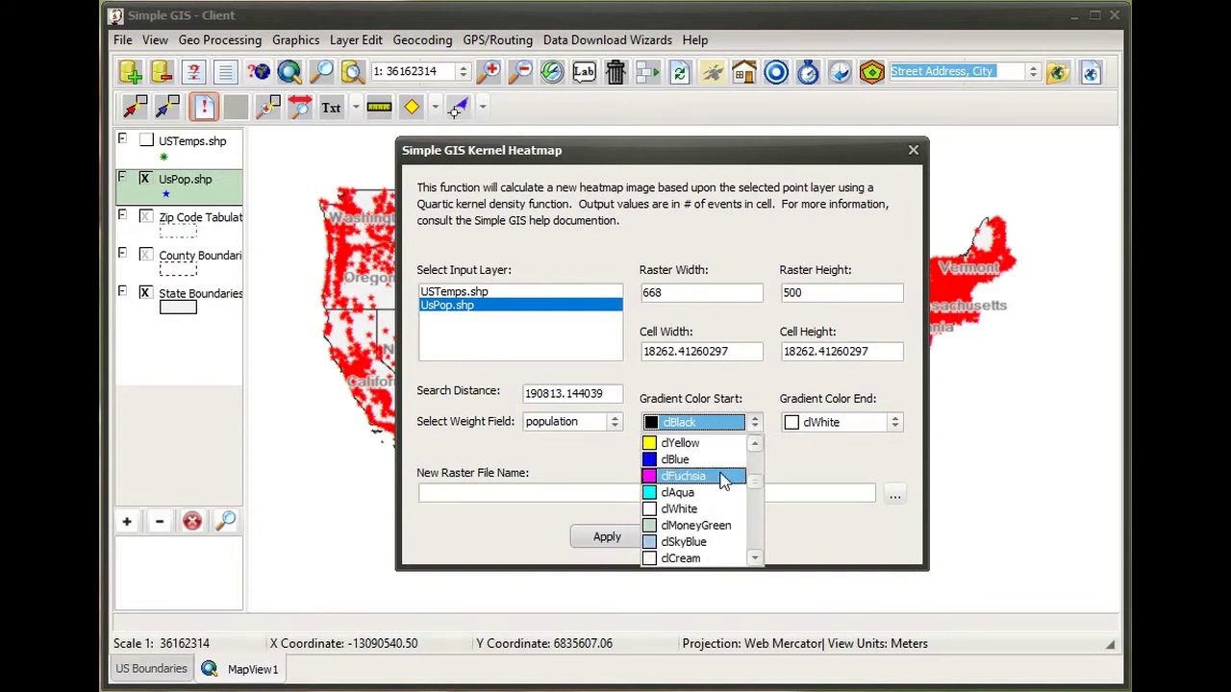
click(687, 526)
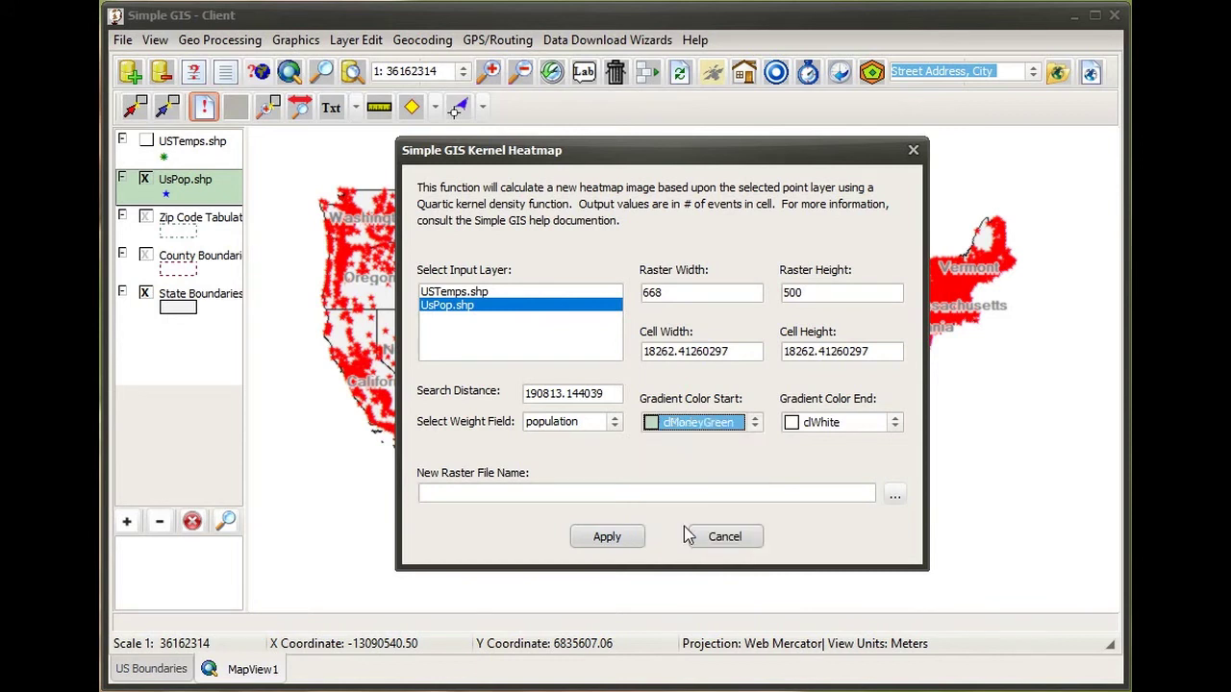
click(897, 433)
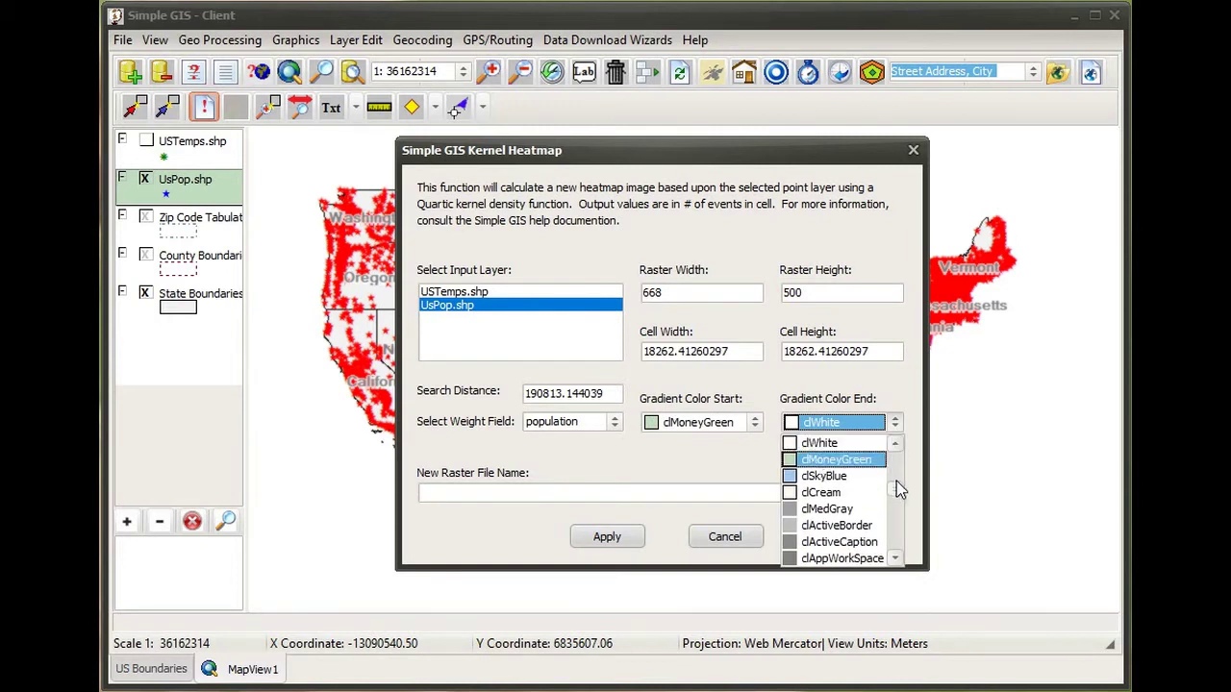
drag(899, 496, 895, 475)
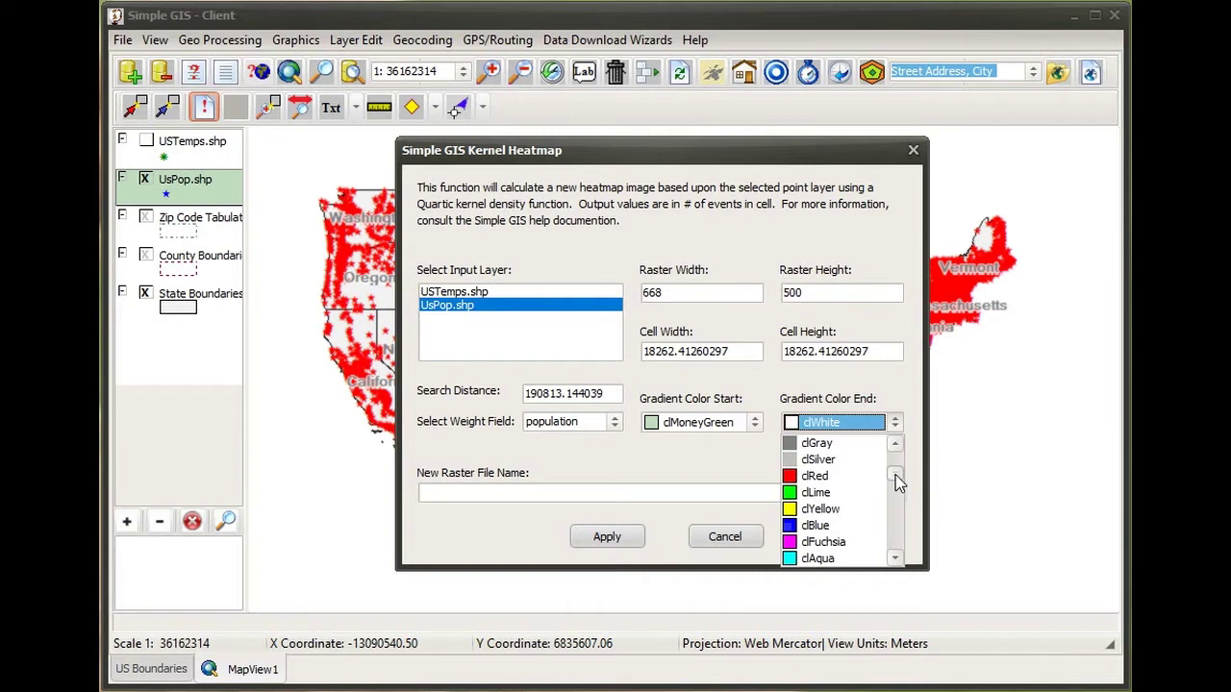
click(814, 477)
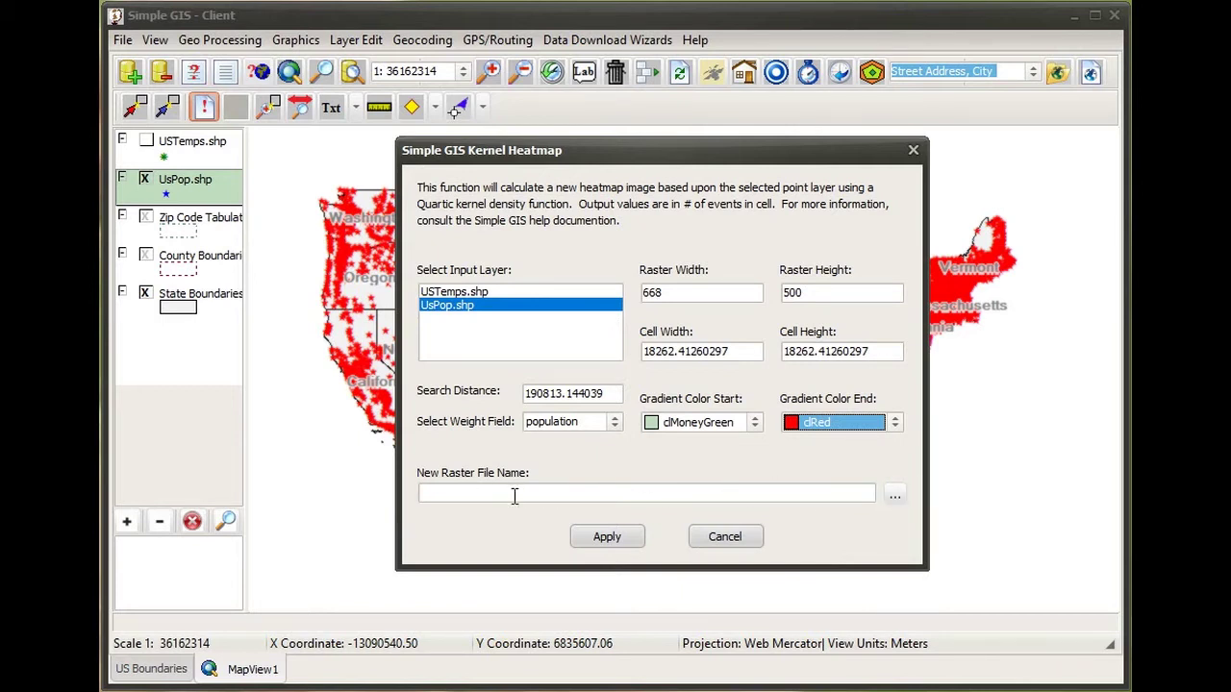
click(894, 495)
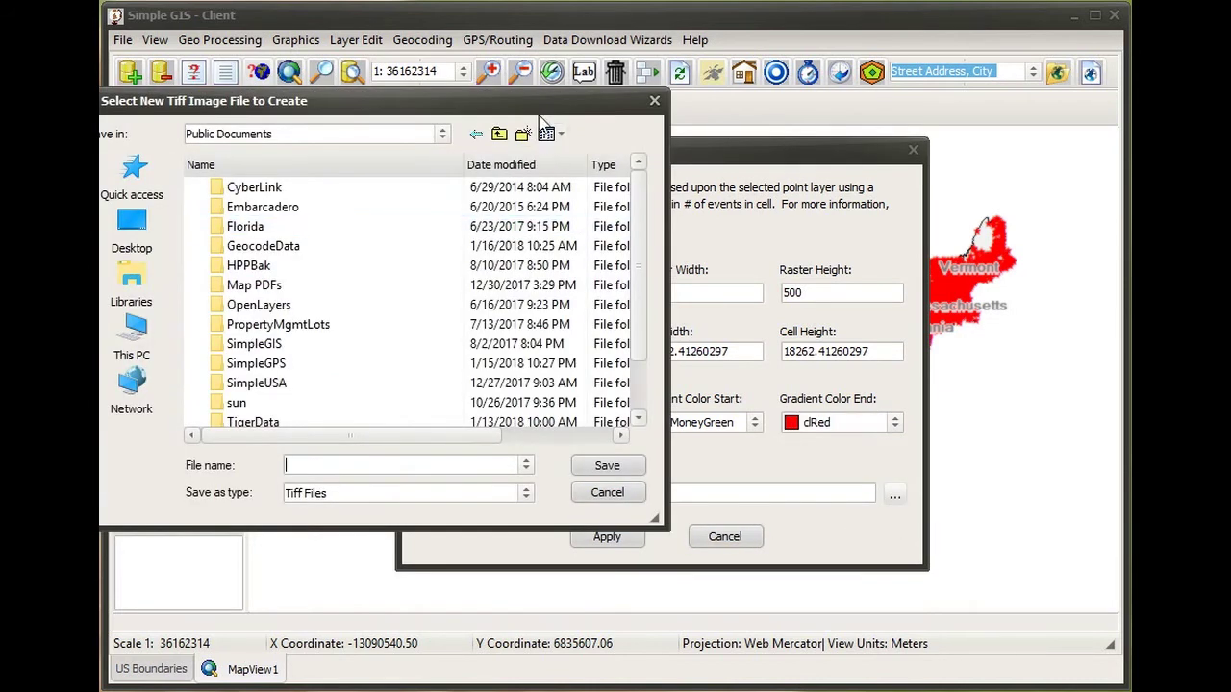
Step: Overwrite USPopulationheatmap.tif with the new heat map and add it to the map
drag(540, 113, 611, 113)
scroll(700, 287, down, 2)
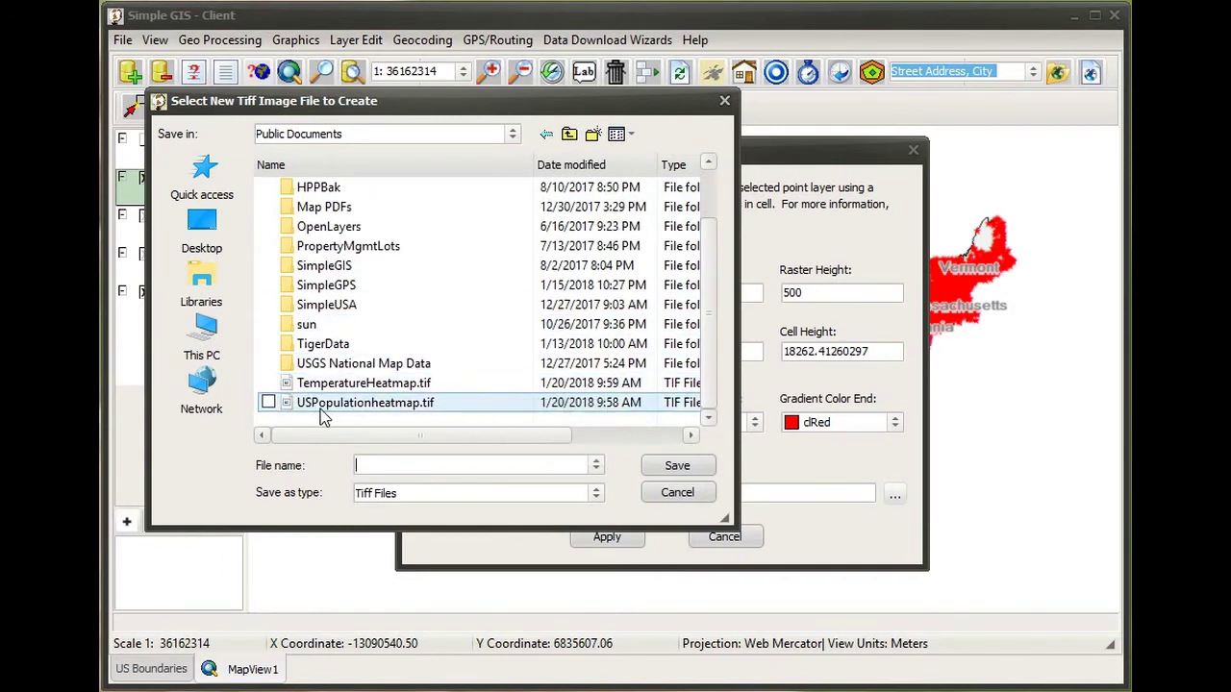
double_click(394, 404)
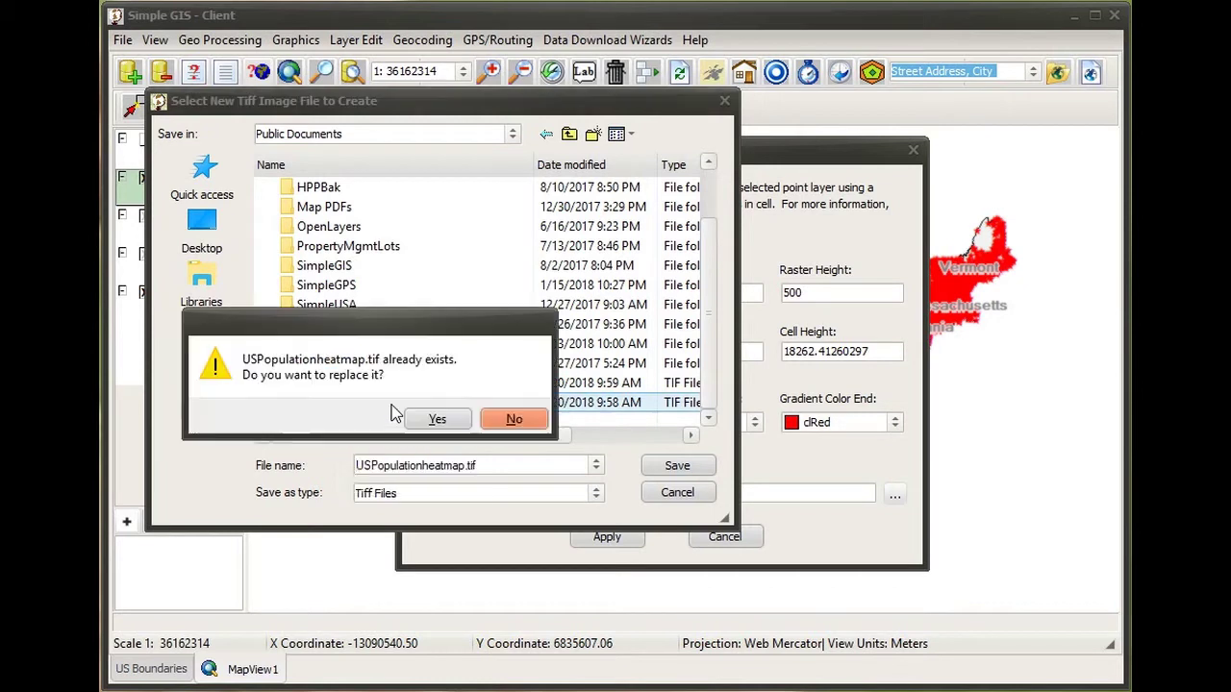
click(452, 424)
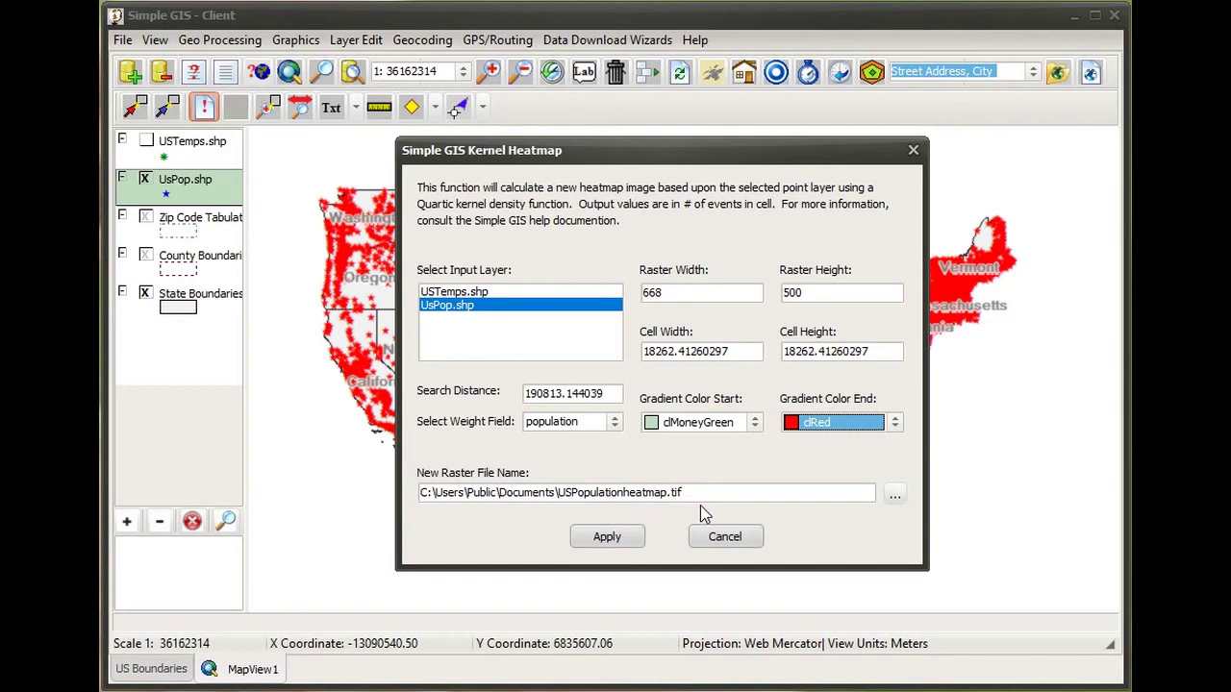
click(607, 537)
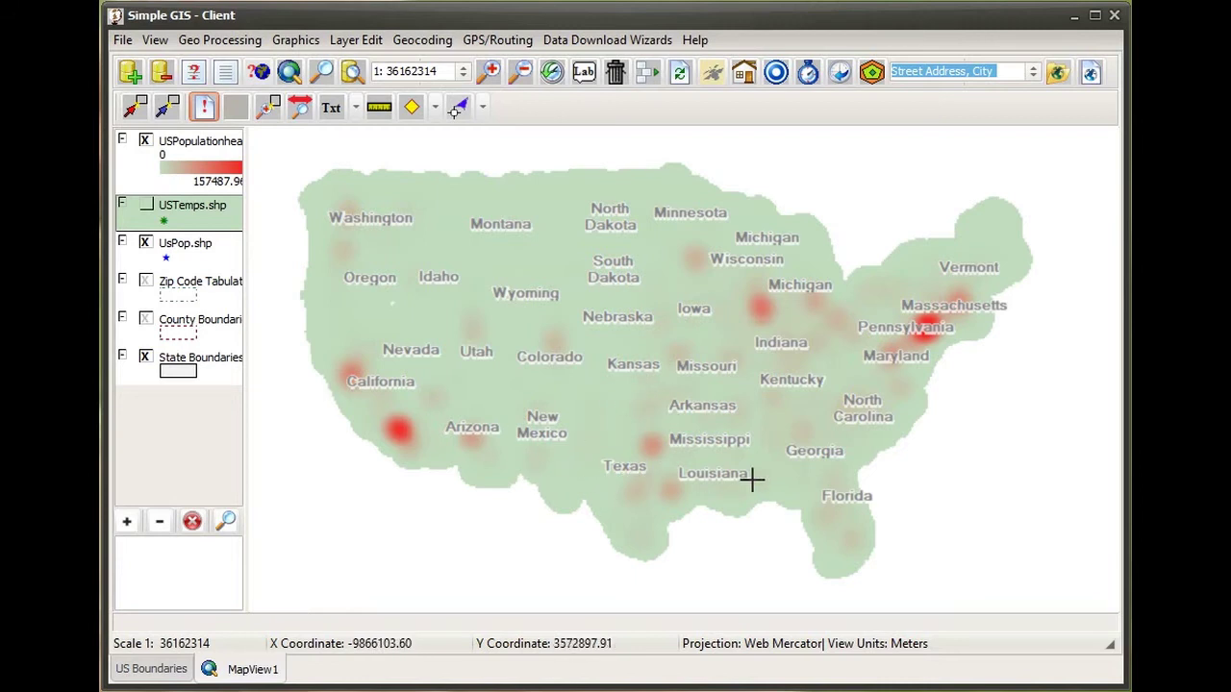
Step: Select the USPopulationheatmap layer and open its Image Layer Properties
click(196, 170)
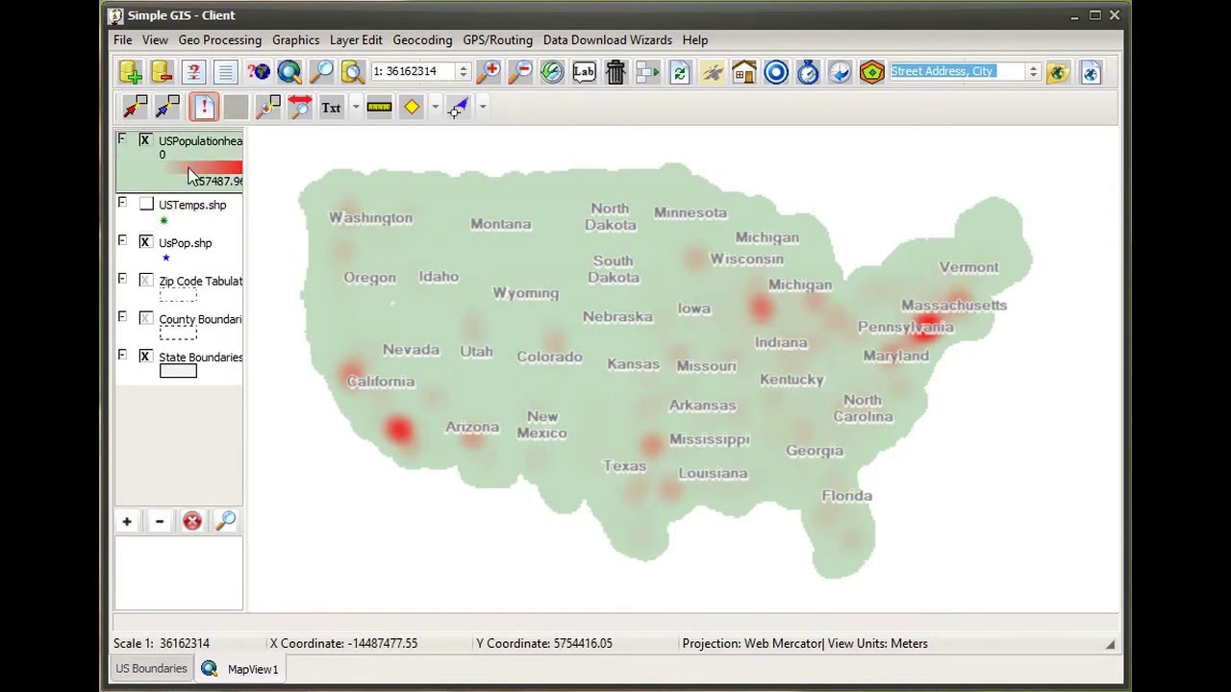
double_click(196, 170)
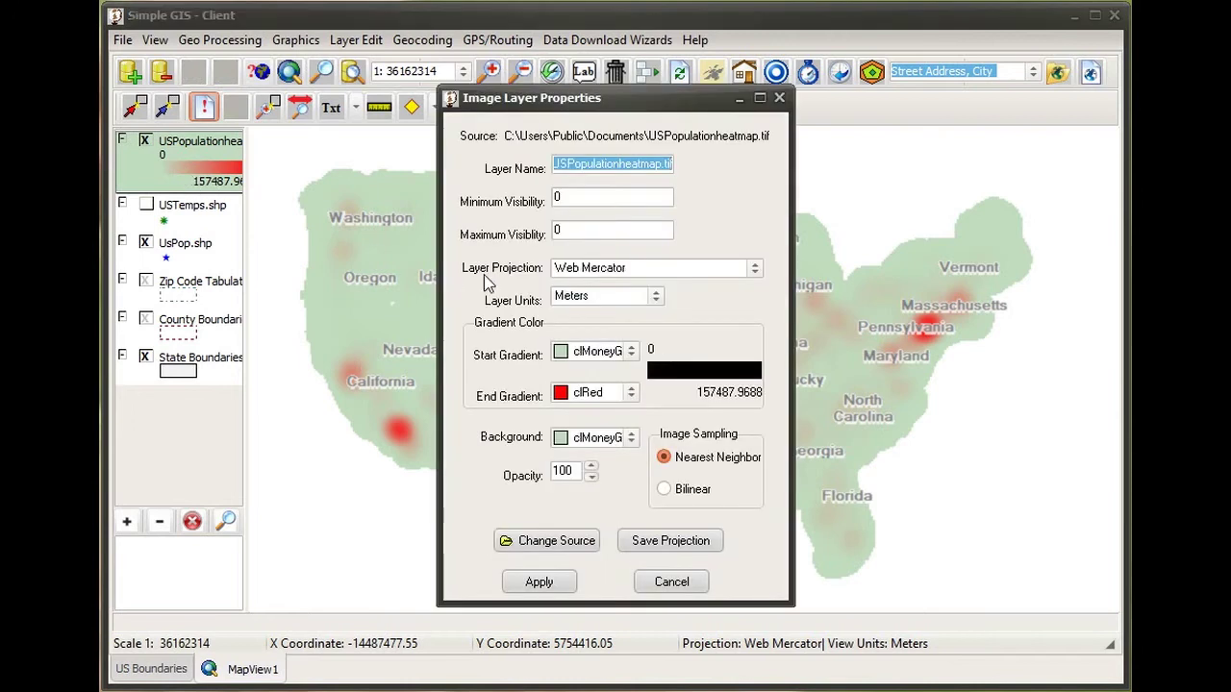
Step: Set the population heatmap's opacity to 75 and apply it
double_click(568, 470)
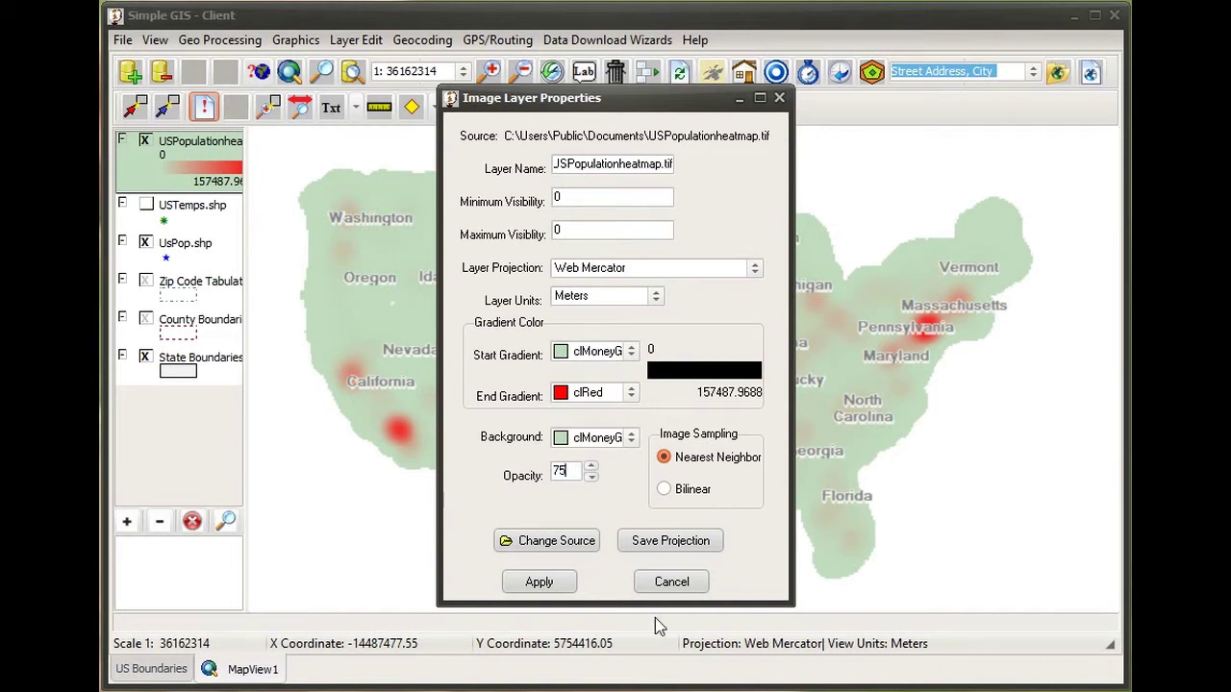
click(556, 584)
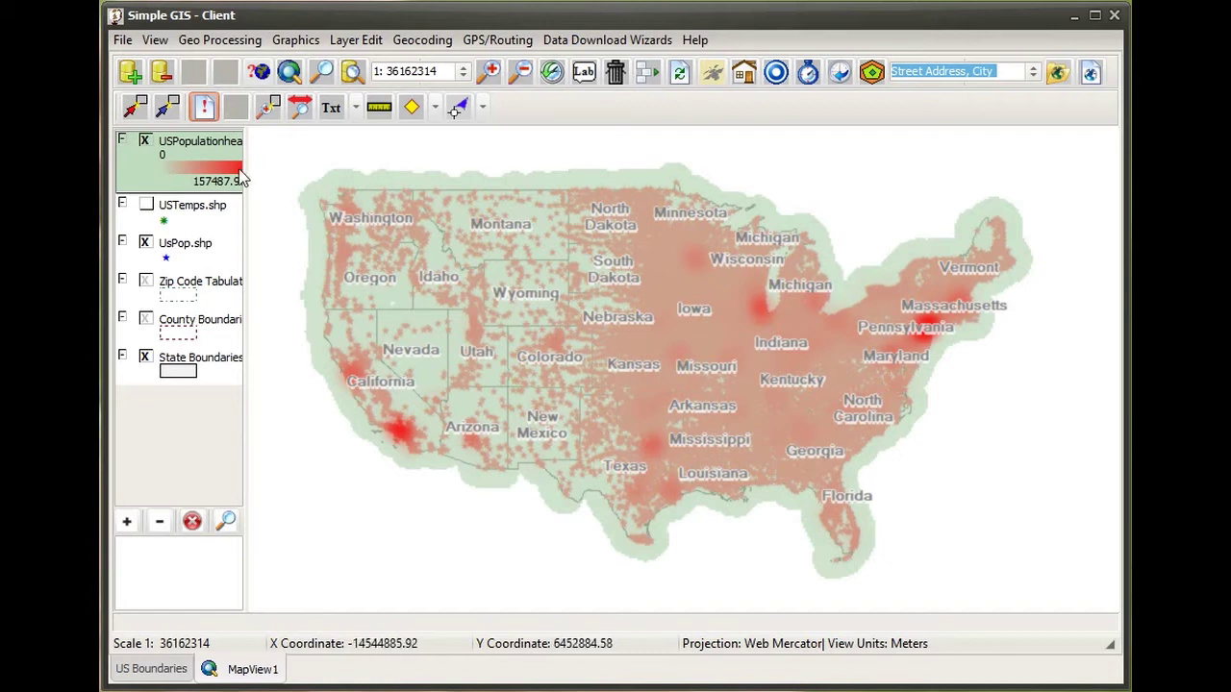
right_click(200, 173)
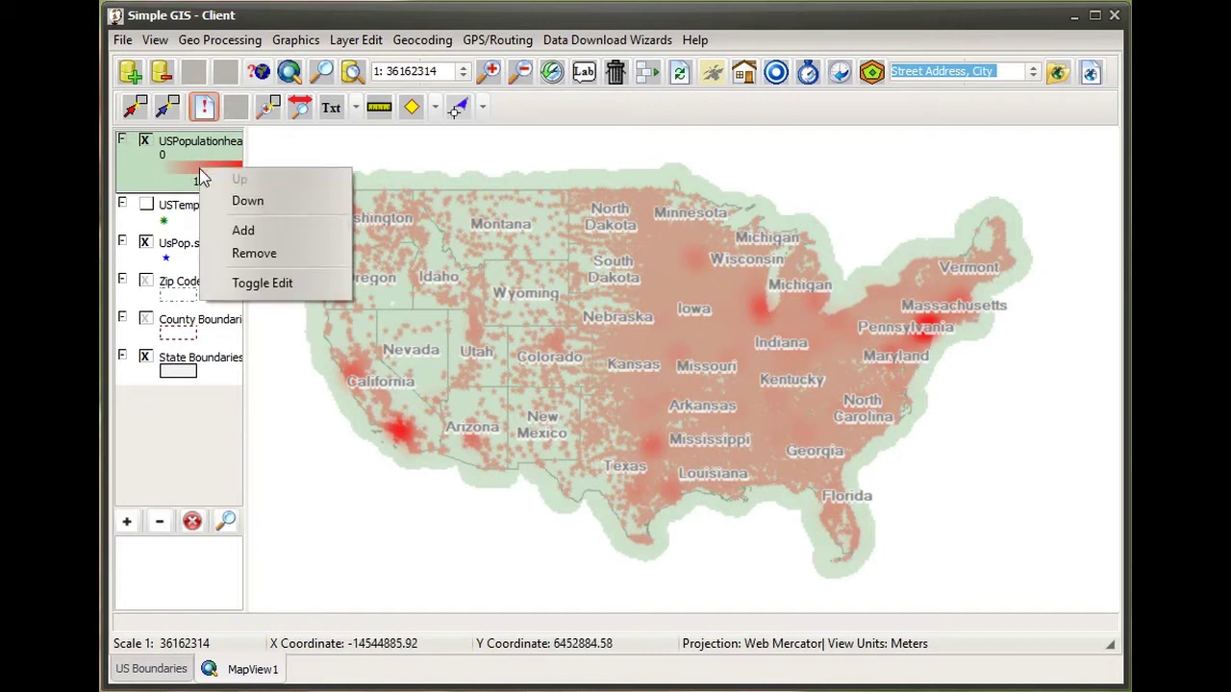
Step: Remove the USPopulationheatmap layer and start a new kernel heat map
click(249, 254)
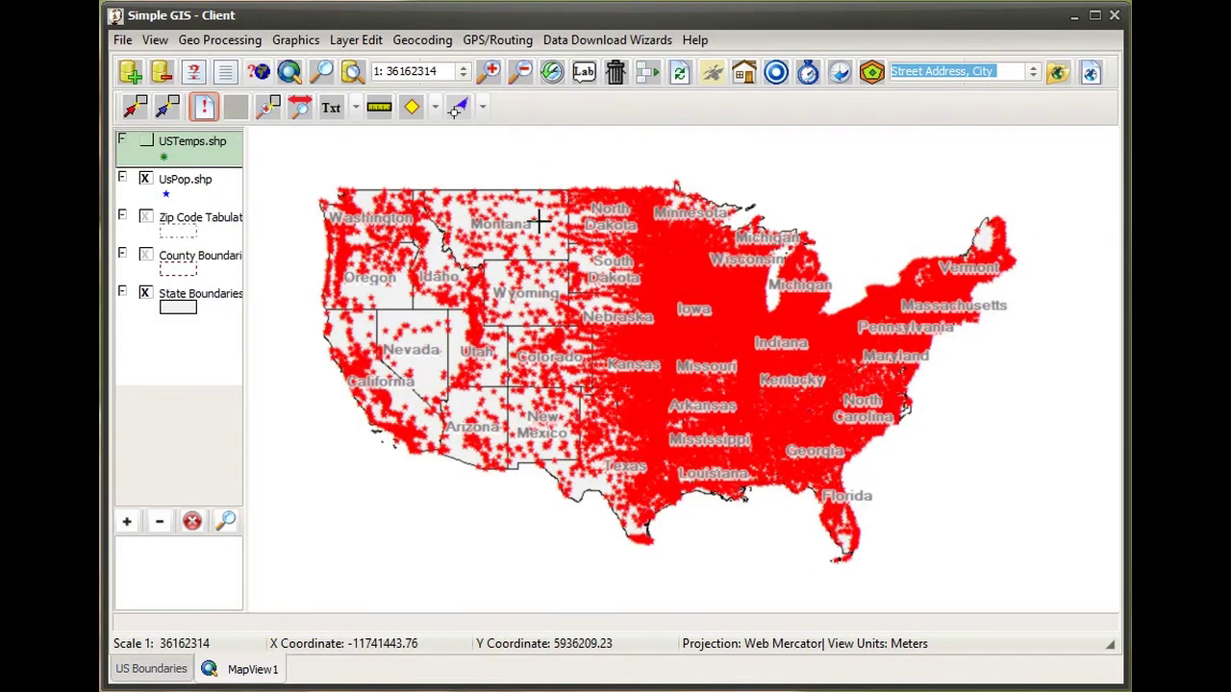
click(251, 36)
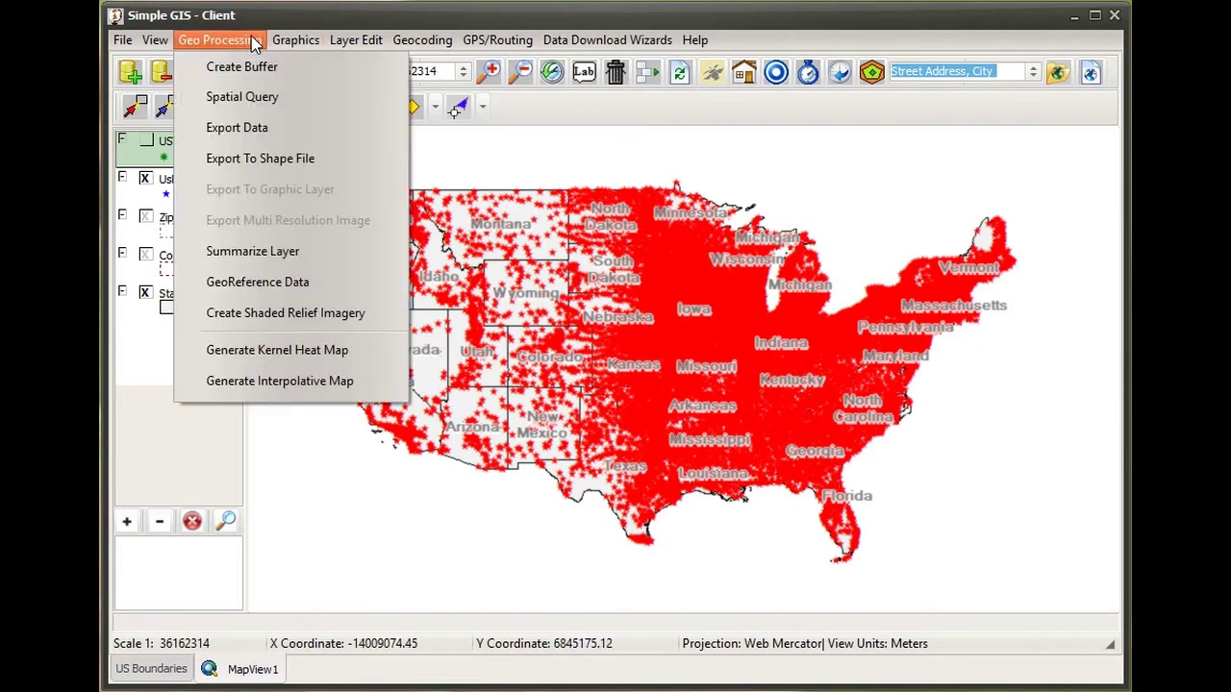
click(341, 349)
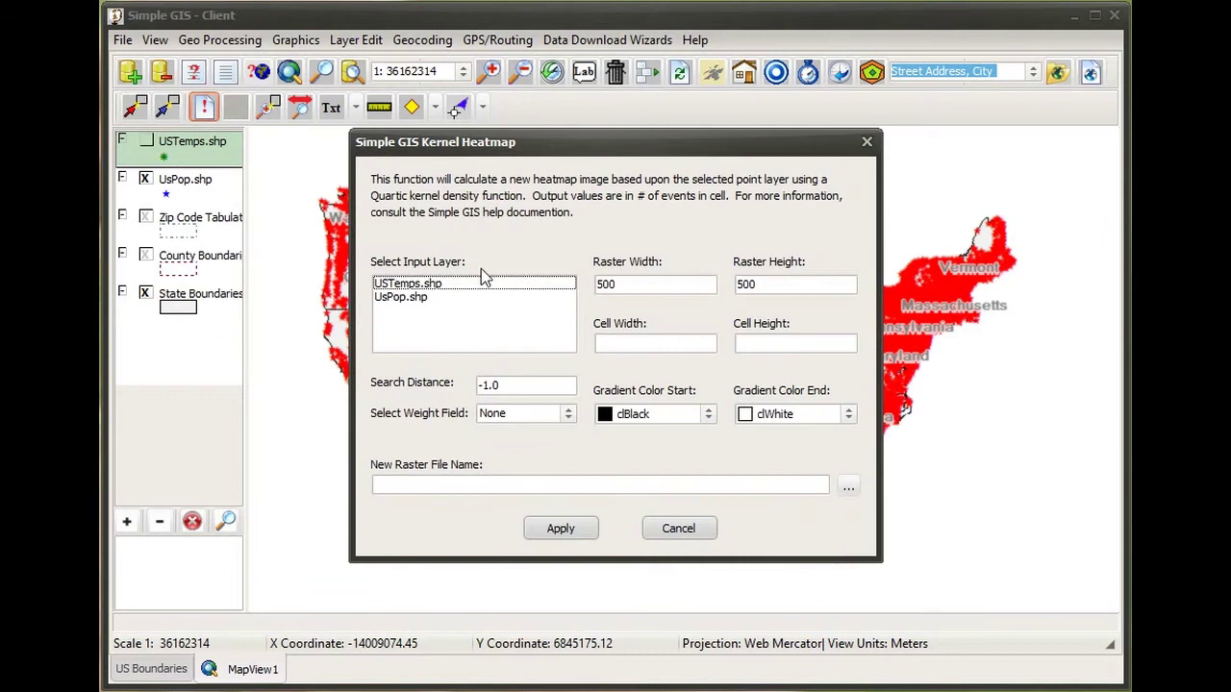
Step: Use UsPop.shp with search distance 350000, population weight and clMoneyGreen-to-clRed gradient
click(427, 298)
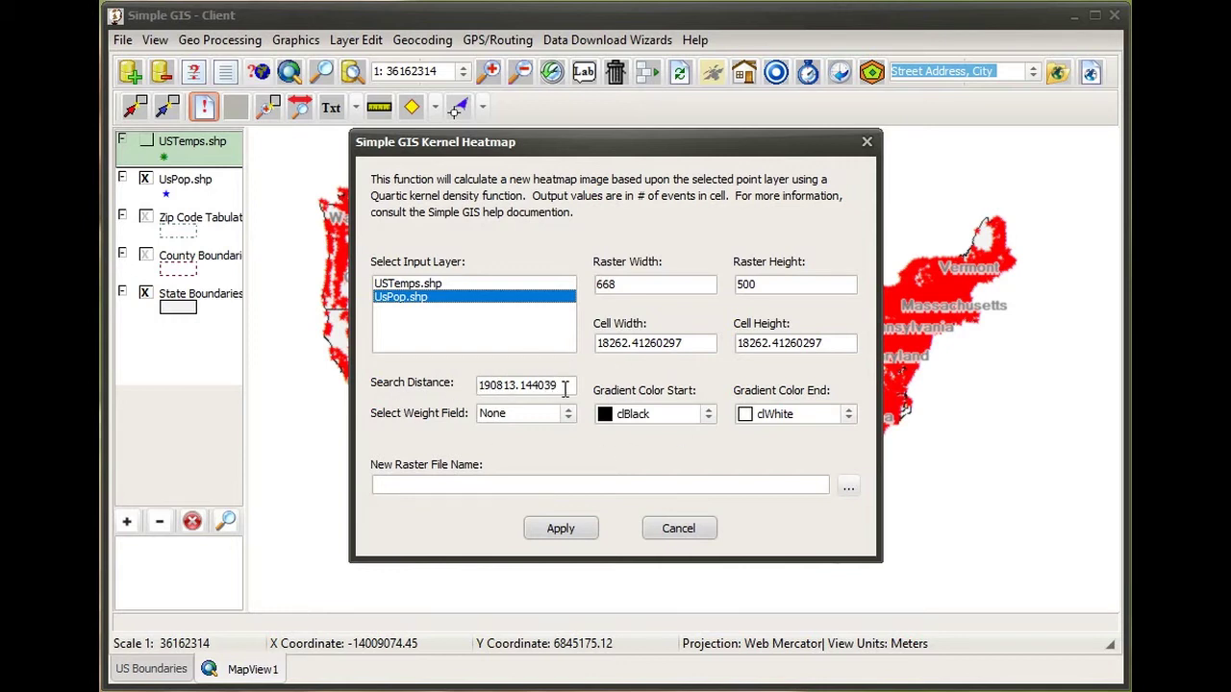
drag(566, 385, 397, 377)
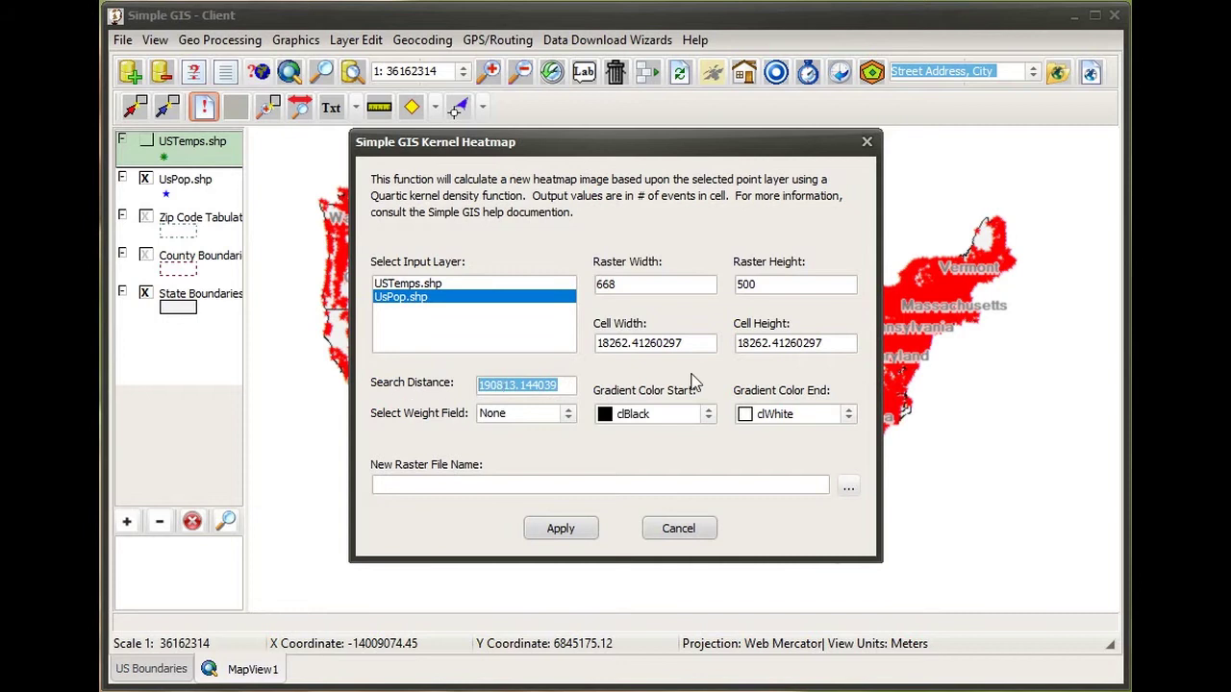
text(350000)
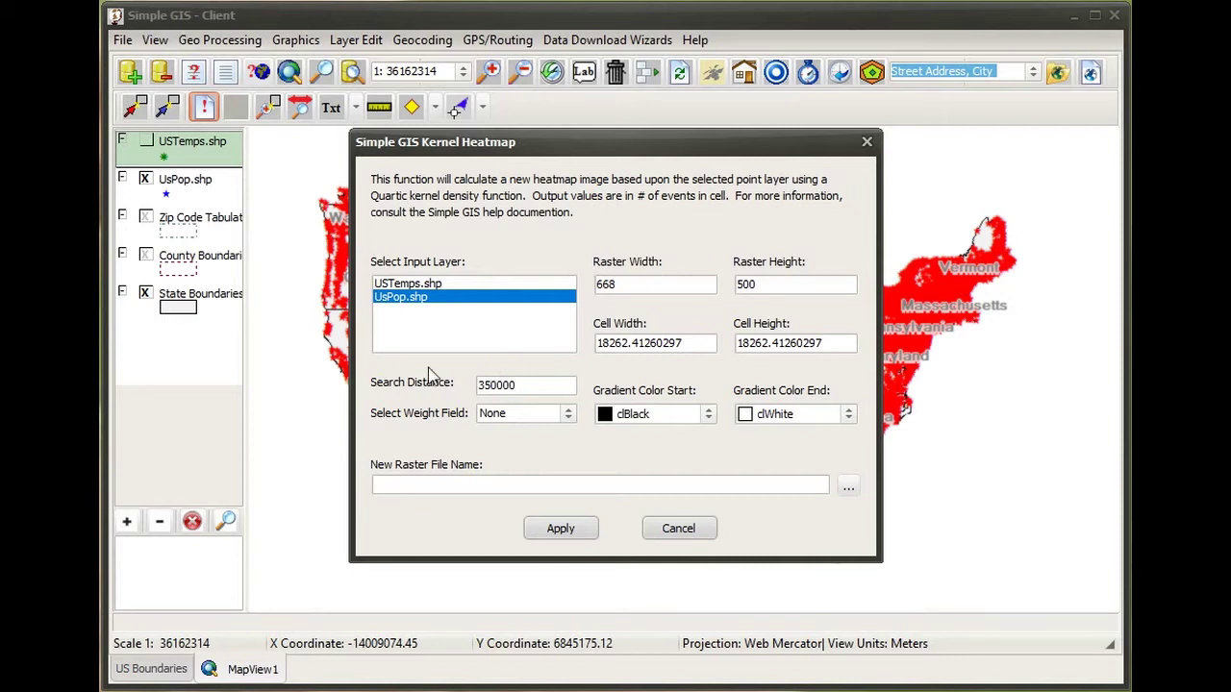
click(568, 414)
click(523, 443)
click(665, 414)
scroll(663, 486, down, 3)
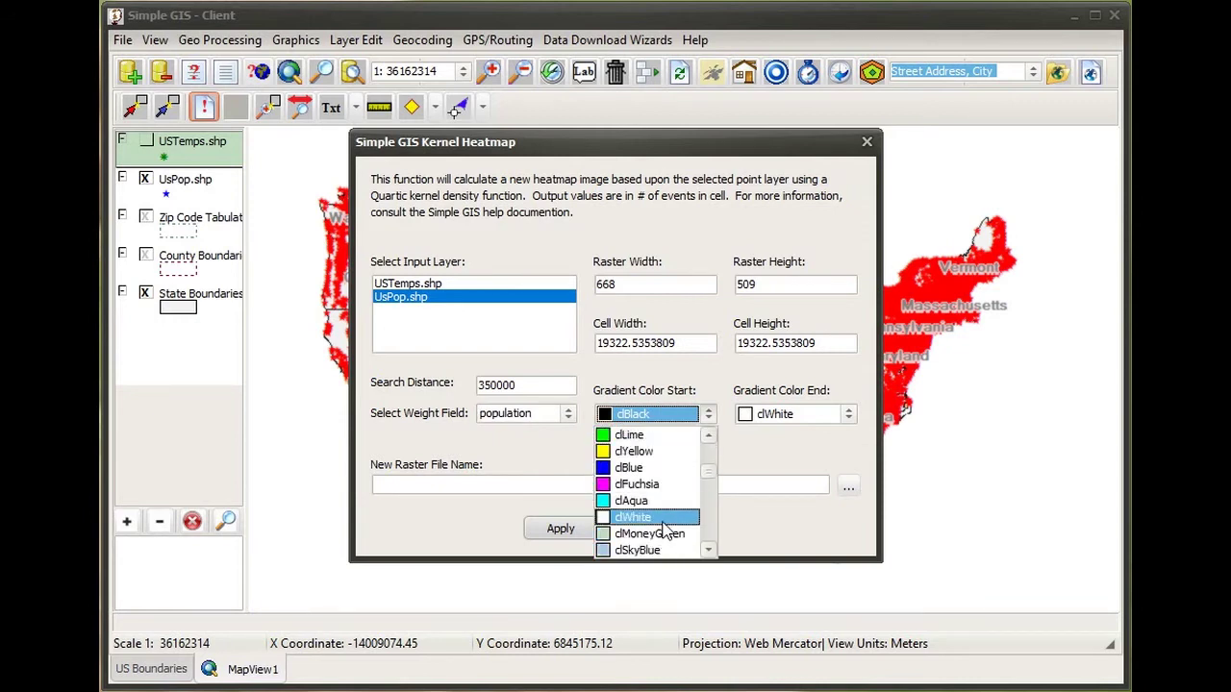
click(650, 534)
click(817, 415)
scroll(808, 443, up, 3)
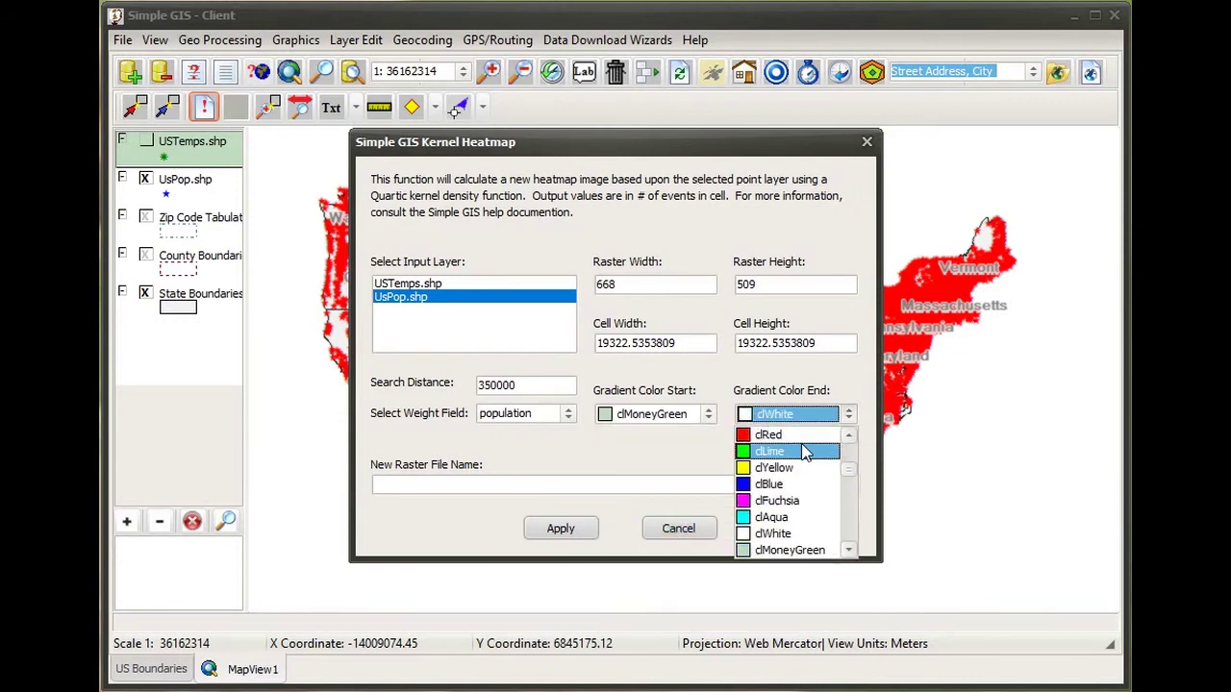
click(799, 446)
Step: Overwrite USPopulationheatmap.tif and generate the regenerated heatmap raster
click(848, 488)
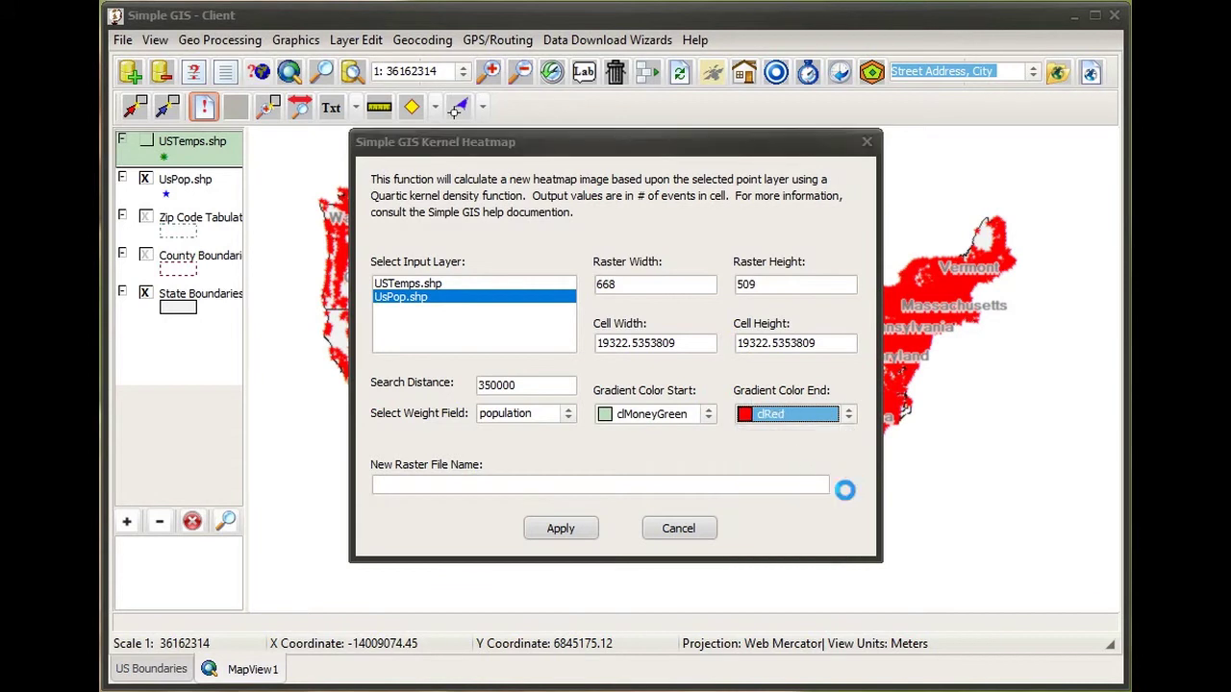
scroll(388, 385, down, 2)
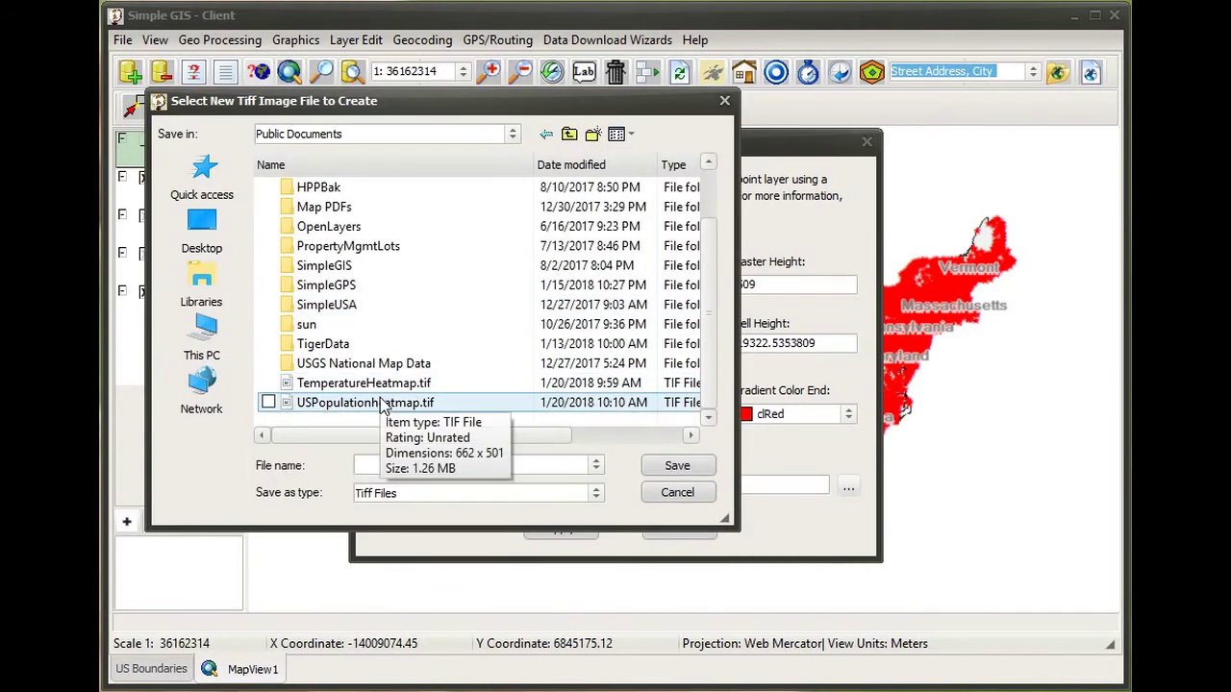
double_click(384, 404)
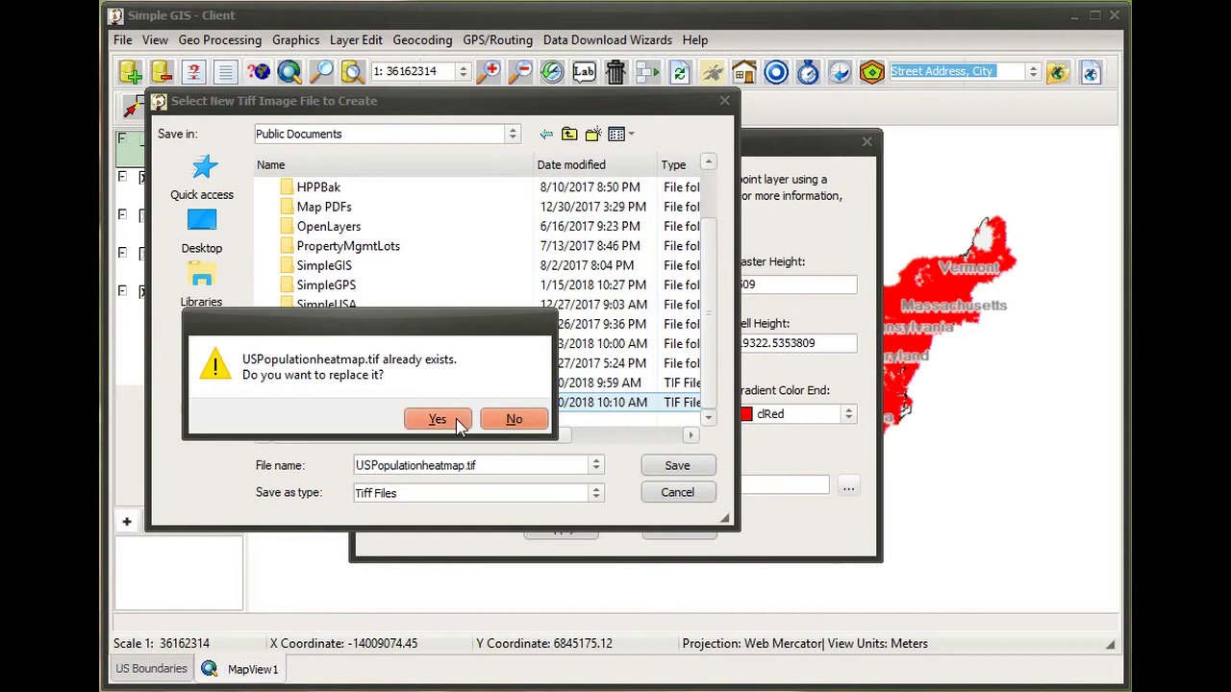
click(443, 418)
click(555, 529)
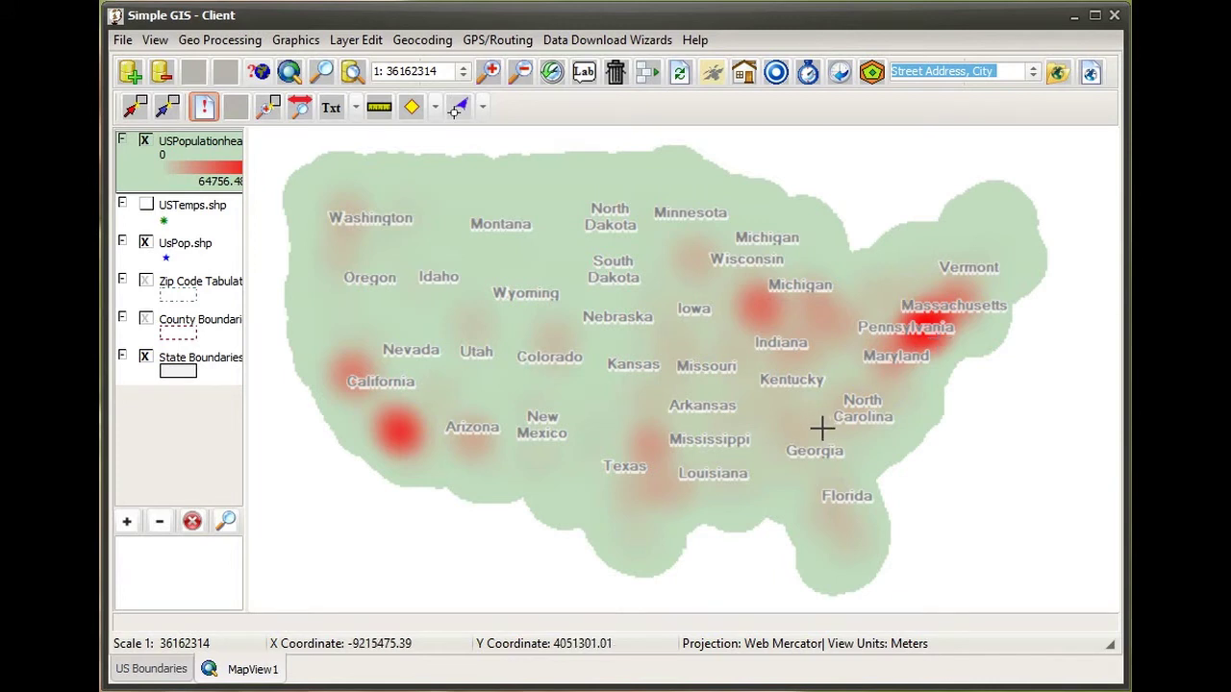
Step: Remove the population heatmap layer and start another kernel heat map
right_click(189, 174)
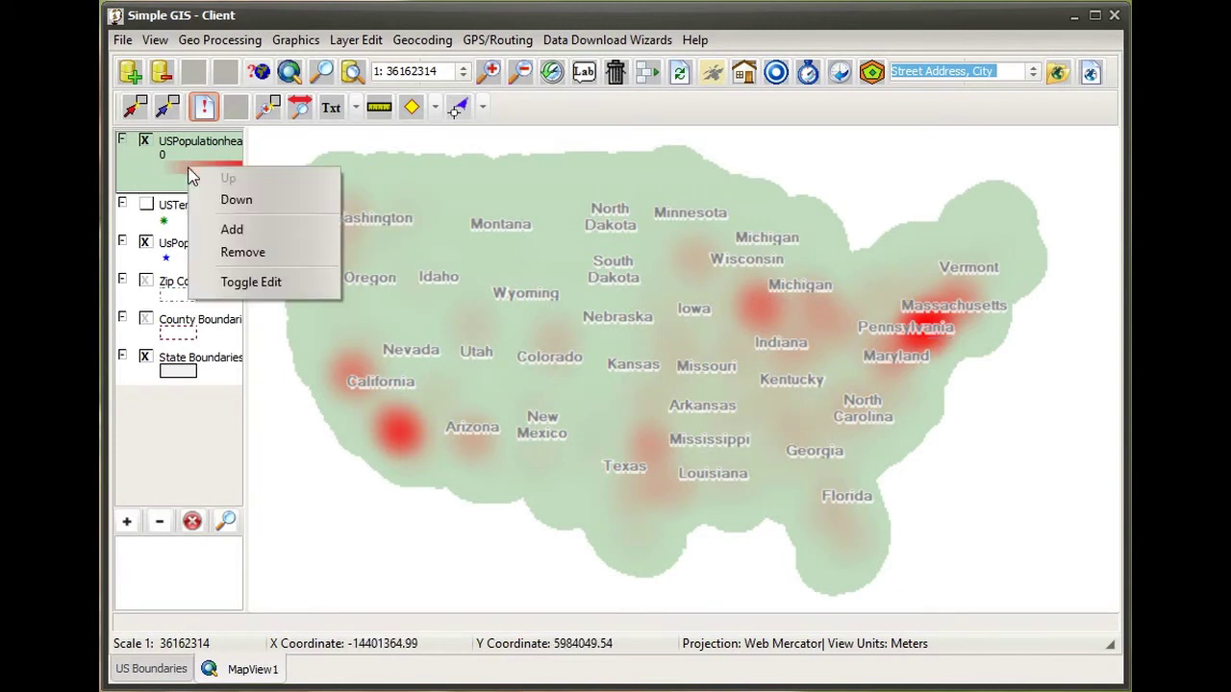
click(503, 318)
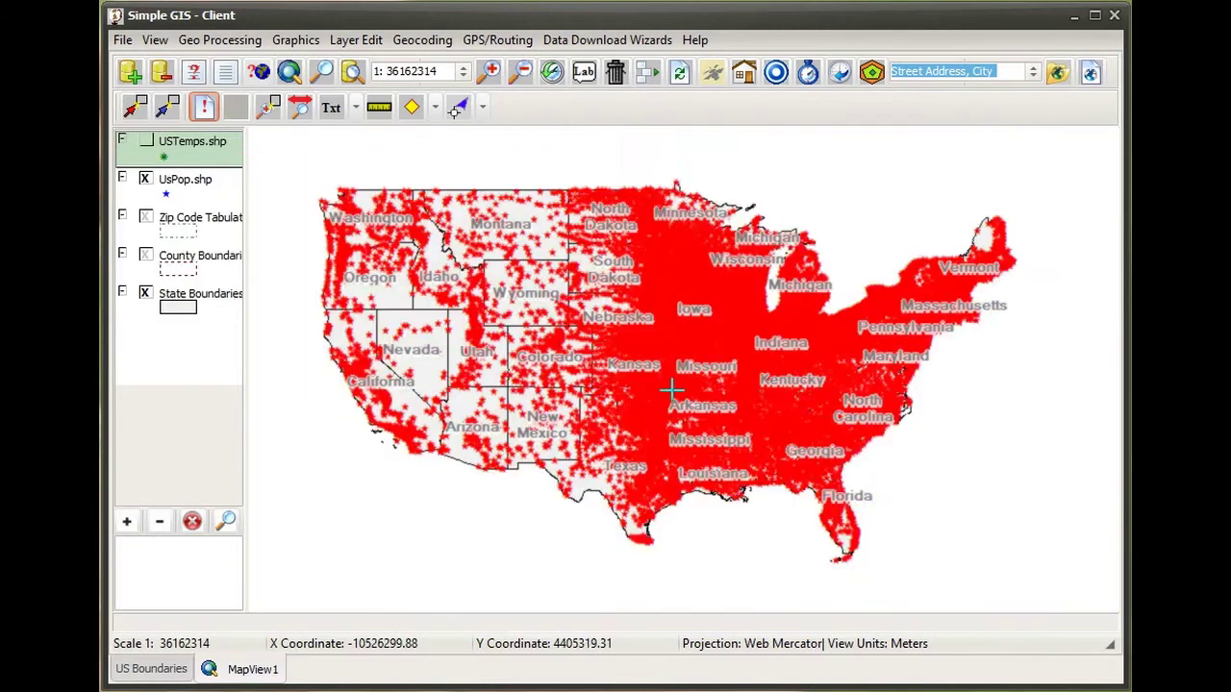
click(245, 46)
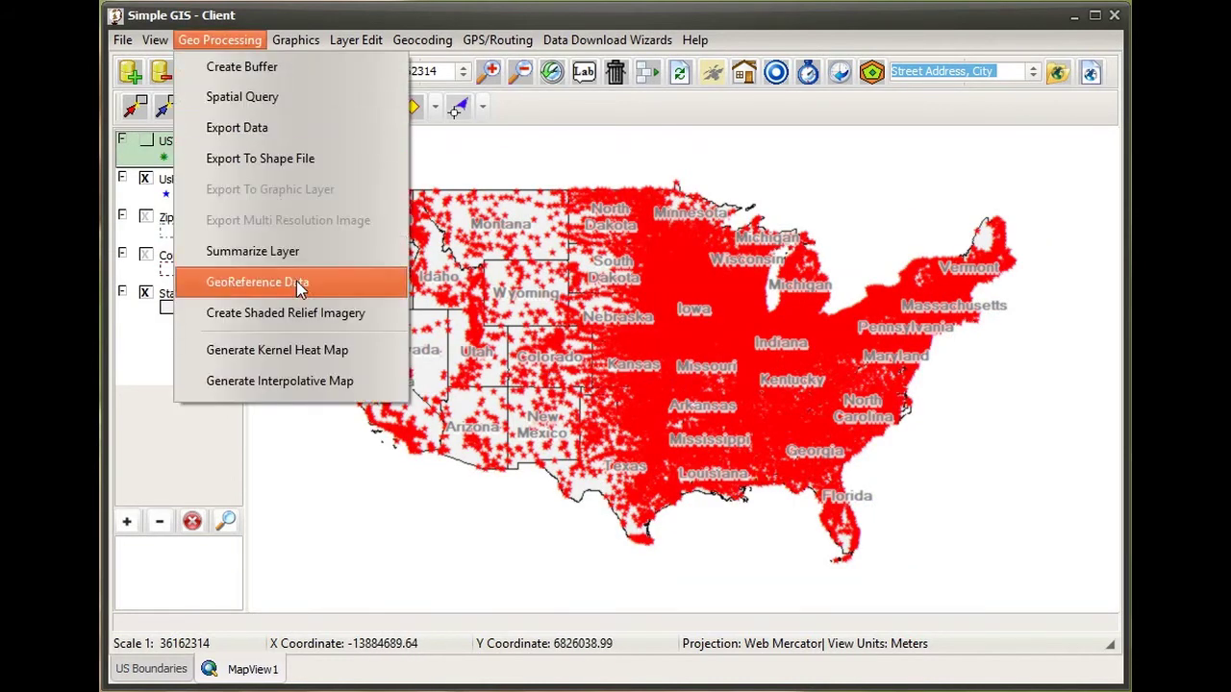
click(322, 352)
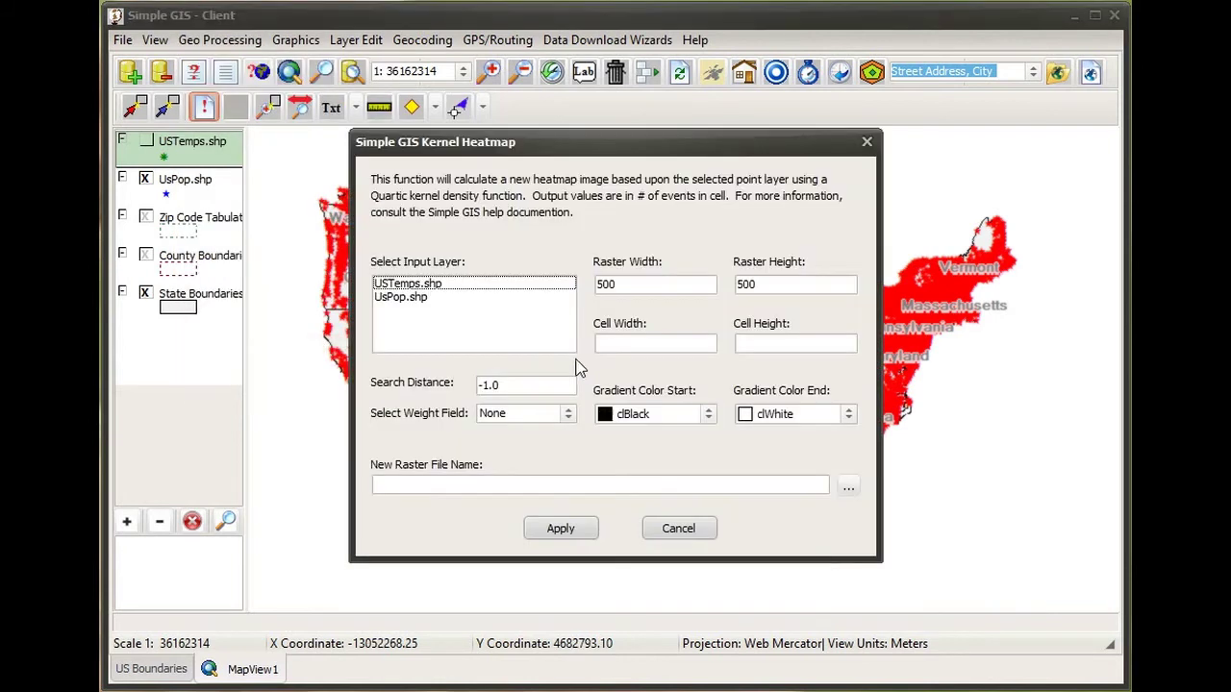
Step: After USTemps.shp is rejected, use UsPop.shp with search distance 75000
click(450, 286)
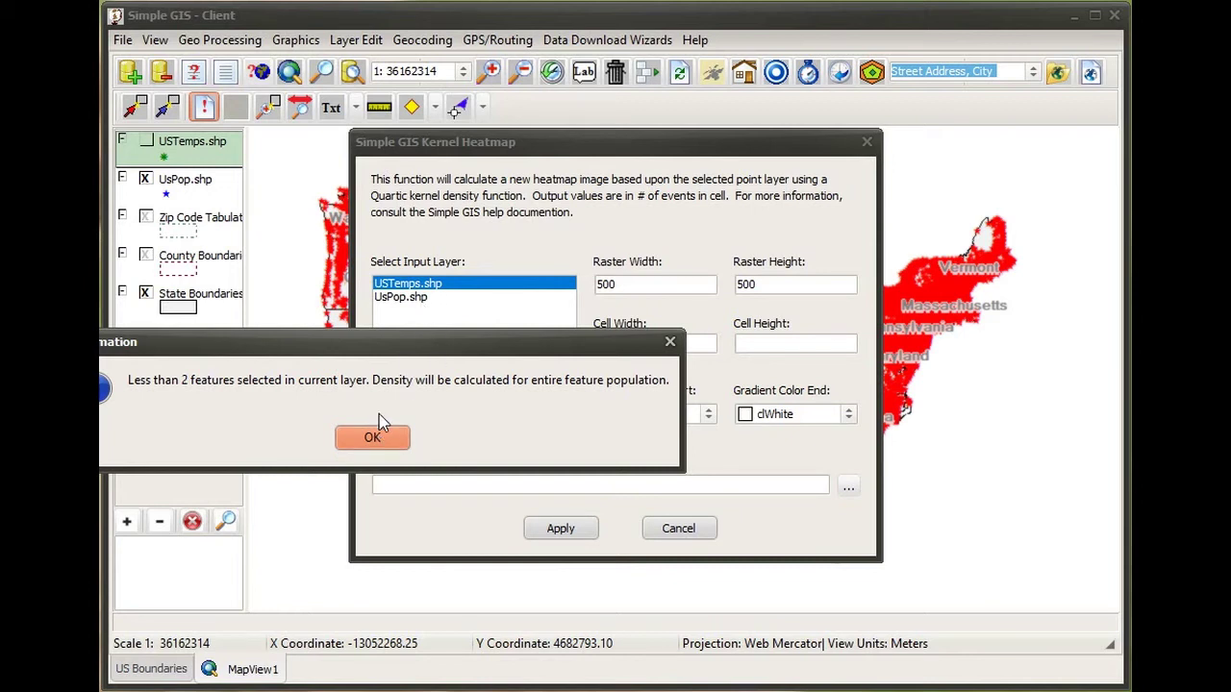
click(393, 439)
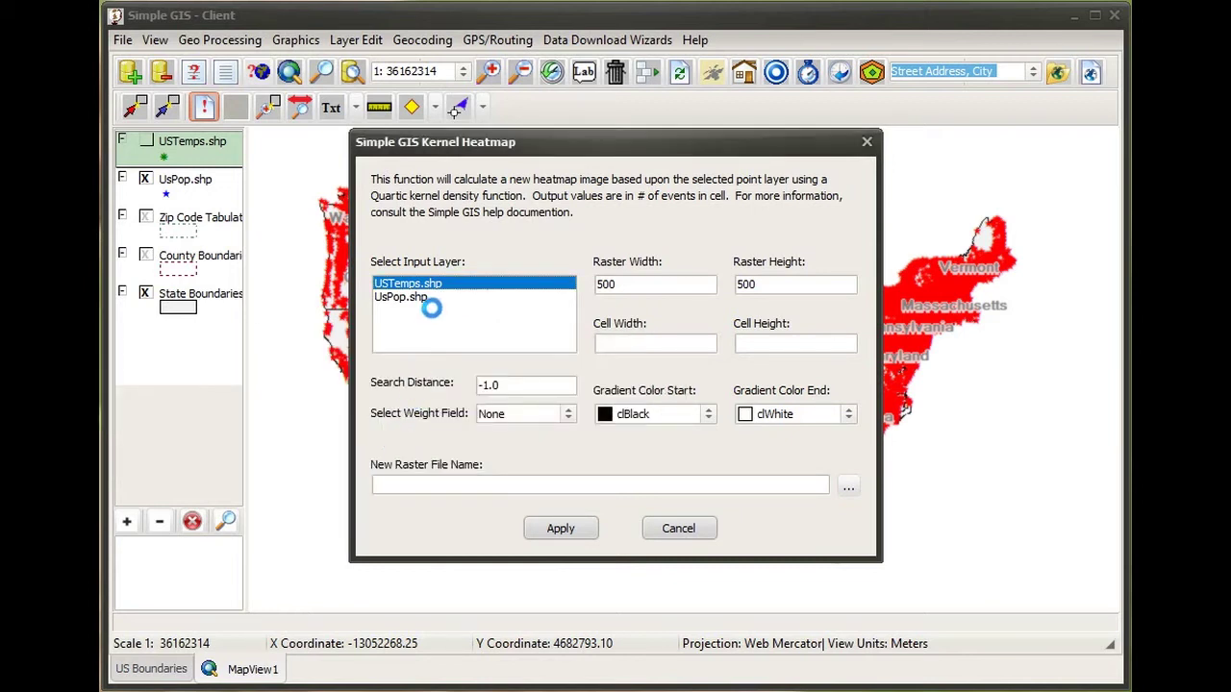
click(424, 298)
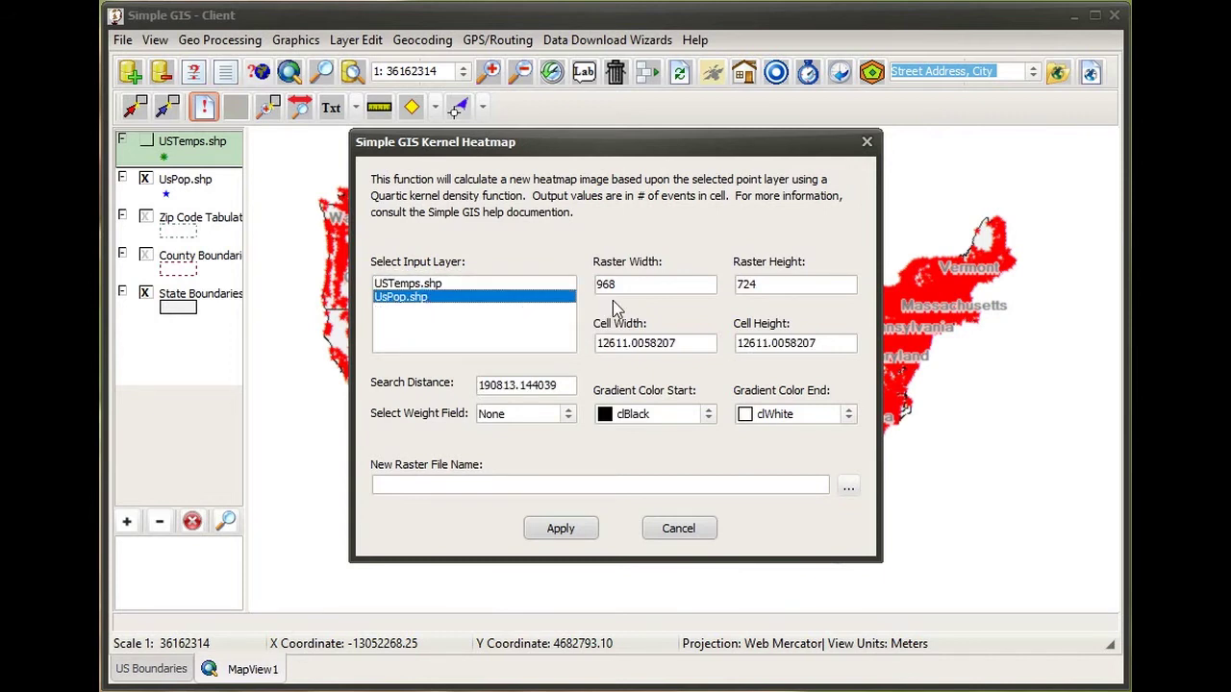
click(568, 385)
double_click(568, 385)
text(75000)
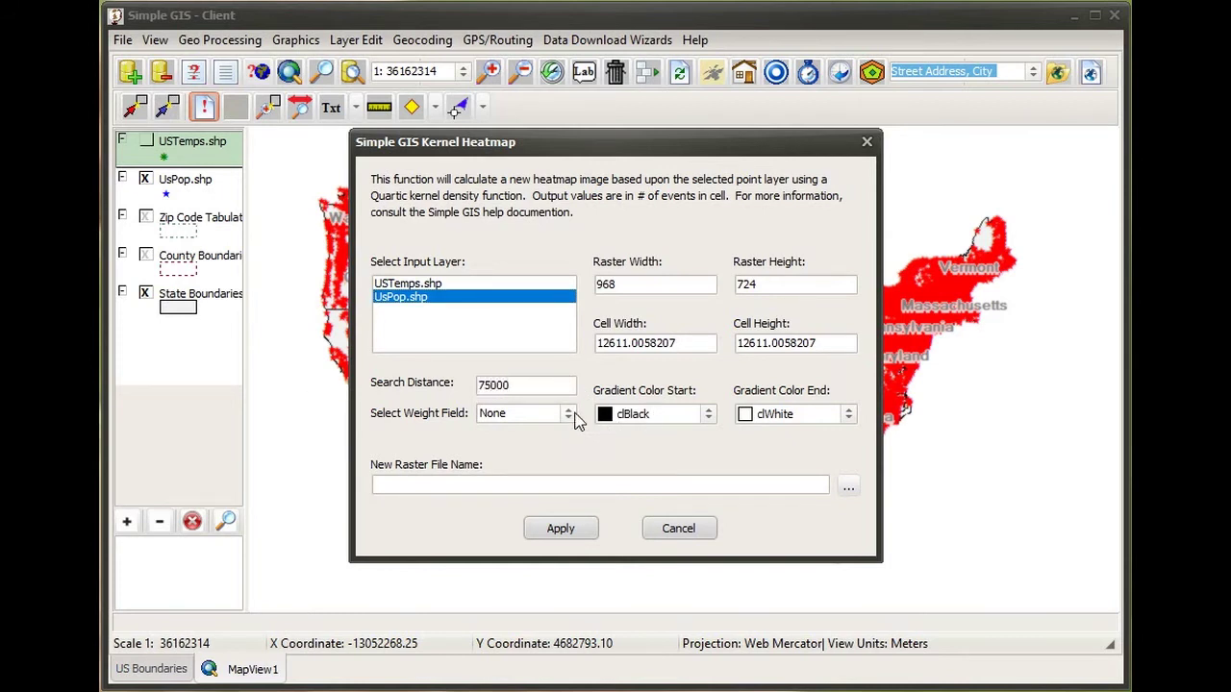
Step: Weight by population with a clMoneyGreen-to-clRed gradient
click(568, 413)
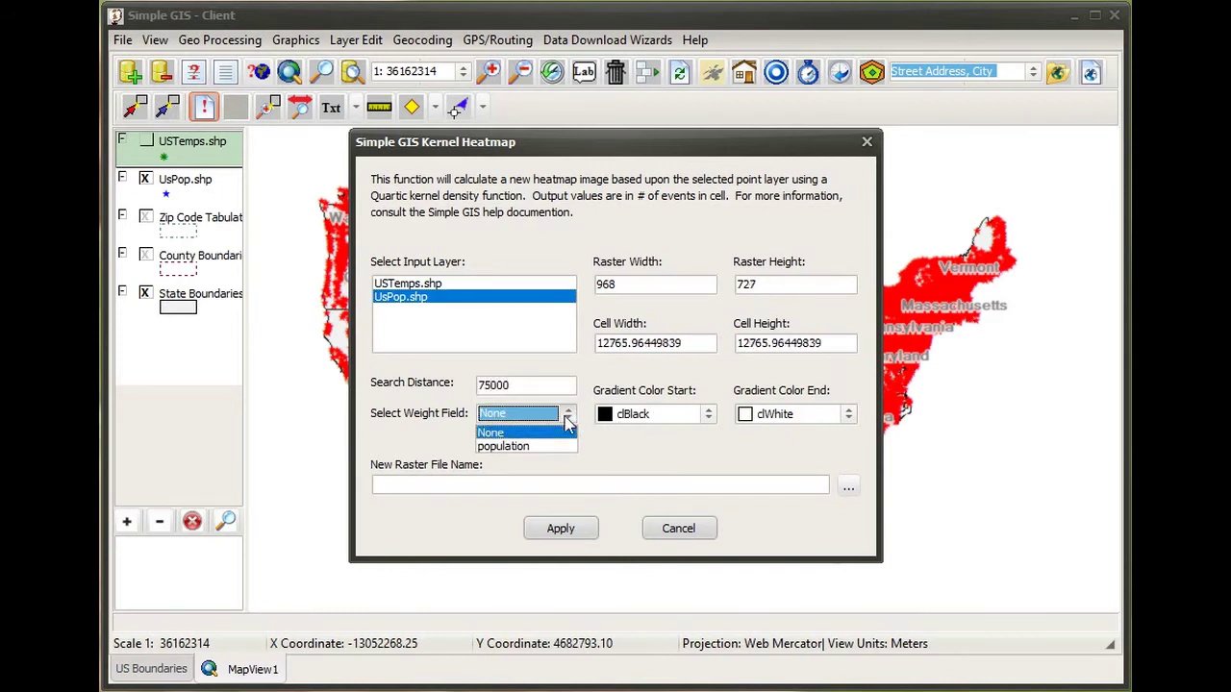
click(527, 447)
click(625, 413)
scroll(647, 500, down, 2)
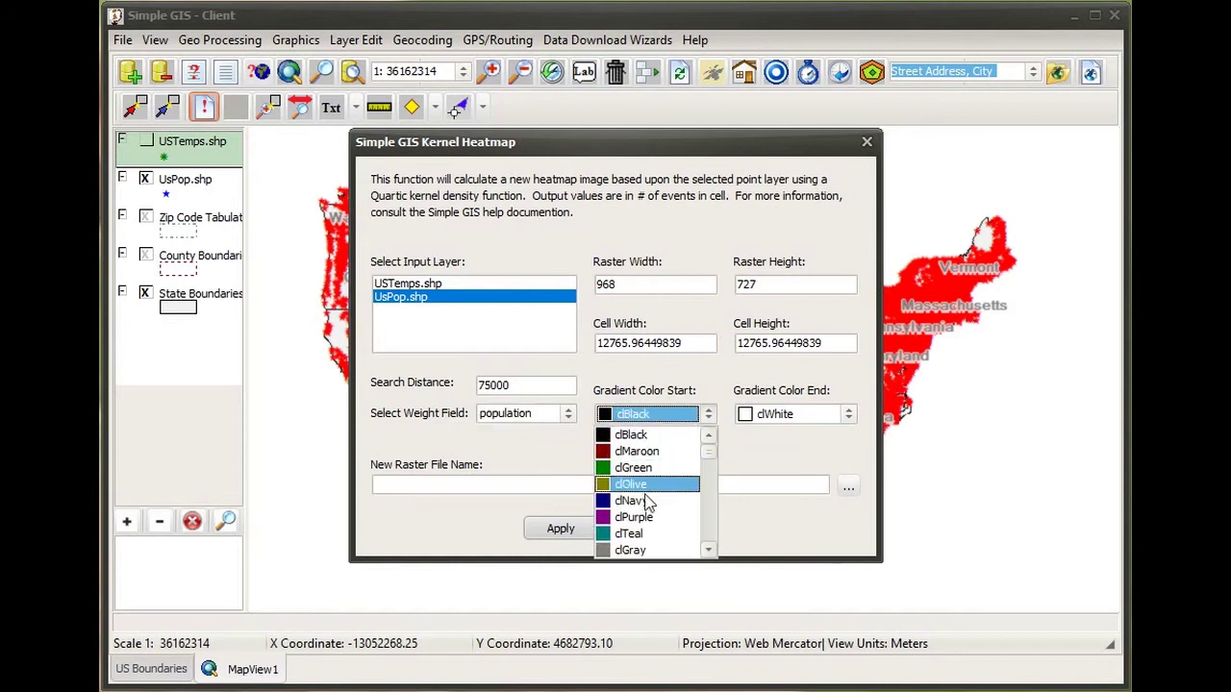
scroll(648, 519, down, 1)
scroll(647, 519, up, 2)
scroll(647, 519, down, 1)
scroll(647, 519, down, 4)
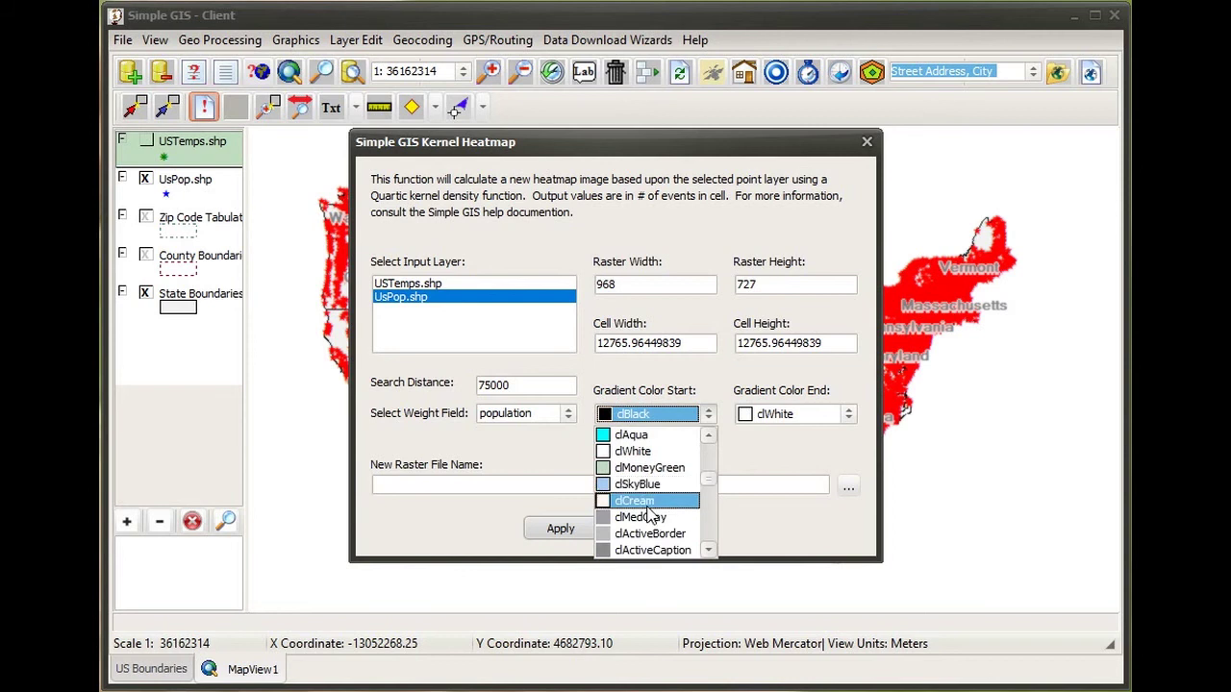
click(639, 469)
click(794, 414)
scroll(803, 461, up, 6)
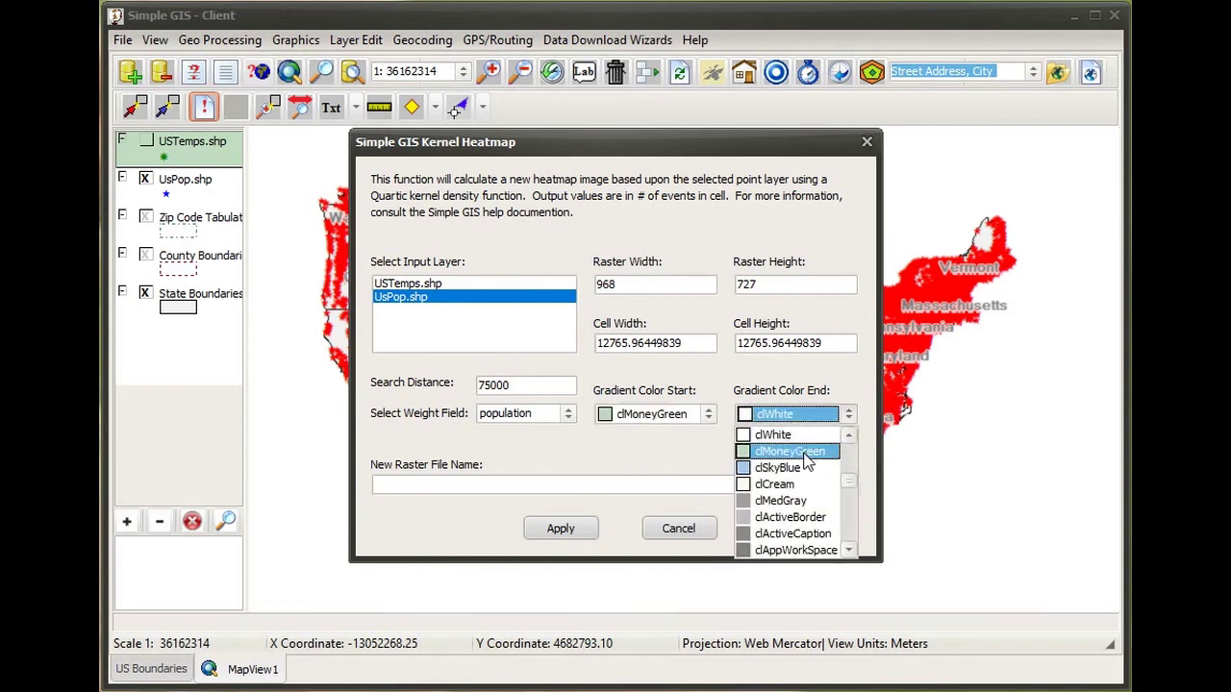
click(794, 435)
Step: Set the output to USPopulationheatmap.tif, confirming replacement of the existing file
click(848, 488)
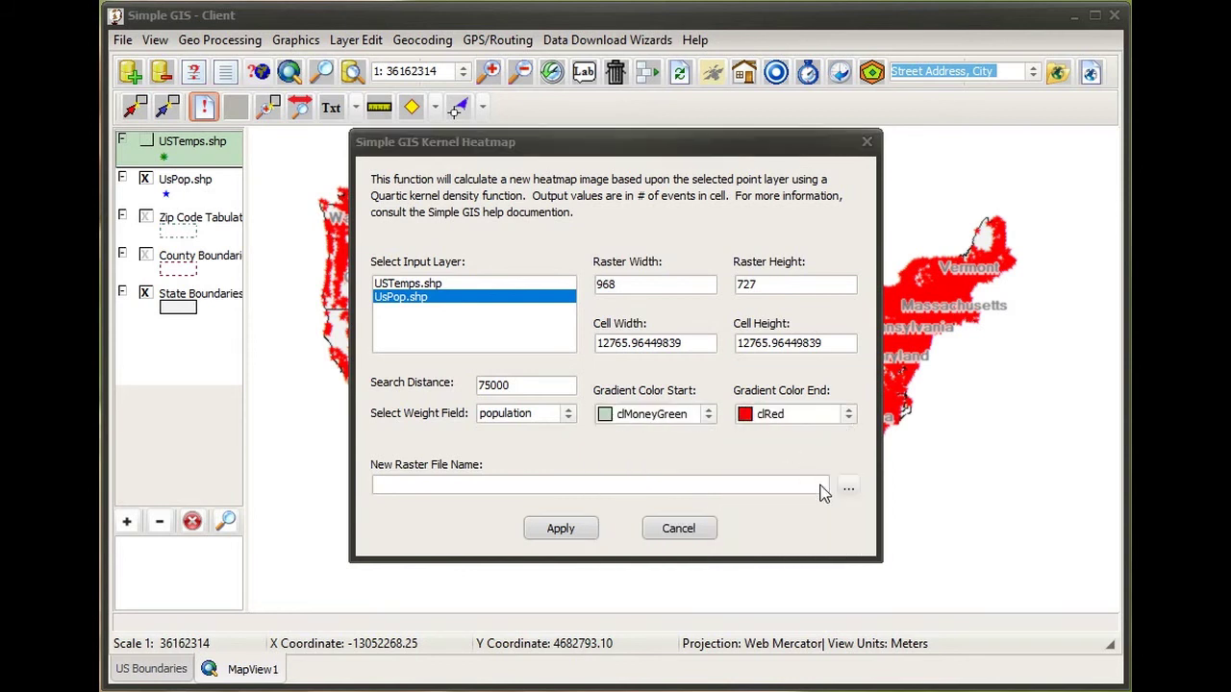
scroll(447, 388, down, 2)
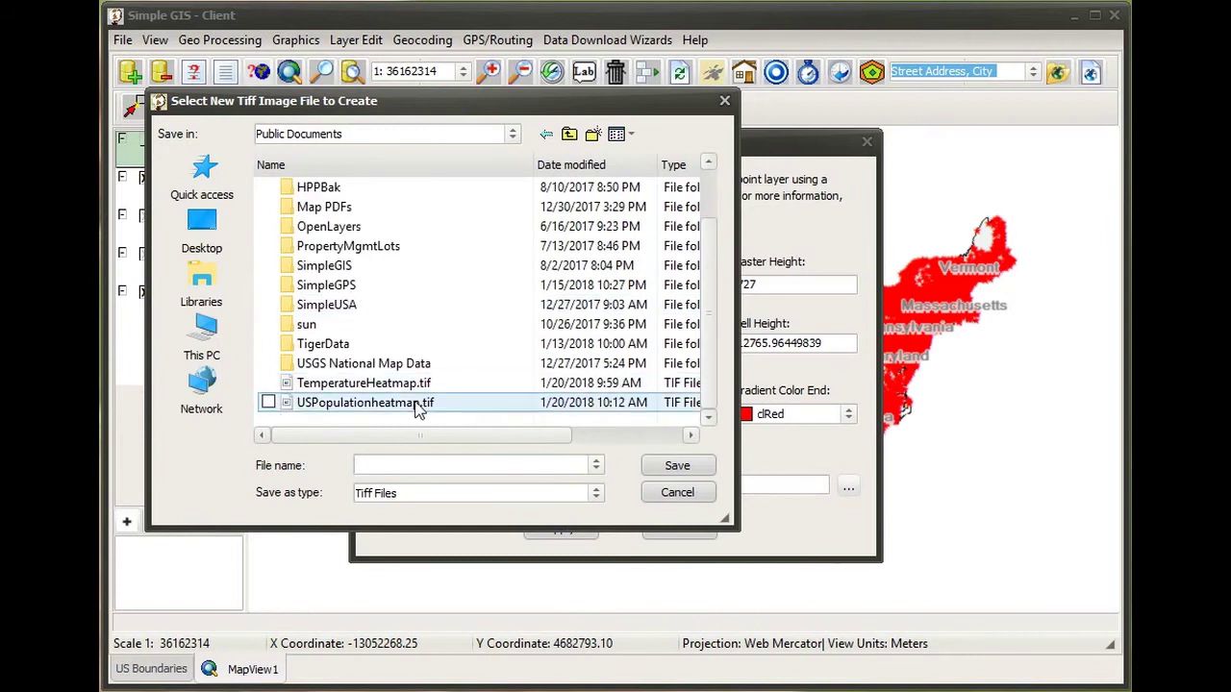
double_click(408, 403)
click(440, 420)
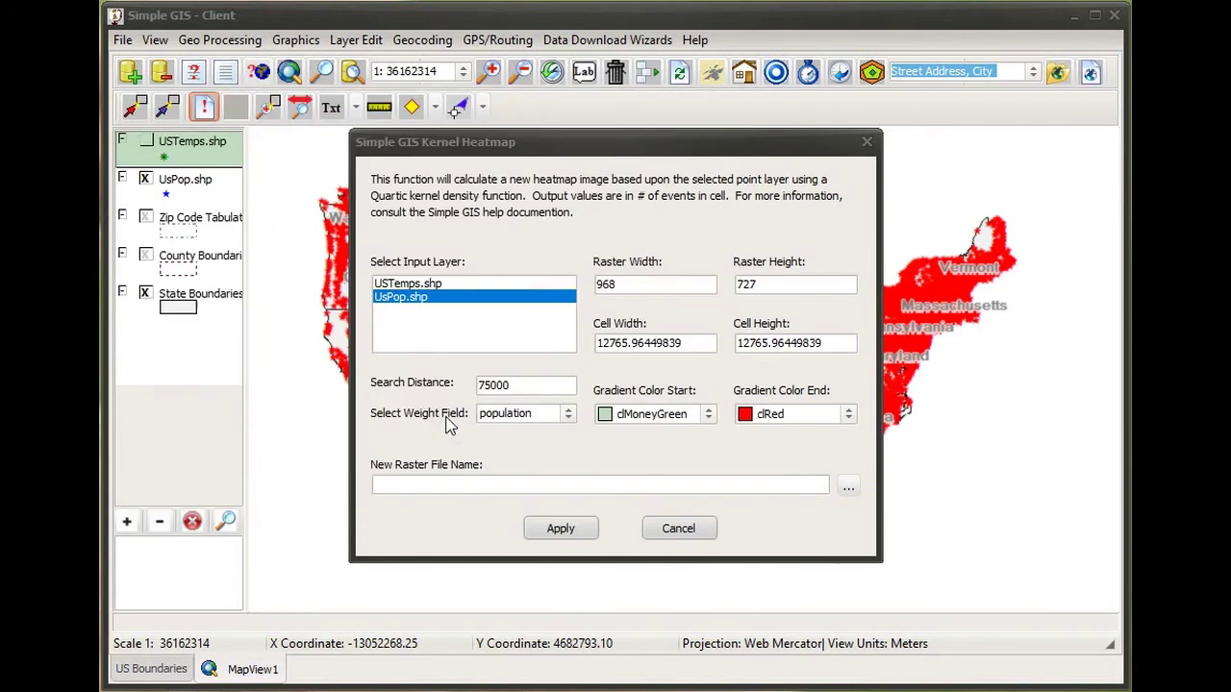
Step: Generate the USPopulationheat kernel raster, with red hotspots over green (legend 0 to 324744.40)
click(561, 530)
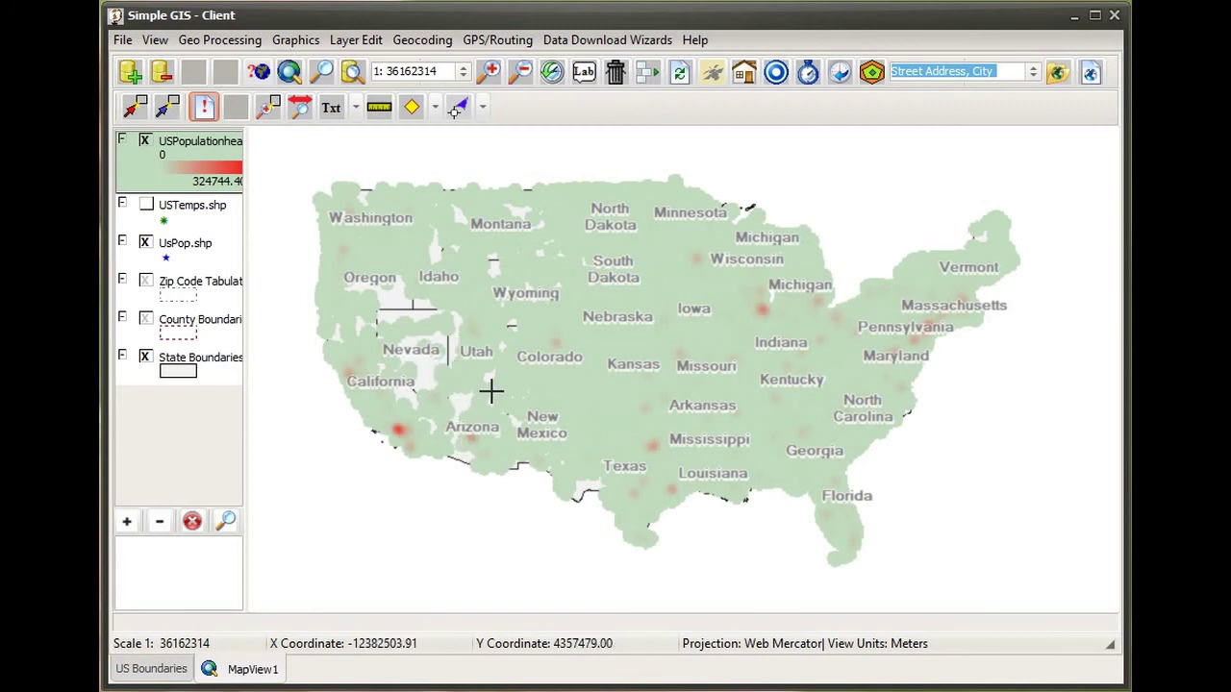
Step: Set the USPopulationheat layer's opacity to 75 in Image Layer Properties
double_click(192, 155)
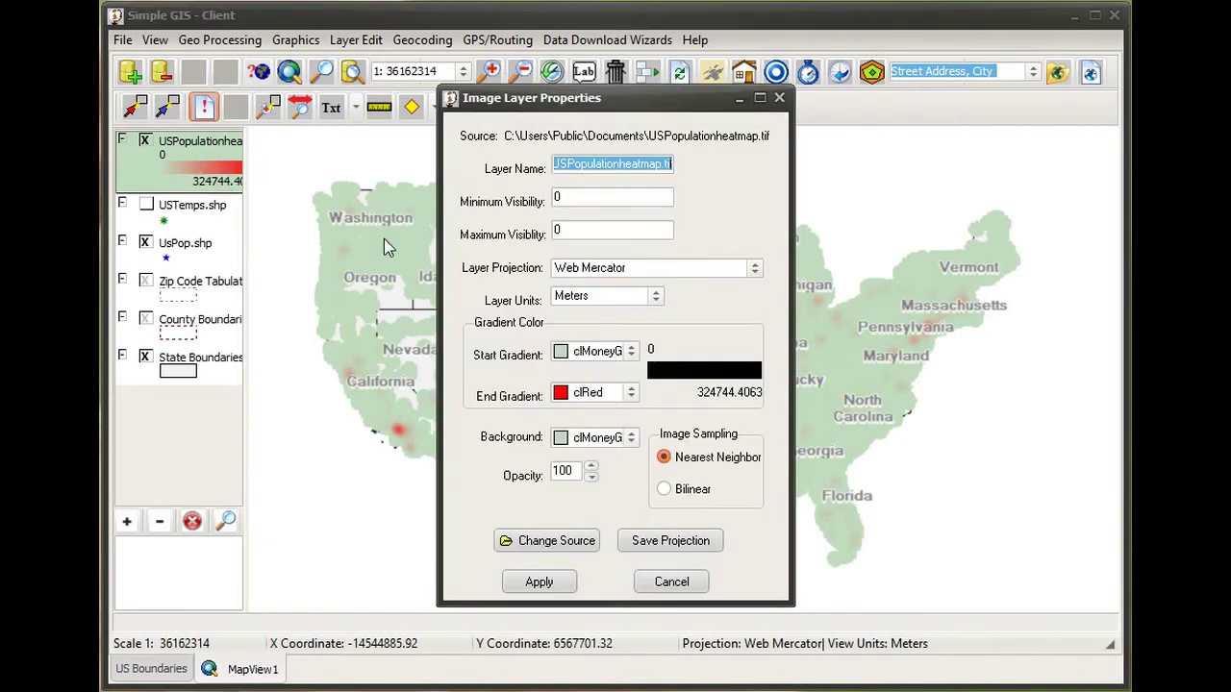
double_click(581, 471)
text(75)
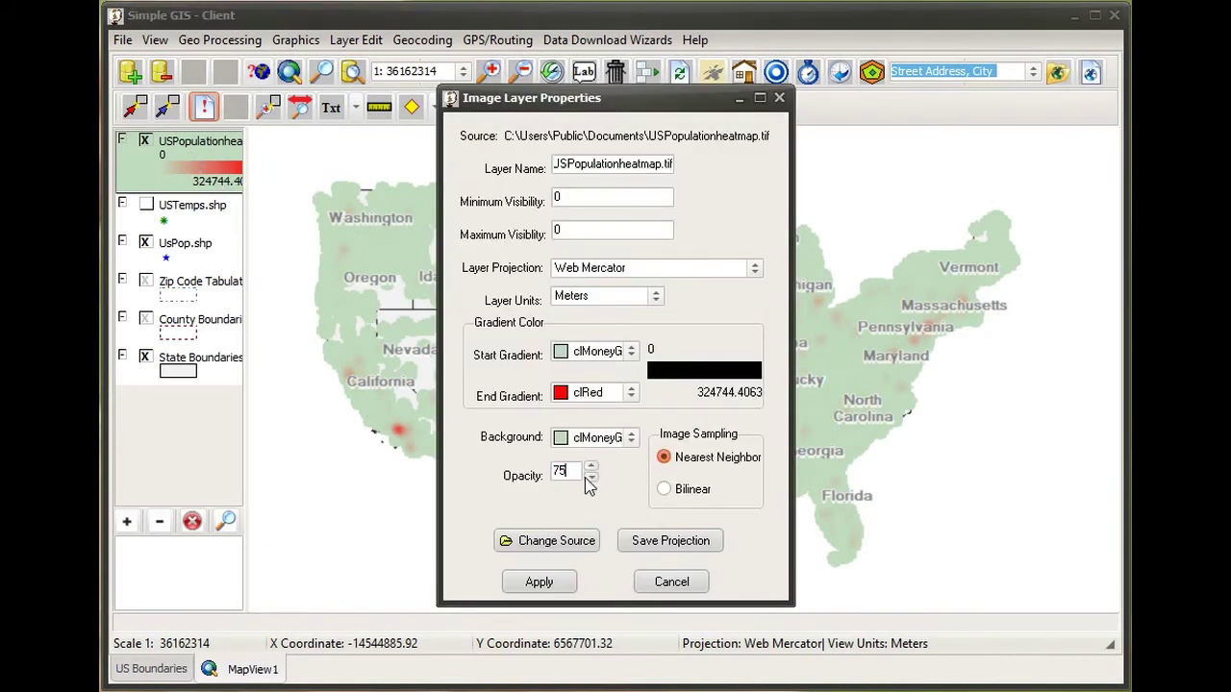
click(540, 582)
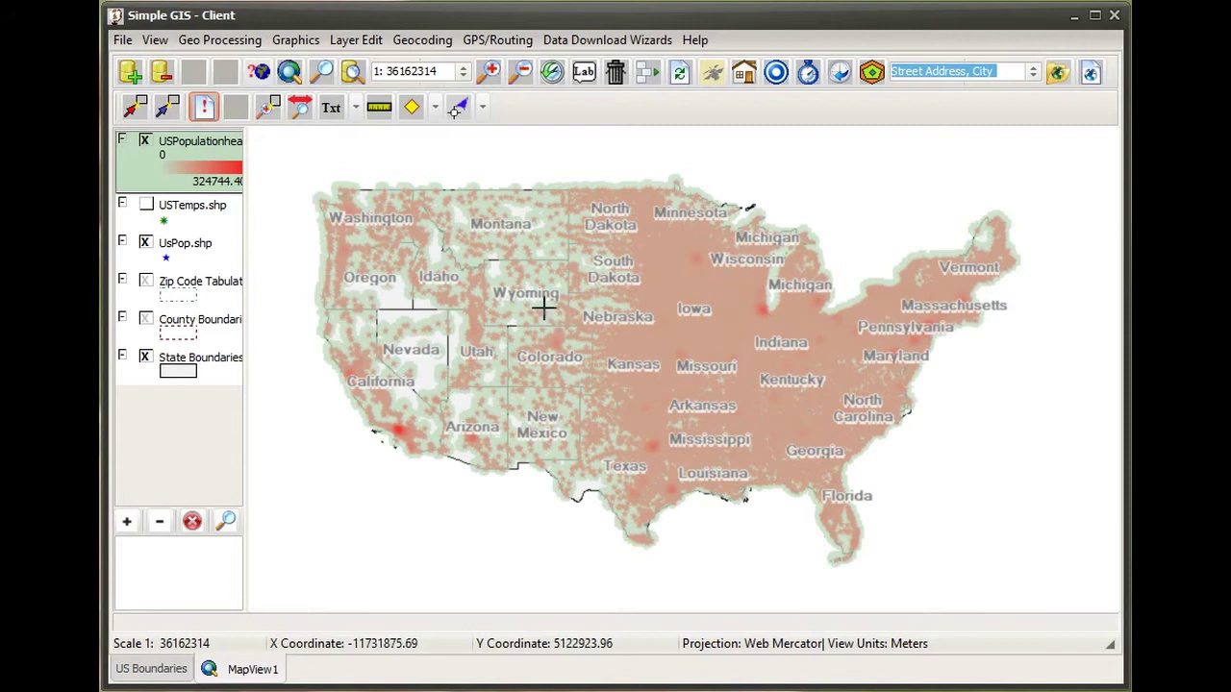
Step: Remove the old heat map and start a new kernel heat map from UsPop.shp at width 1500
right_click(207, 171)
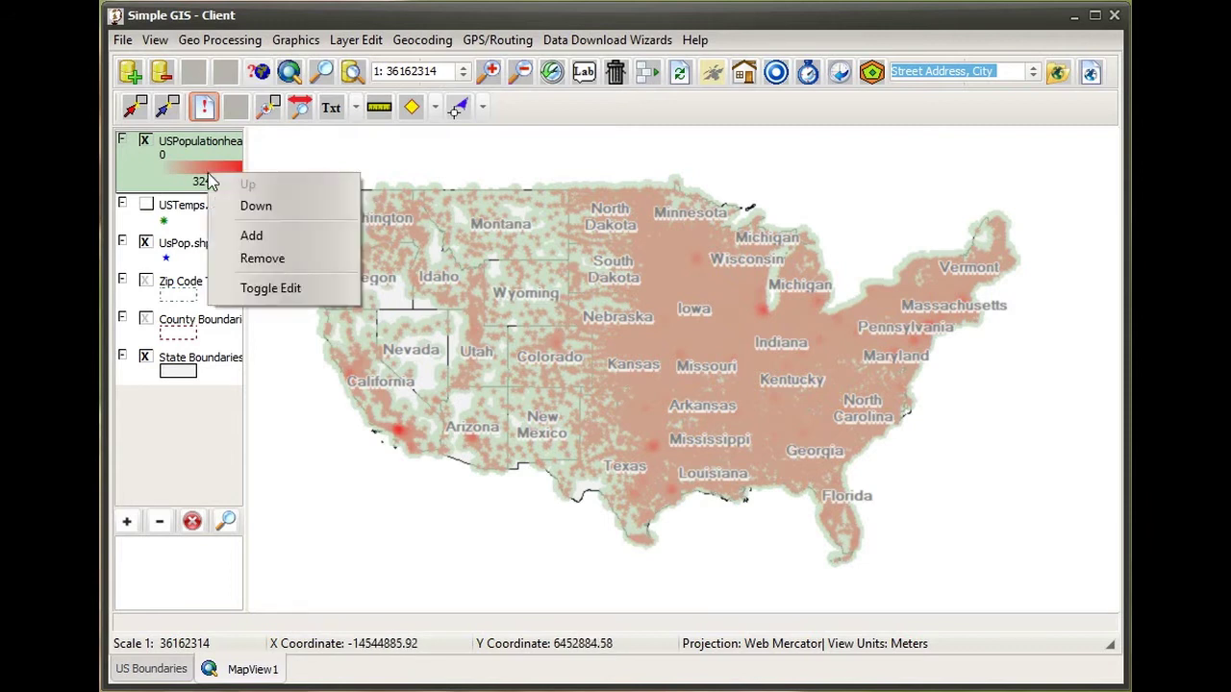
click(282, 268)
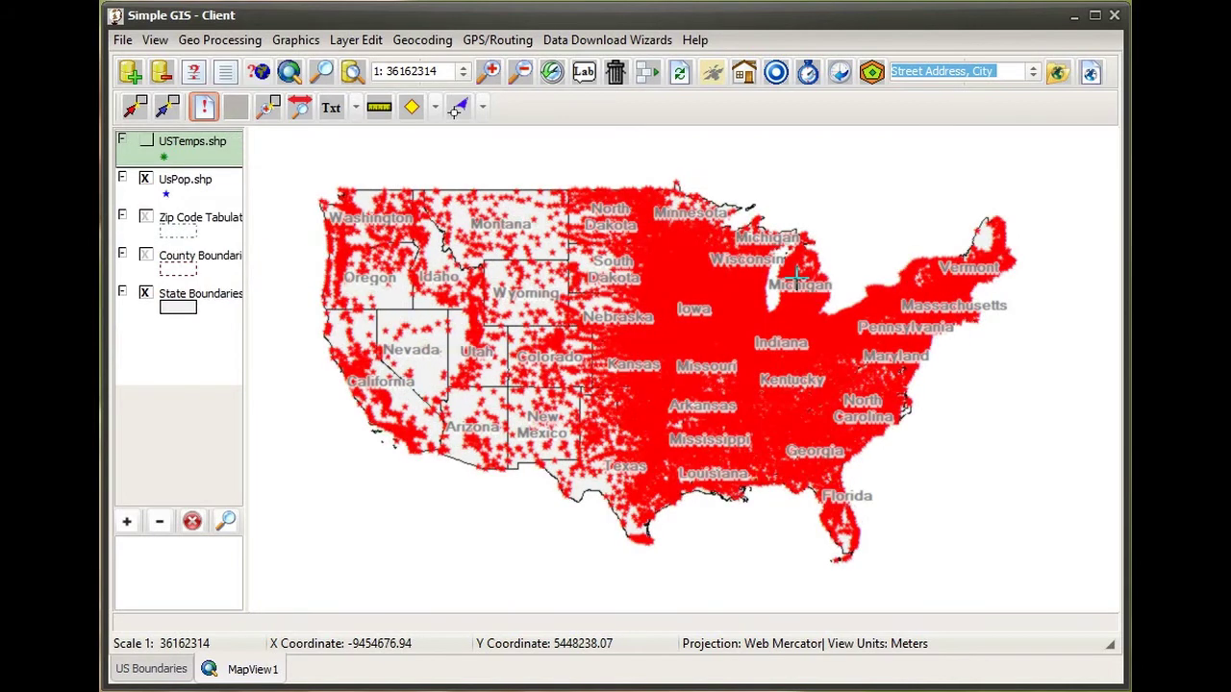
click(219, 40)
click(317, 348)
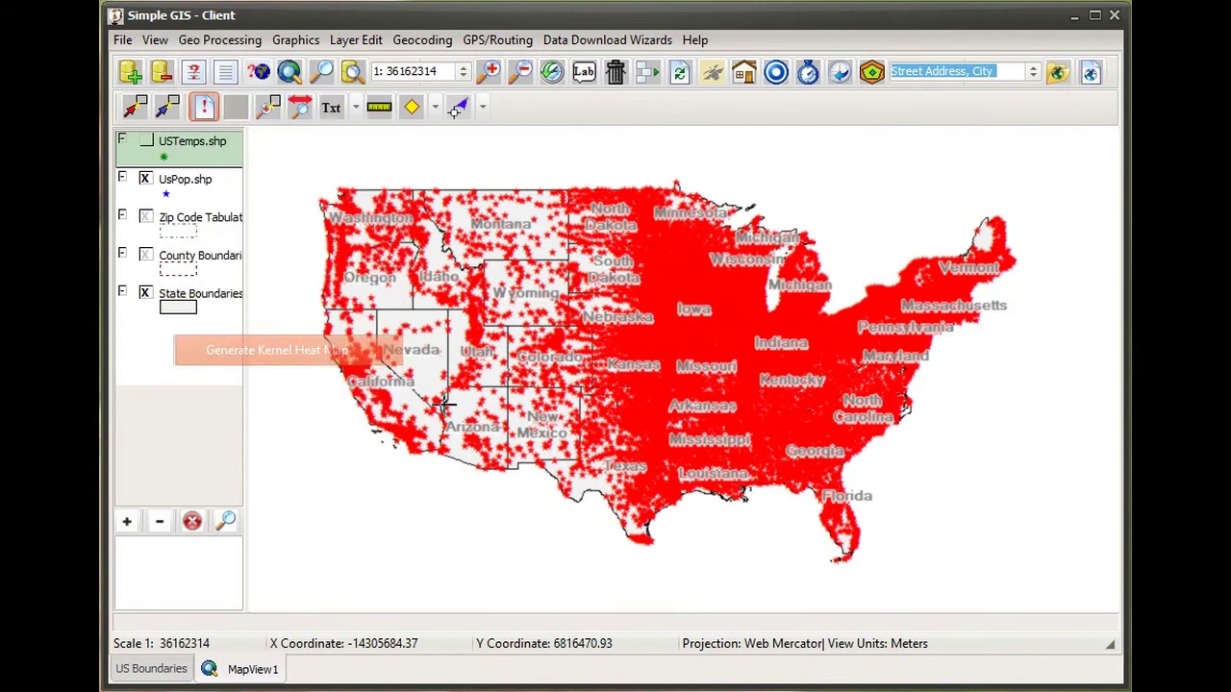
click(437, 297)
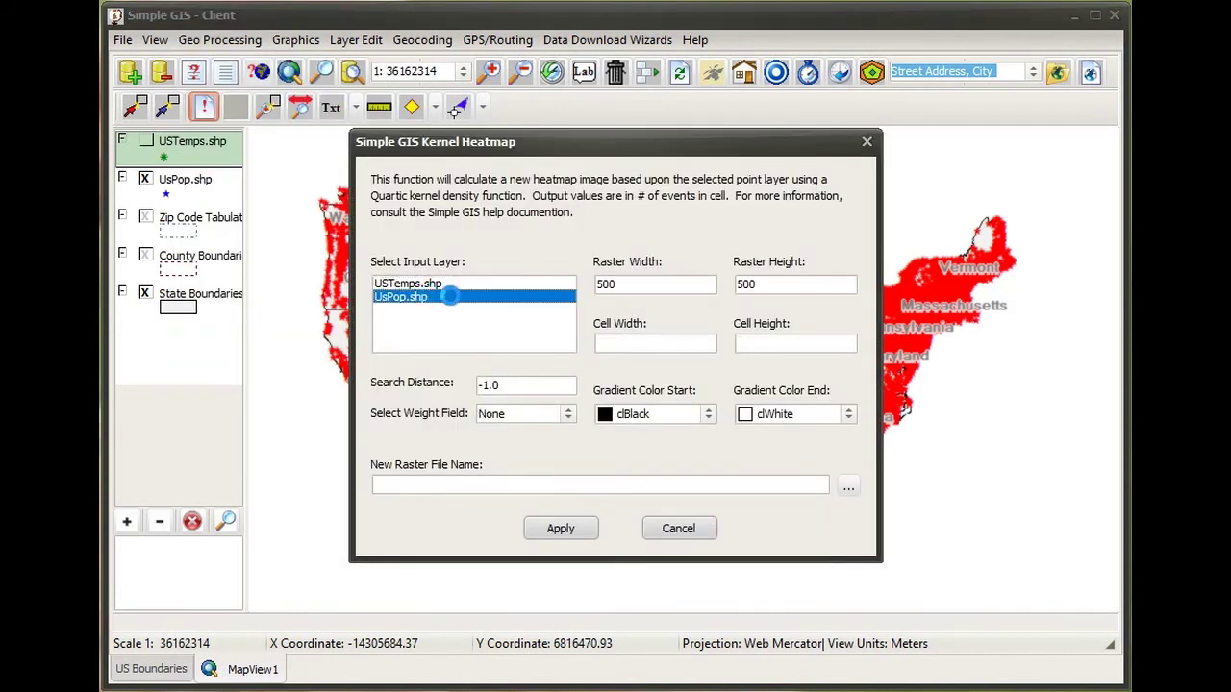
double_click(640, 288)
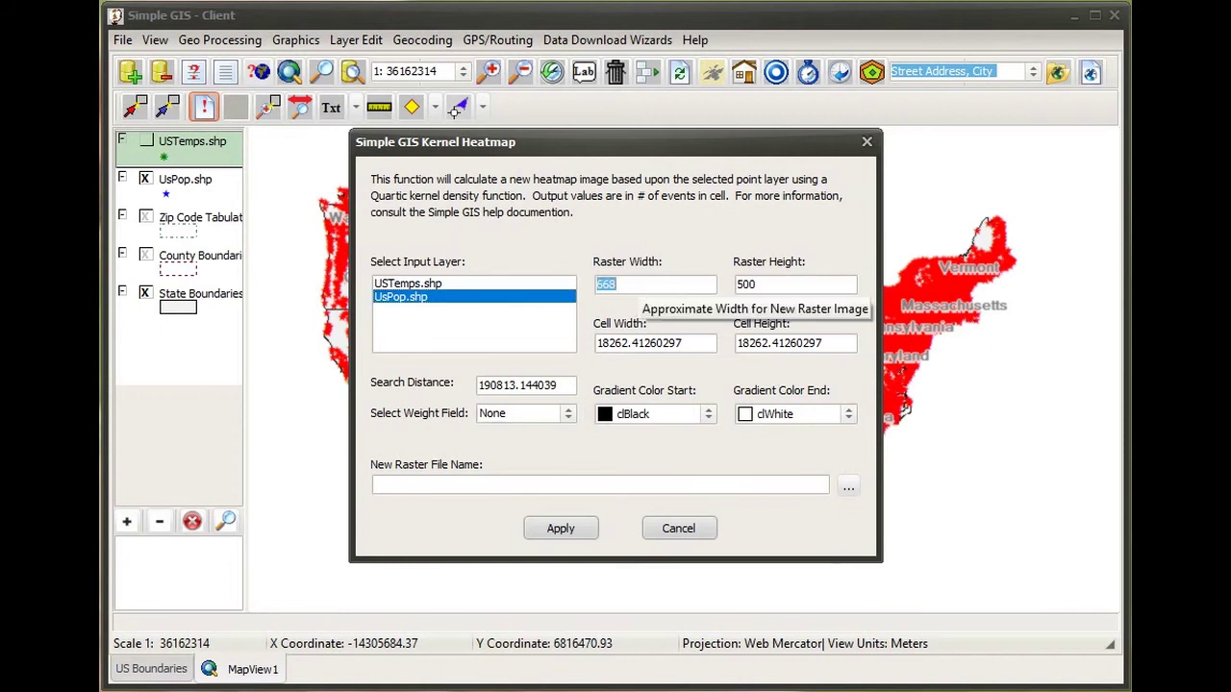
text(1500)
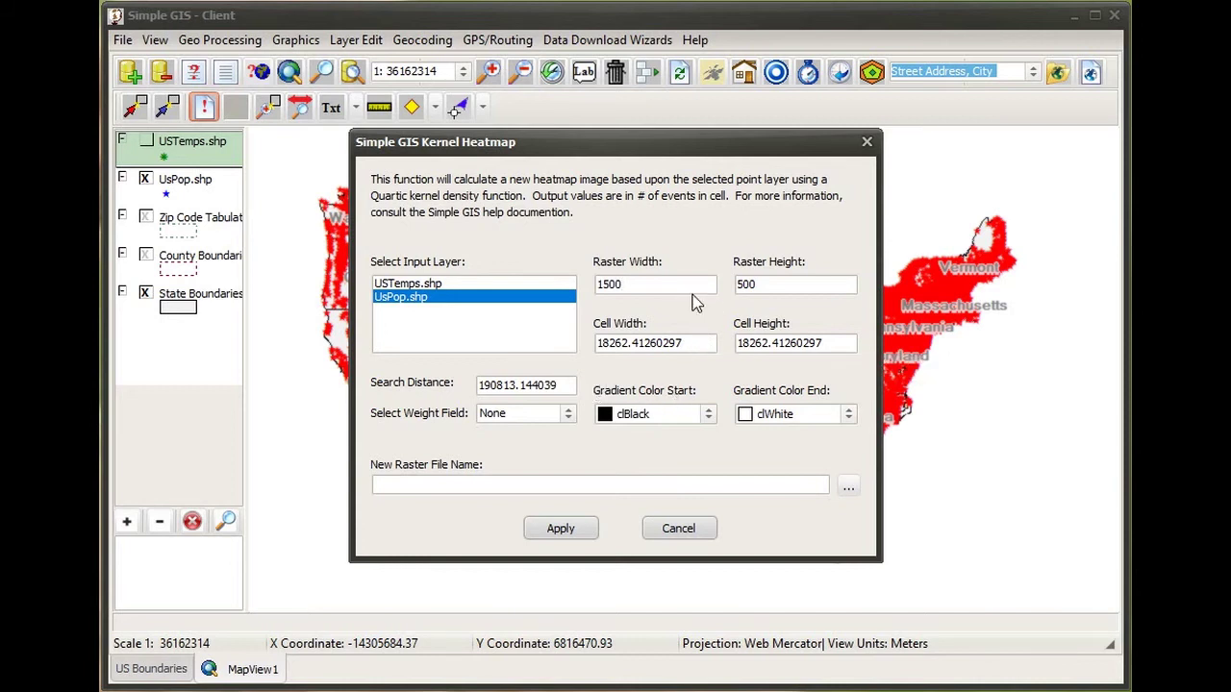
click(781, 286)
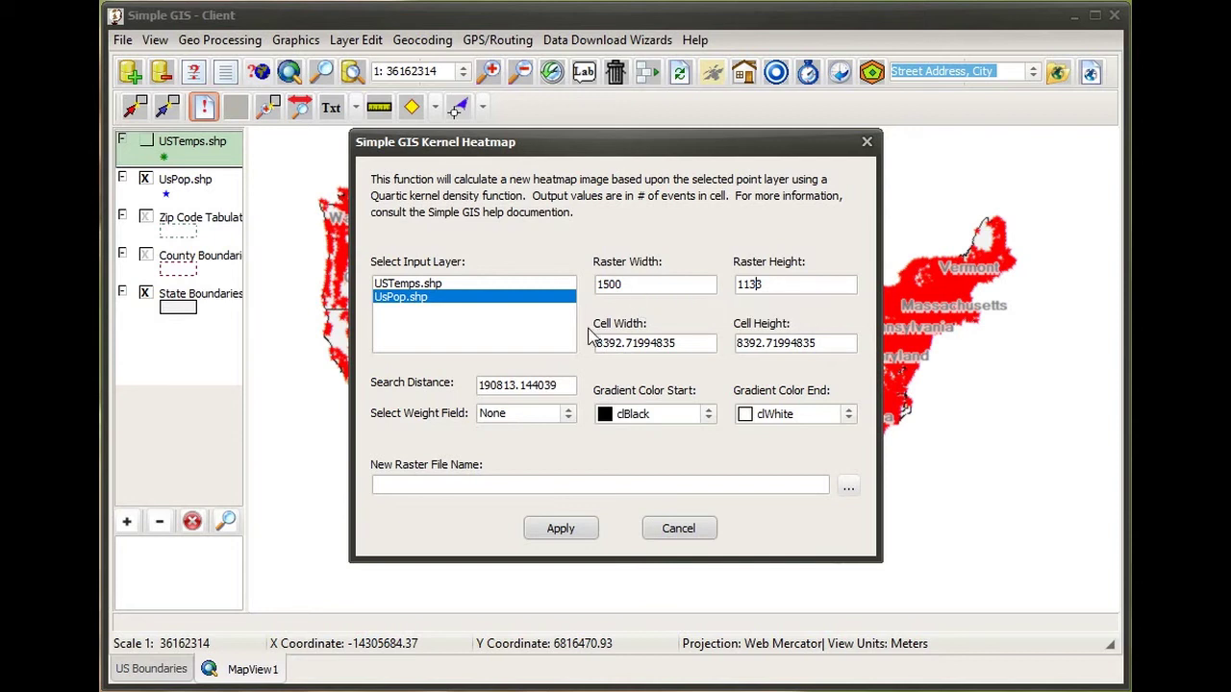
Step: Weight the heat map by population with a money-green to red gradient
click(566, 415)
click(532, 446)
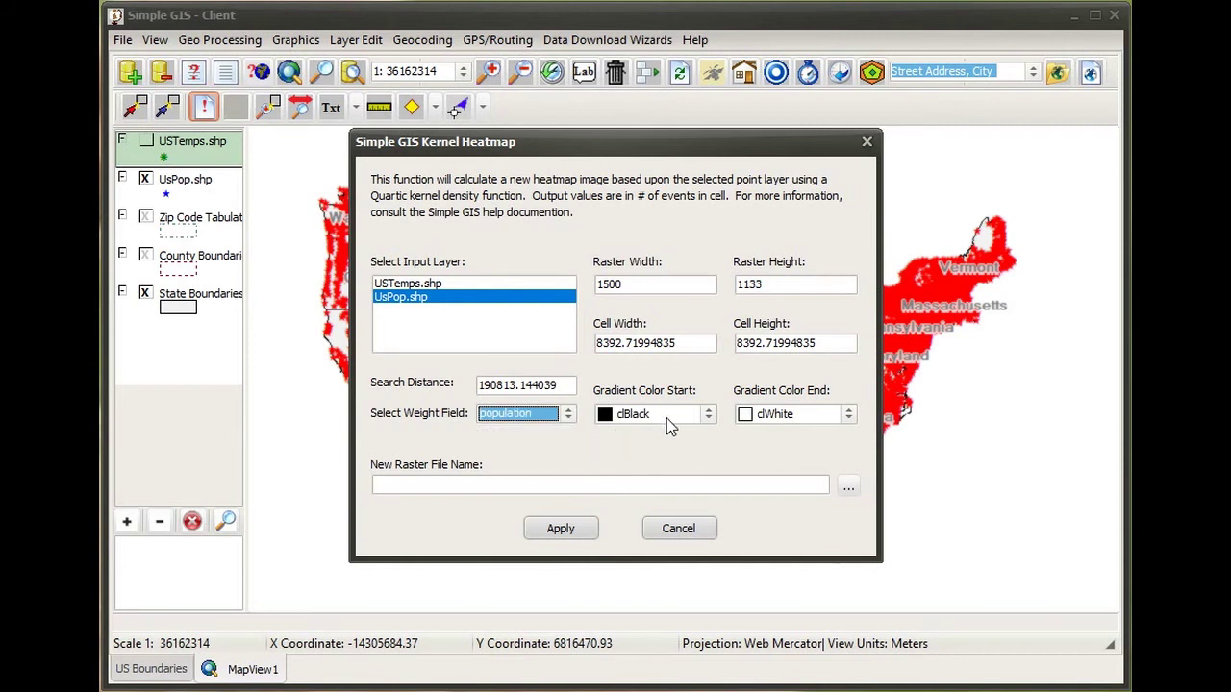
click(668, 418)
scroll(659, 481, down, 2)
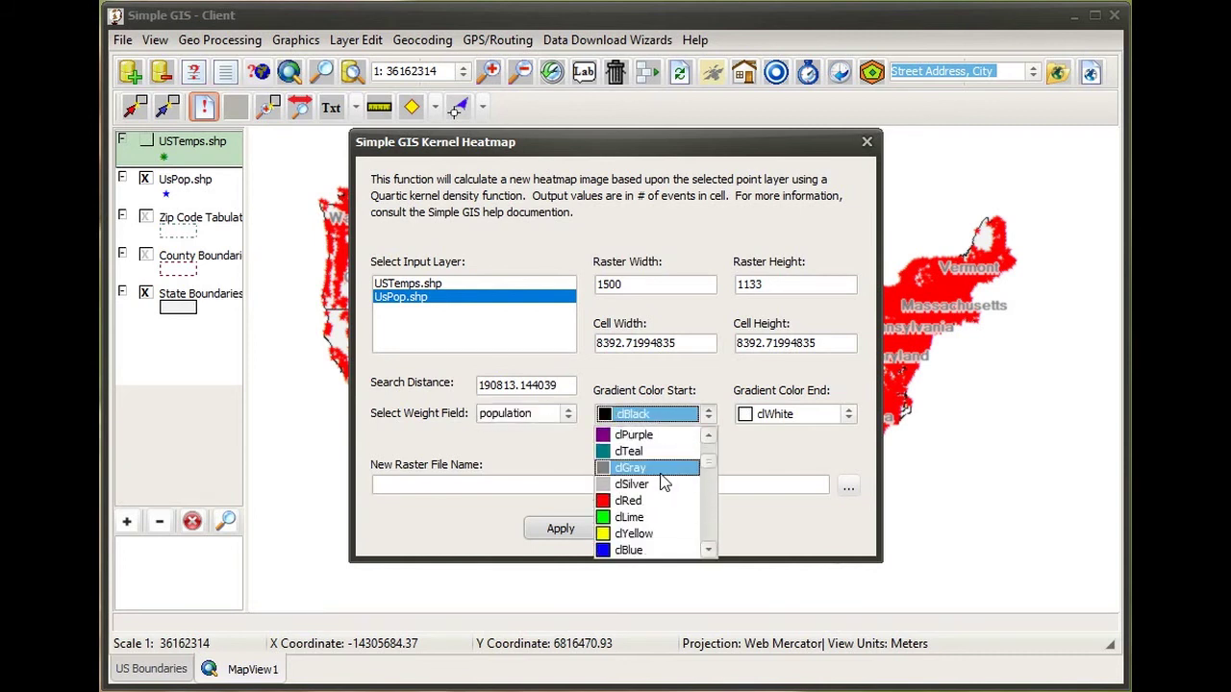
scroll(663, 482, down, 3)
click(666, 515)
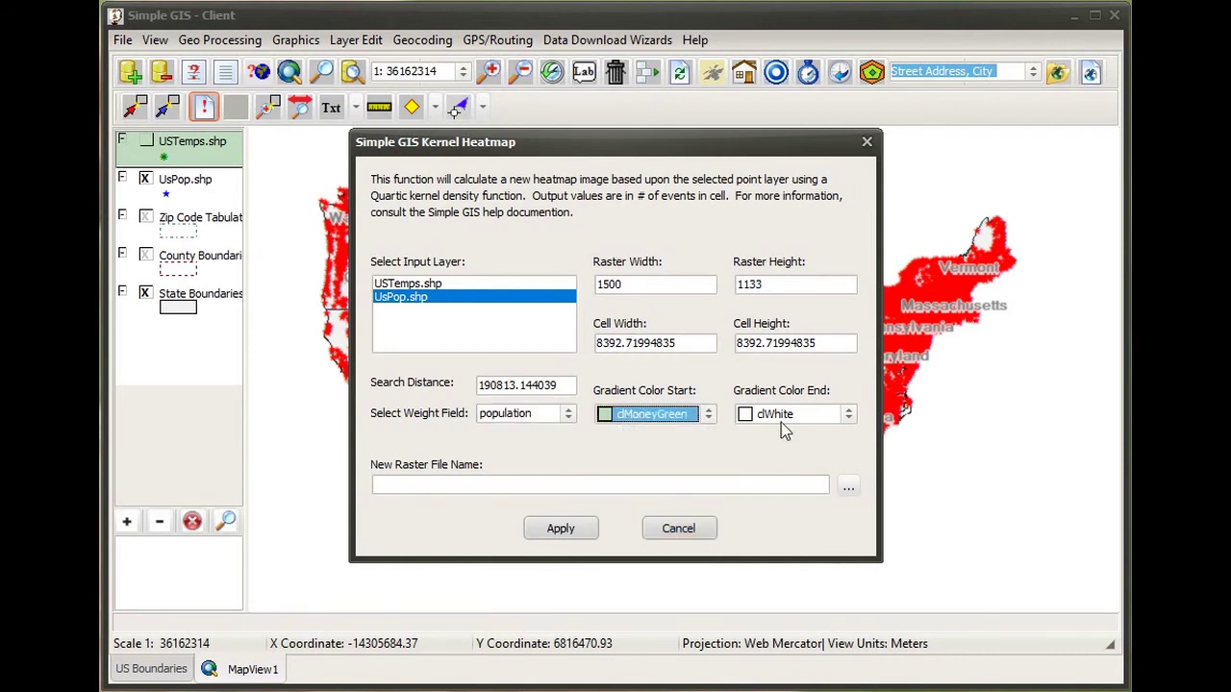
click(780, 422)
scroll(783, 462, up, 2)
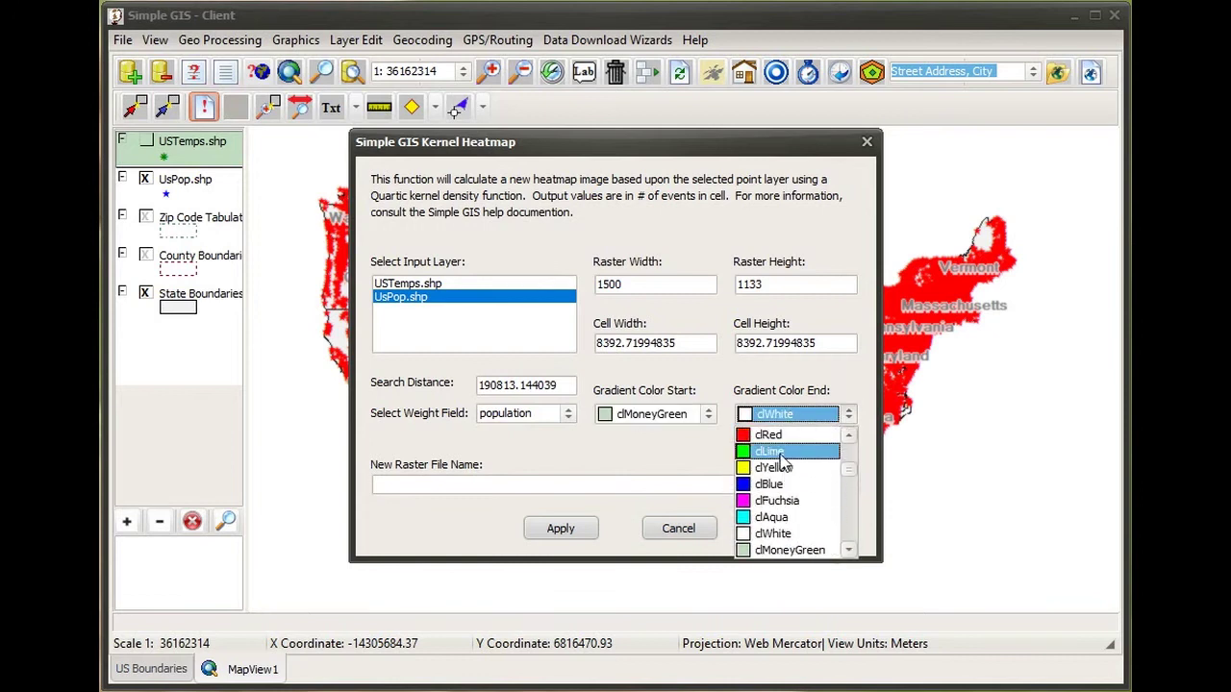
click(774, 435)
Step: Overwrite USPopulationheatmap.tif as the output and generate the heat map
click(848, 489)
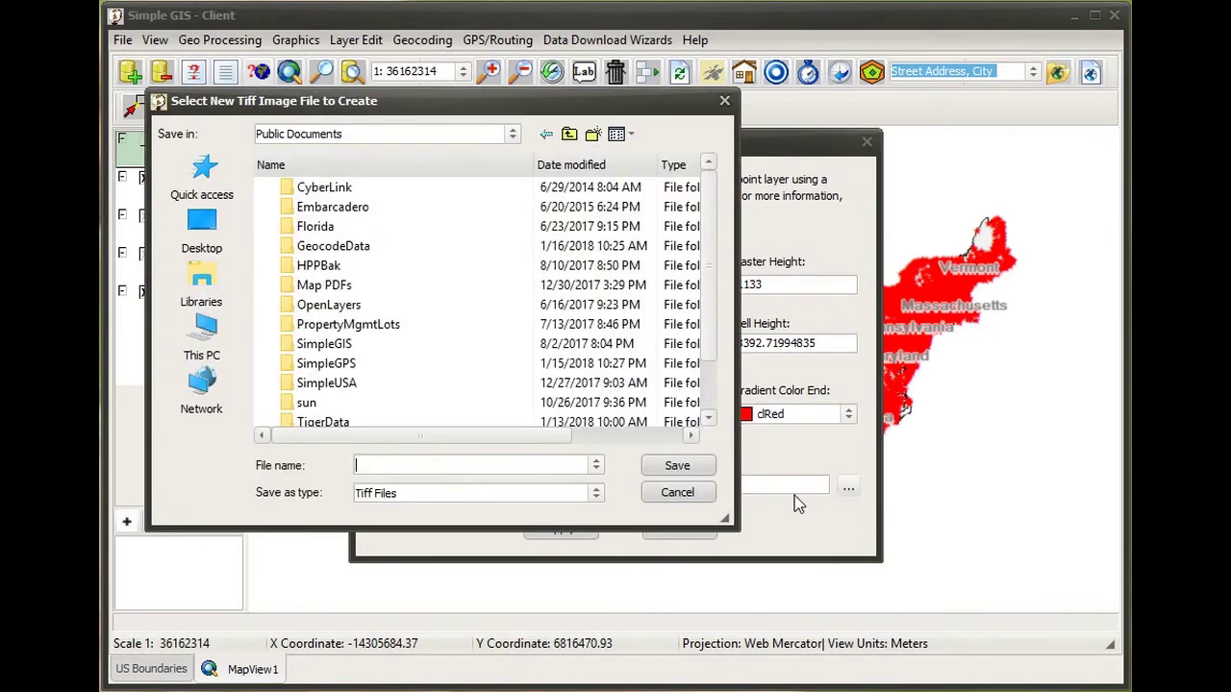
scroll(491, 402, down, 2)
double_click(441, 401)
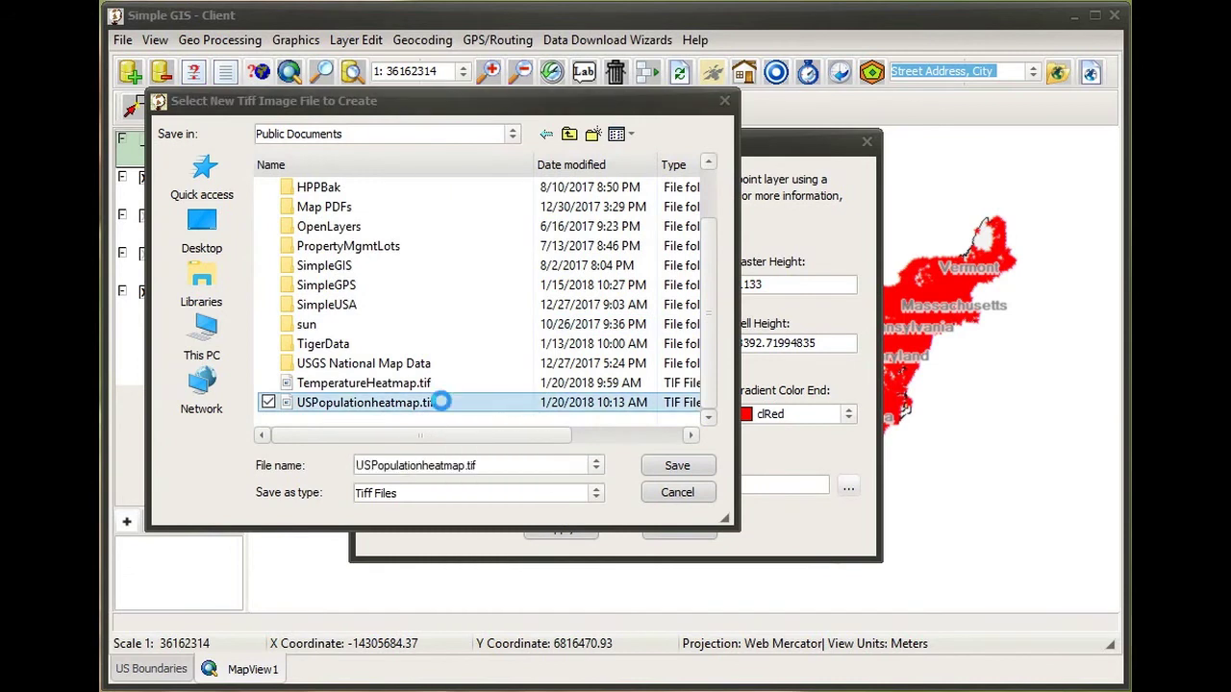
click(435, 421)
click(567, 528)
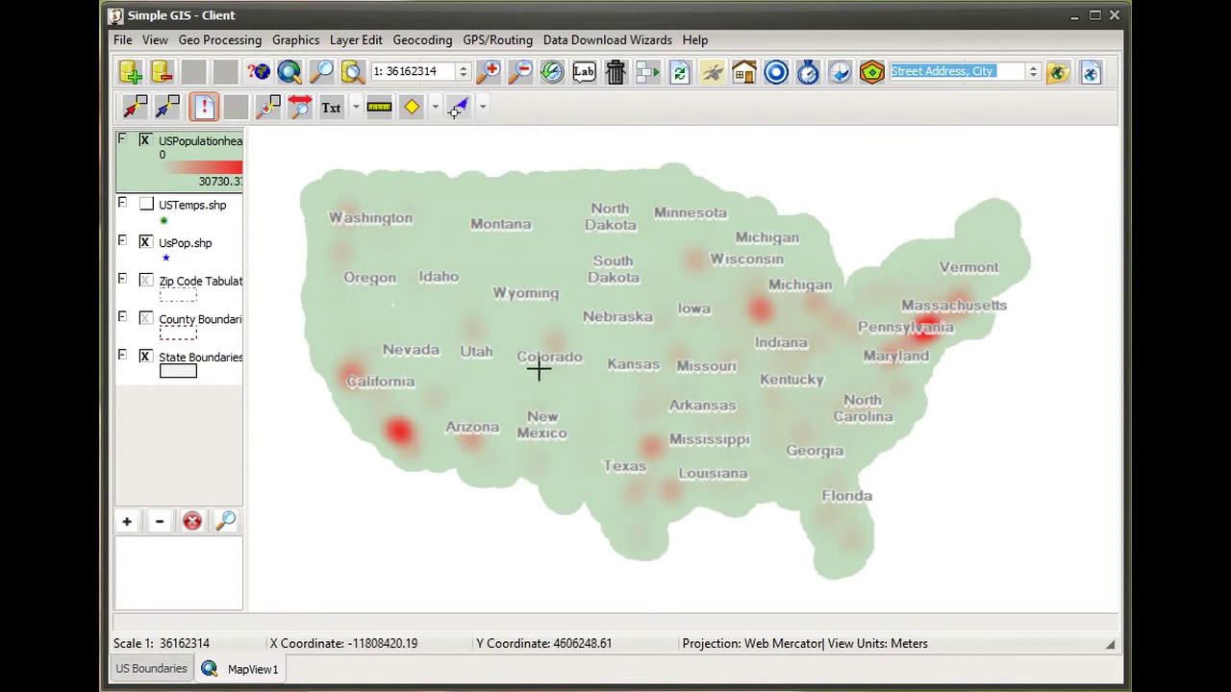
Step: Zoom into the southern California hotspot, then return to the full US extent
click(266, 116)
click(373, 408)
drag(373, 408, 446, 471)
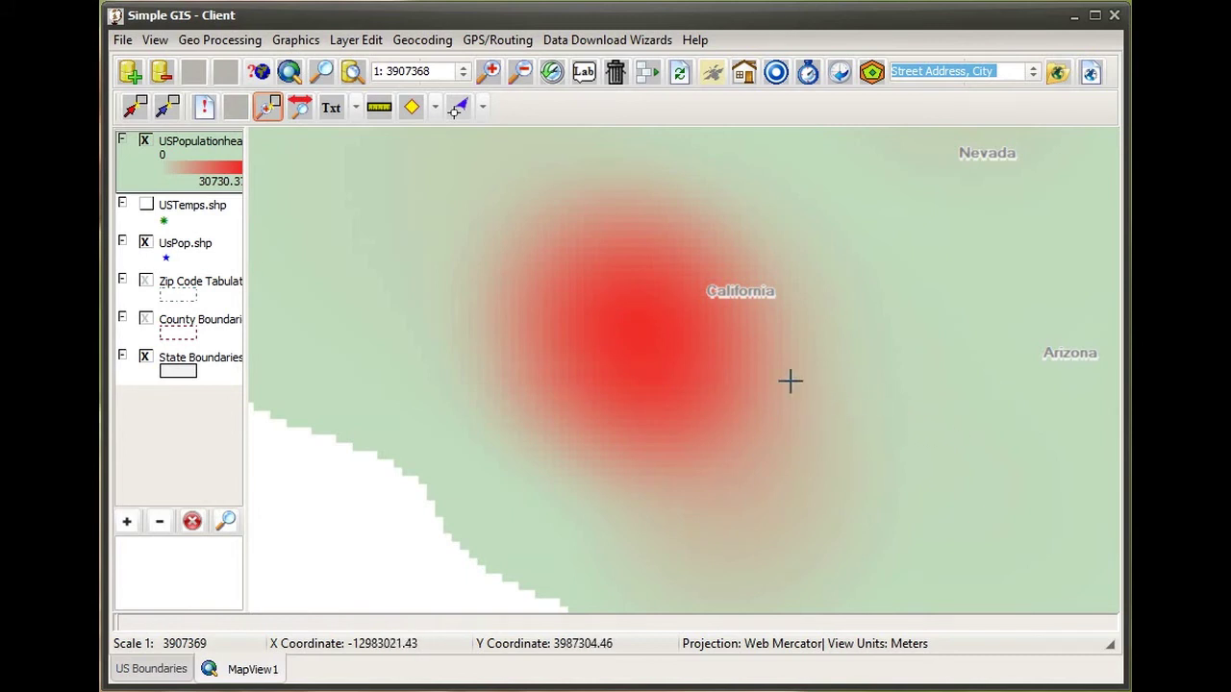
click(551, 71)
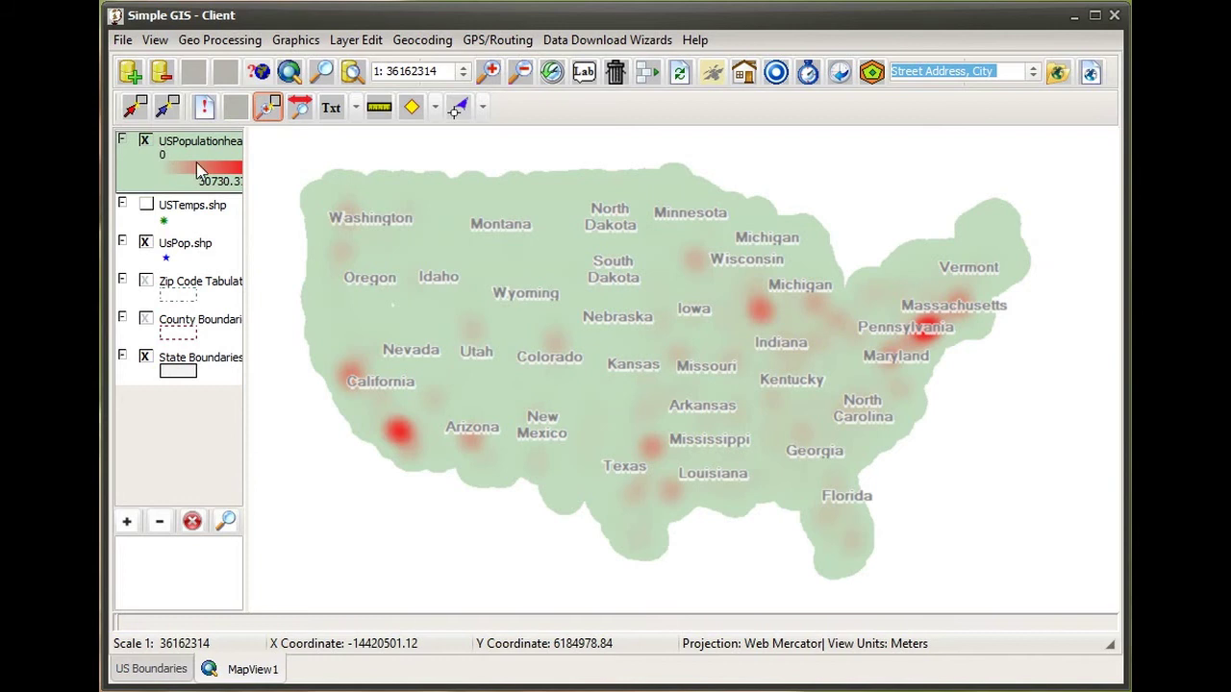
right_click(199, 169)
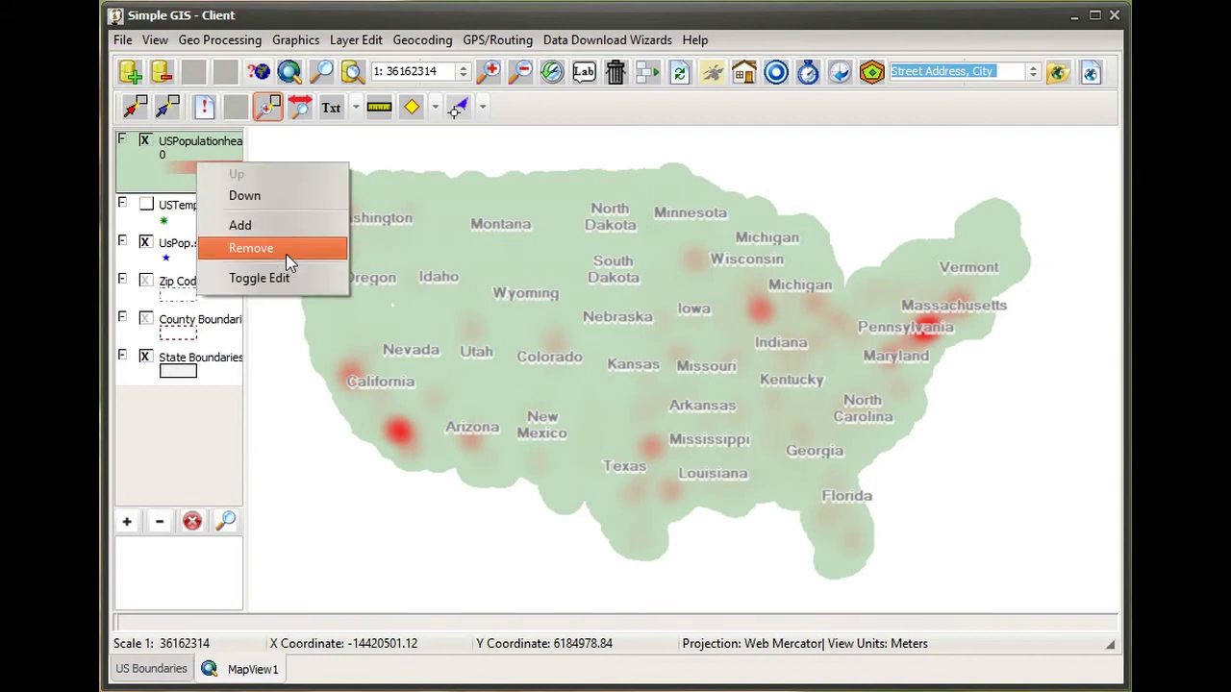
Step: Remove the heat map layer, hide UsPop.shp and show the USTemps.shp points
click(252, 249)
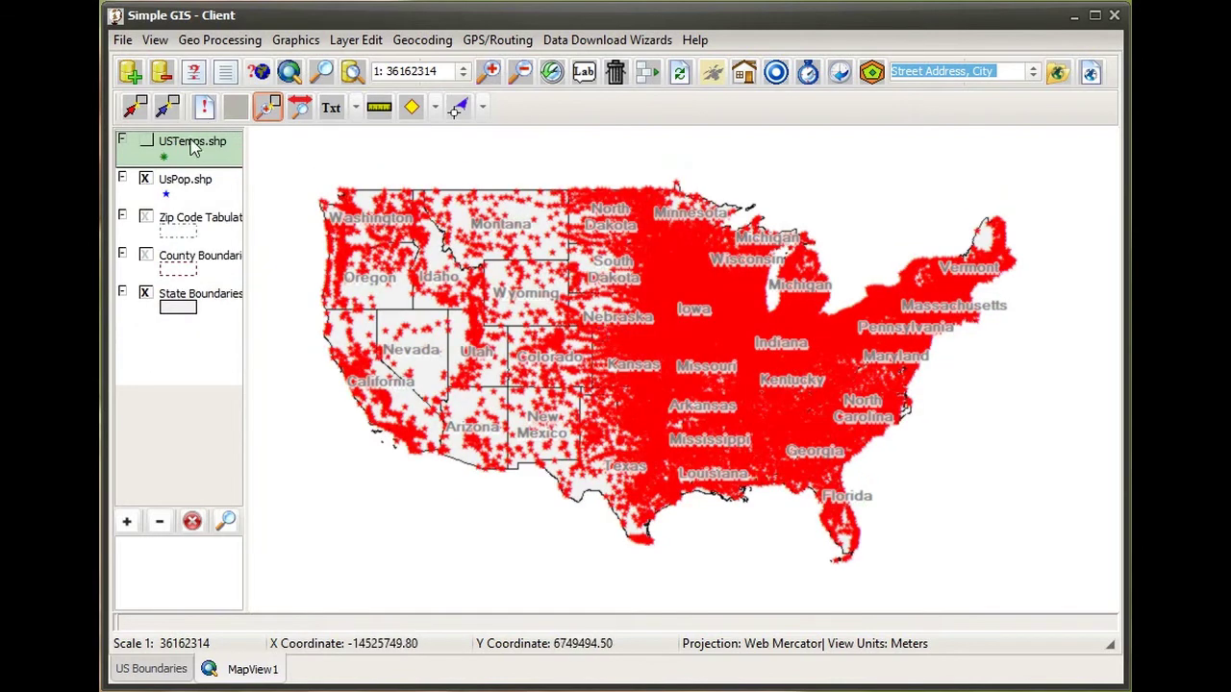
click(145, 180)
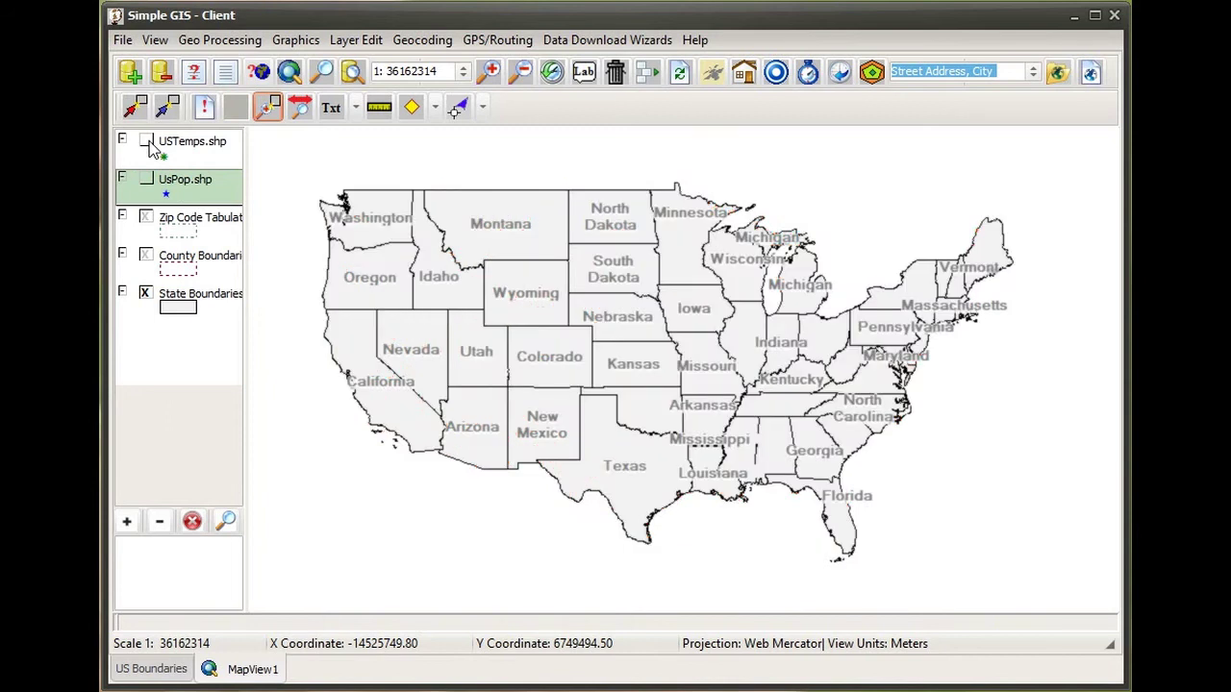
click(147, 142)
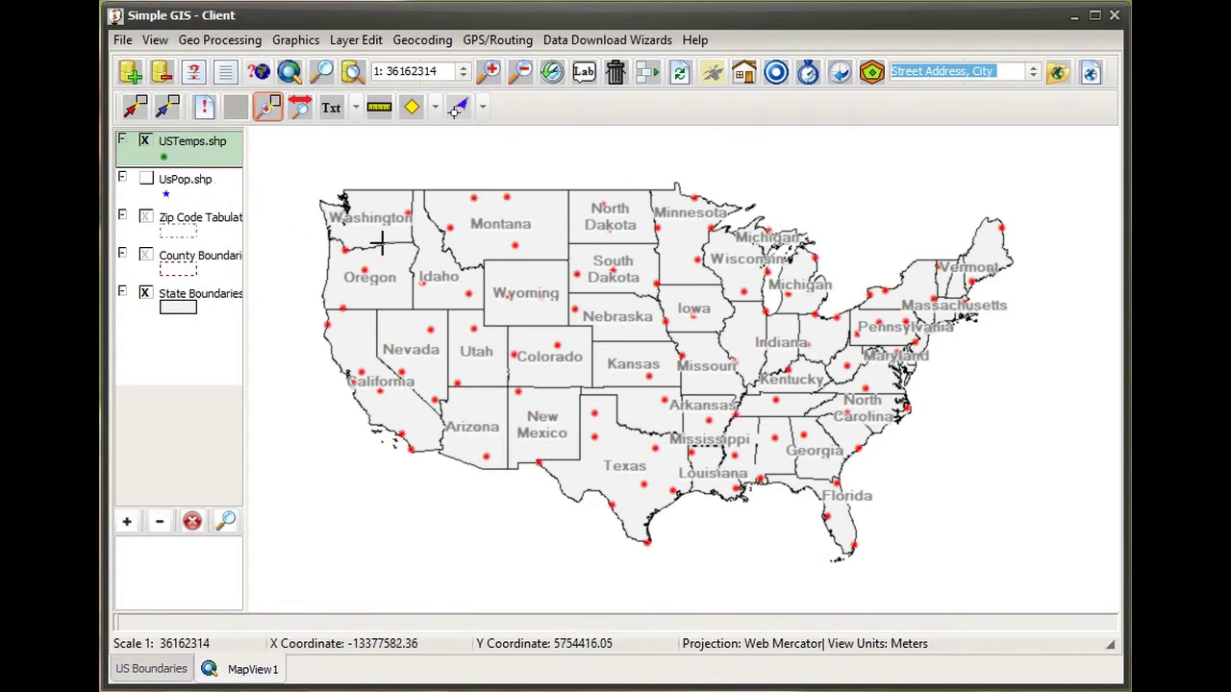
Step: Identify the Montana point (Temp 19) and Denver point (Temp 14), then clear the selection
click(203, 107)
click(511, 242)
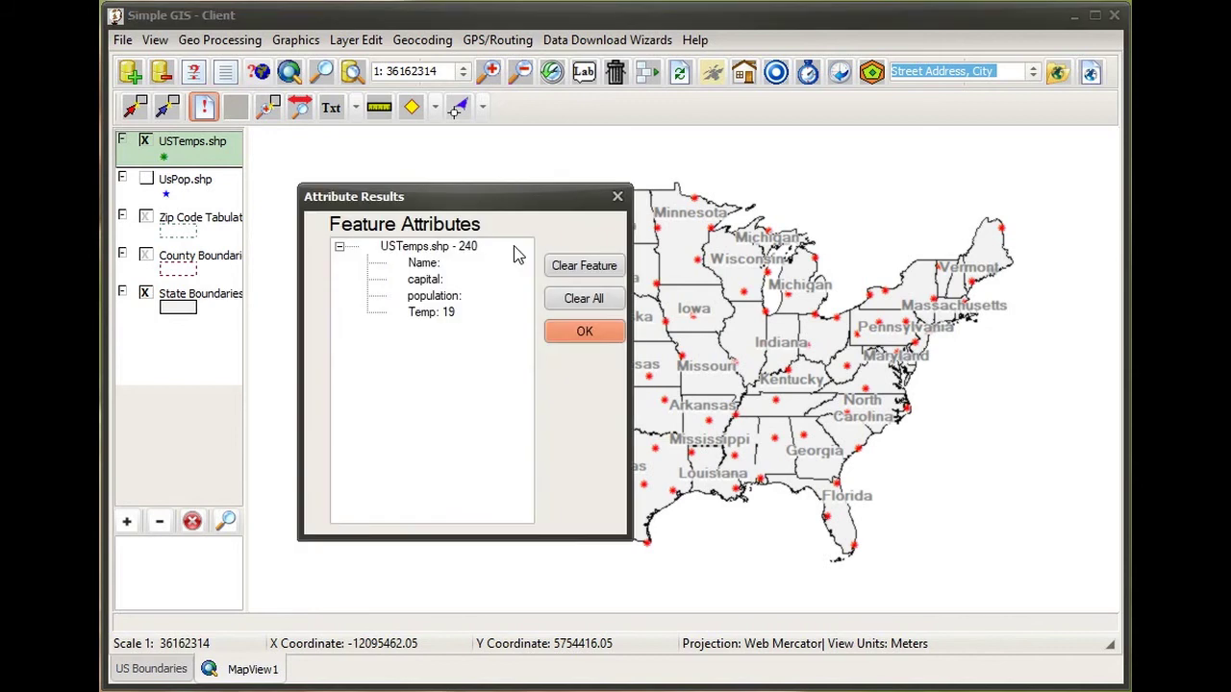
click(450, 317)
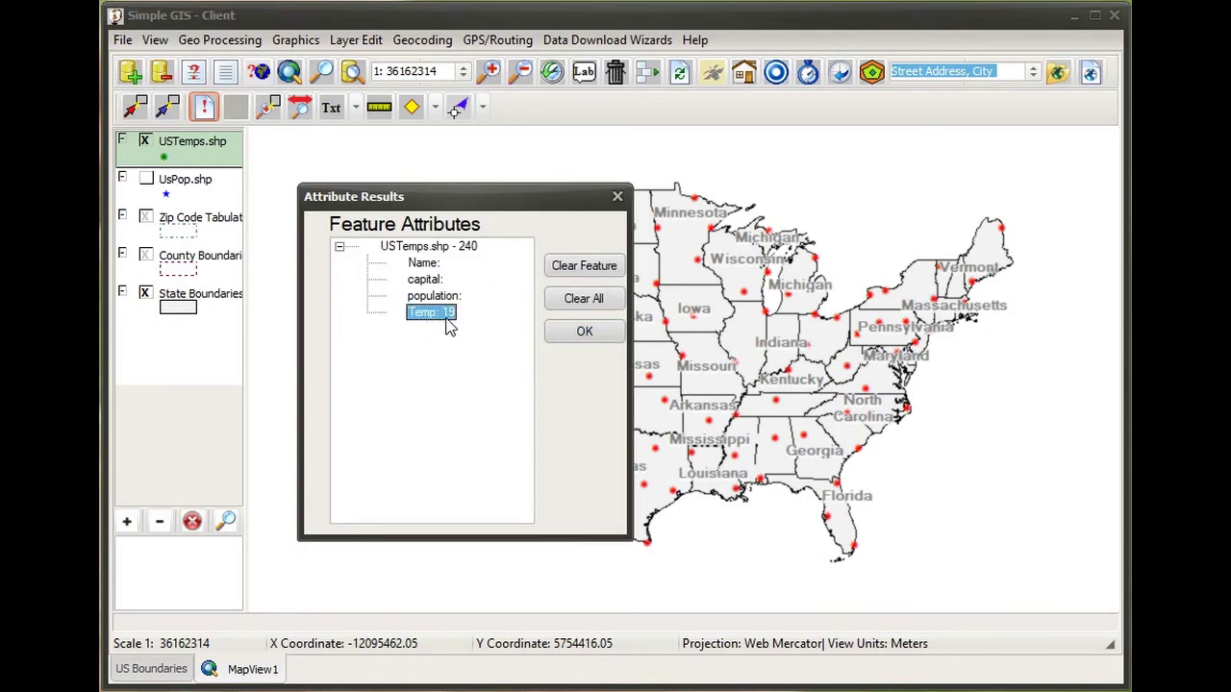
click(608, 346)
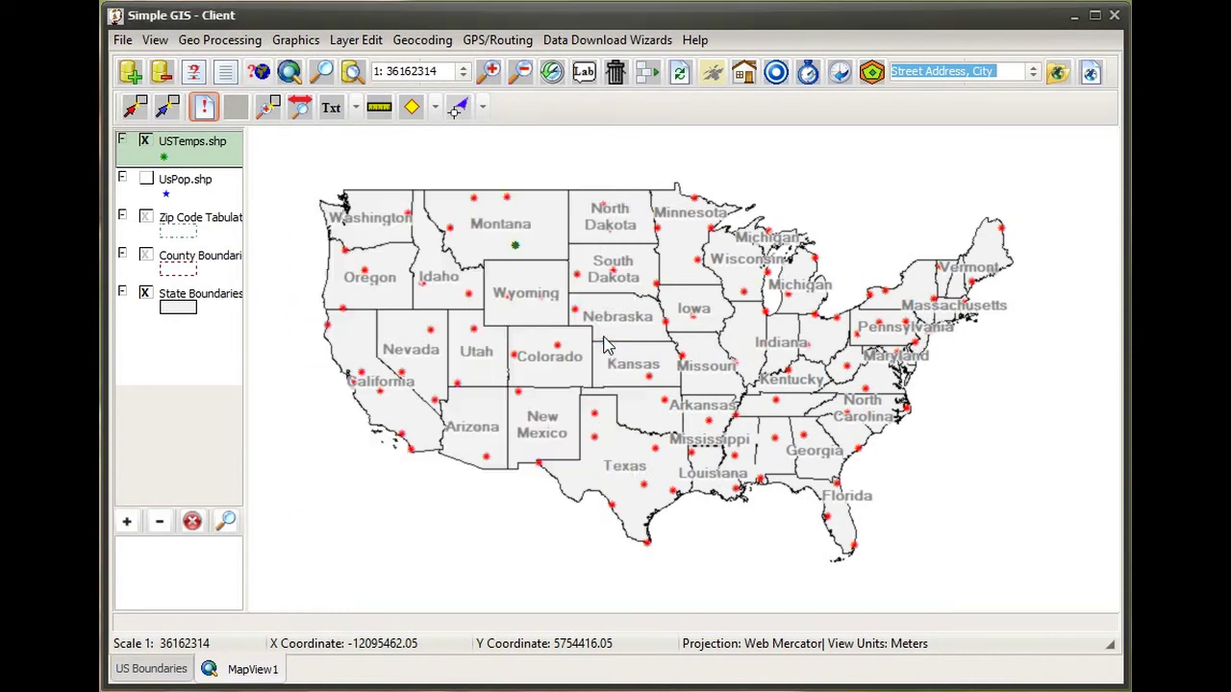
click(563, 356)
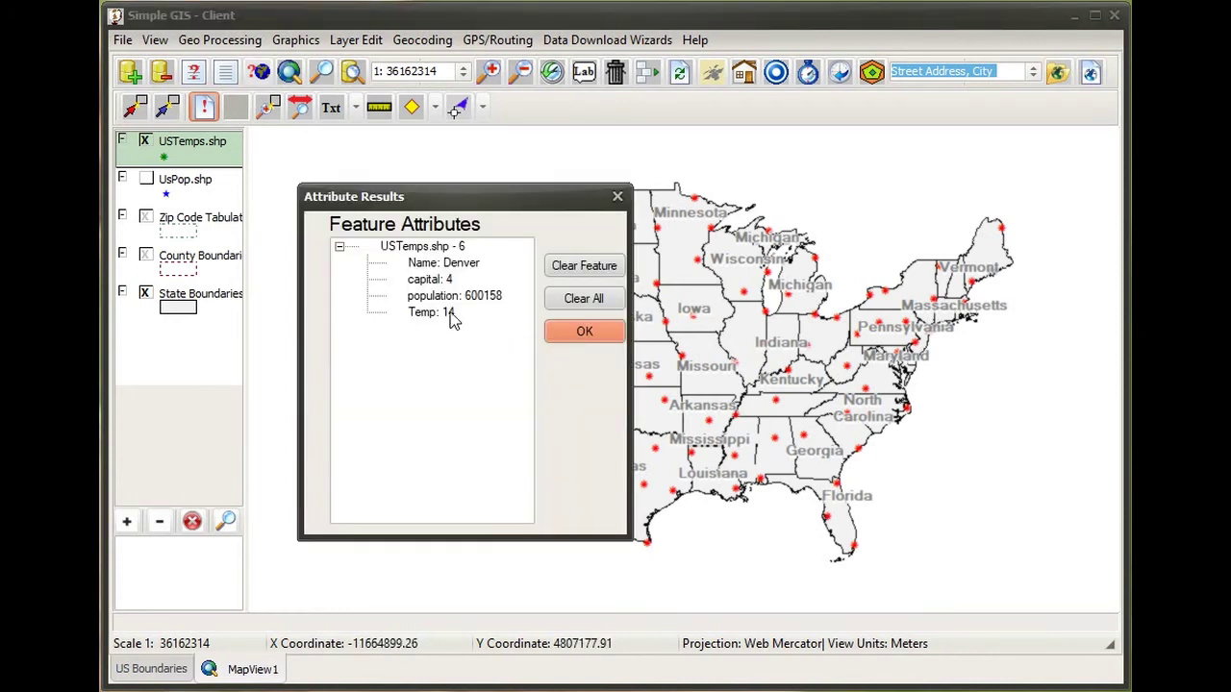
click(452, 318)
click(563, 342)
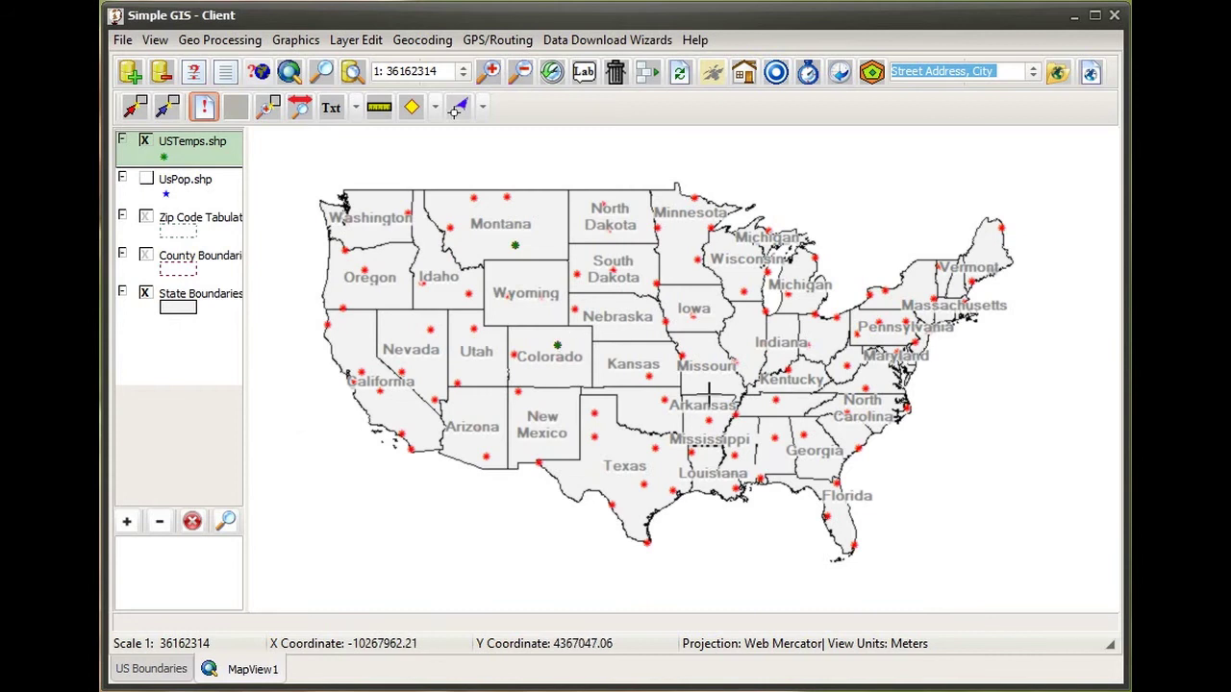
click(678, 381)
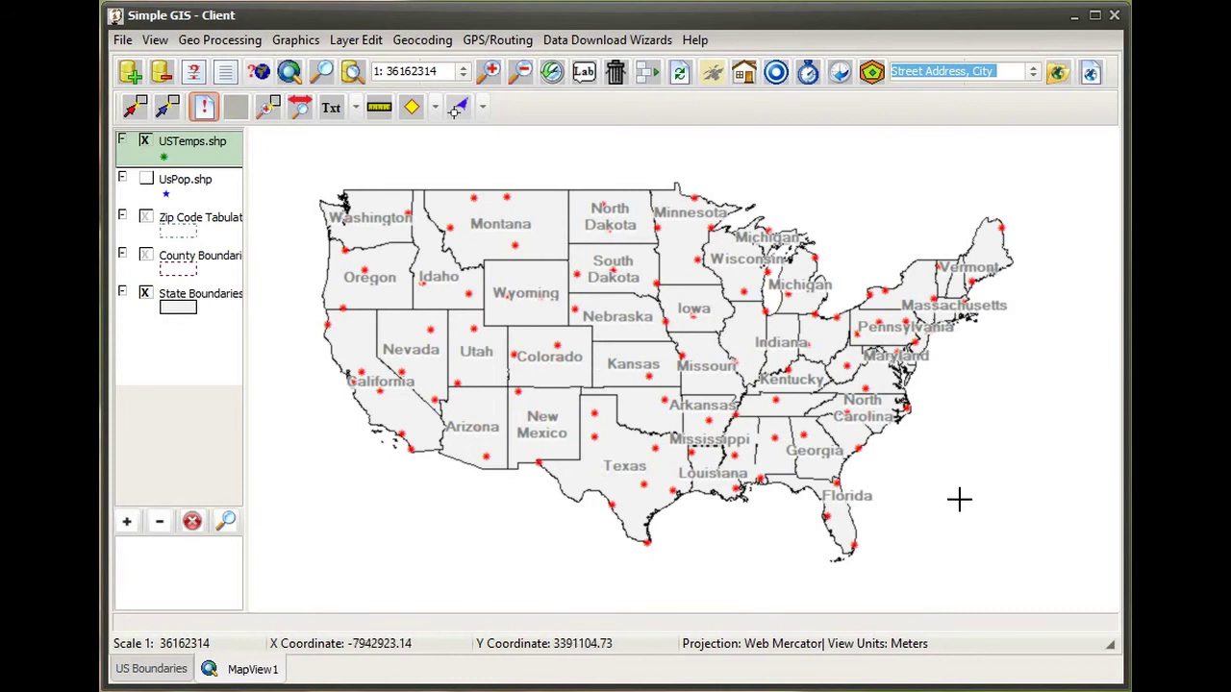
click(219, 39)
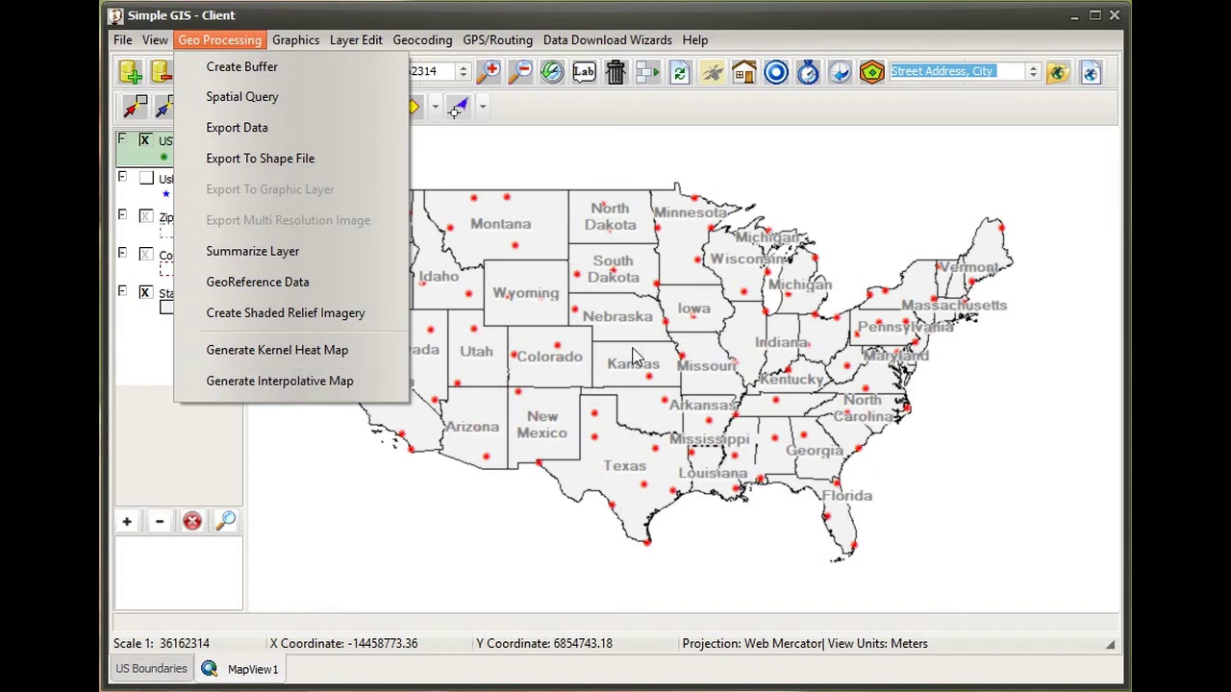
Step: Start an interpolative heat map with USTemps.shp as the input layer
click(310, 384)
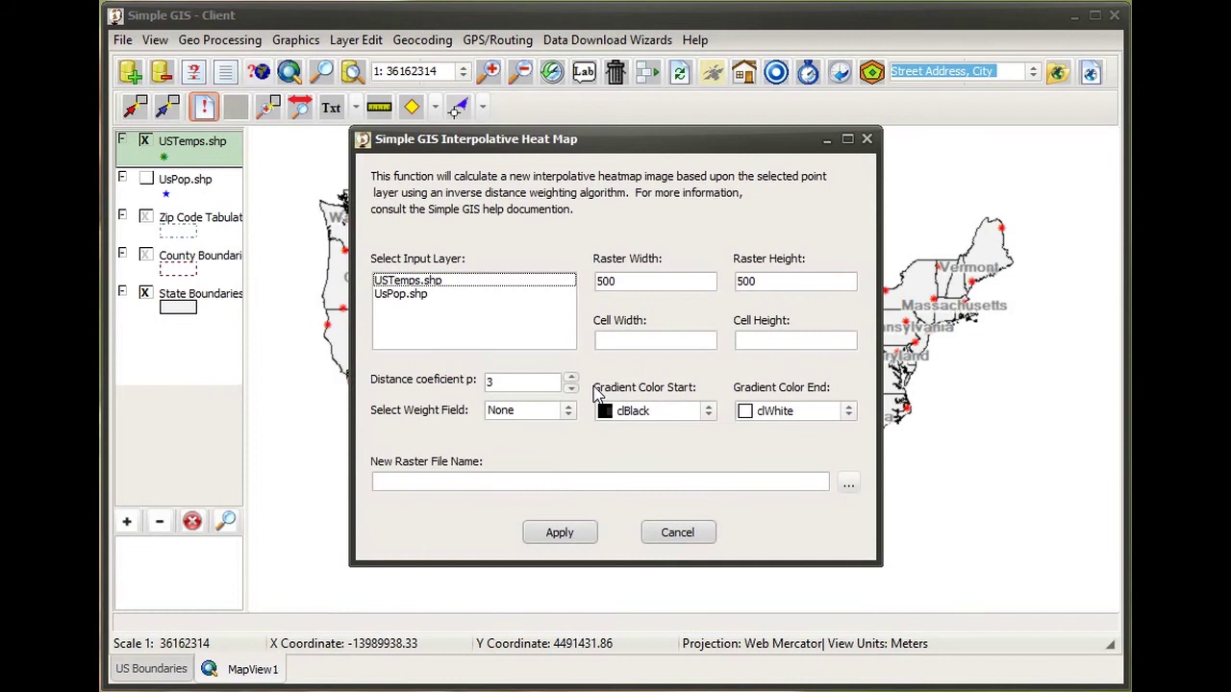
click(441, 284)
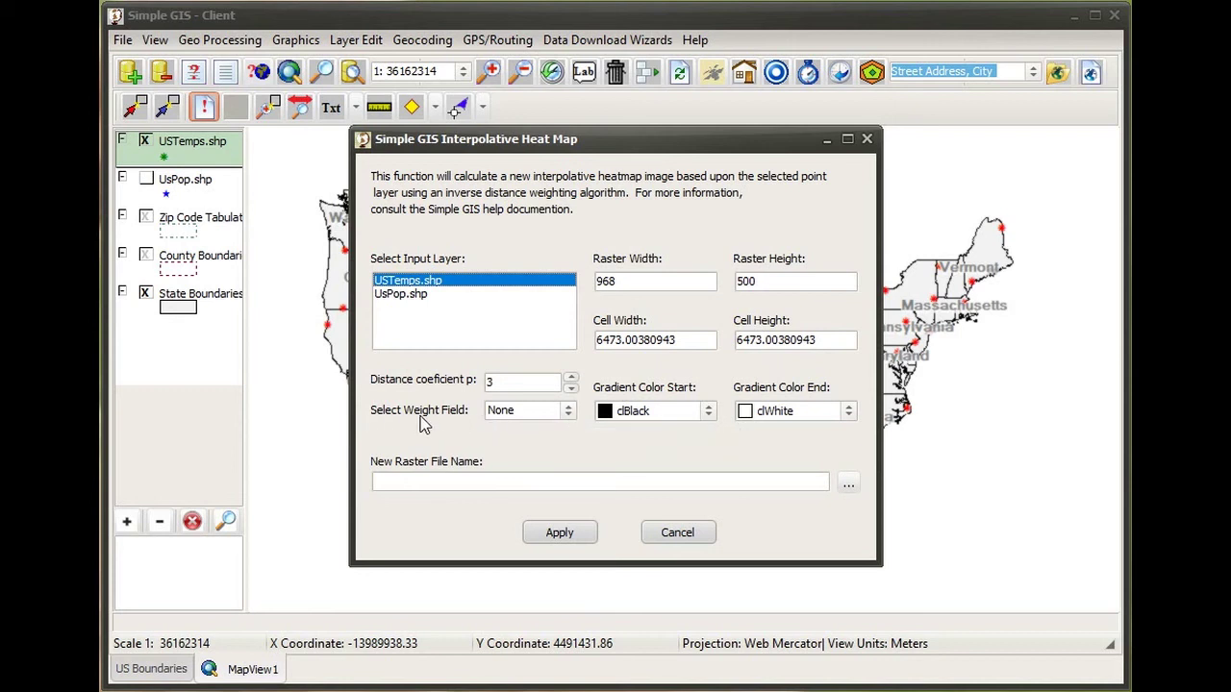
click(572, 418)
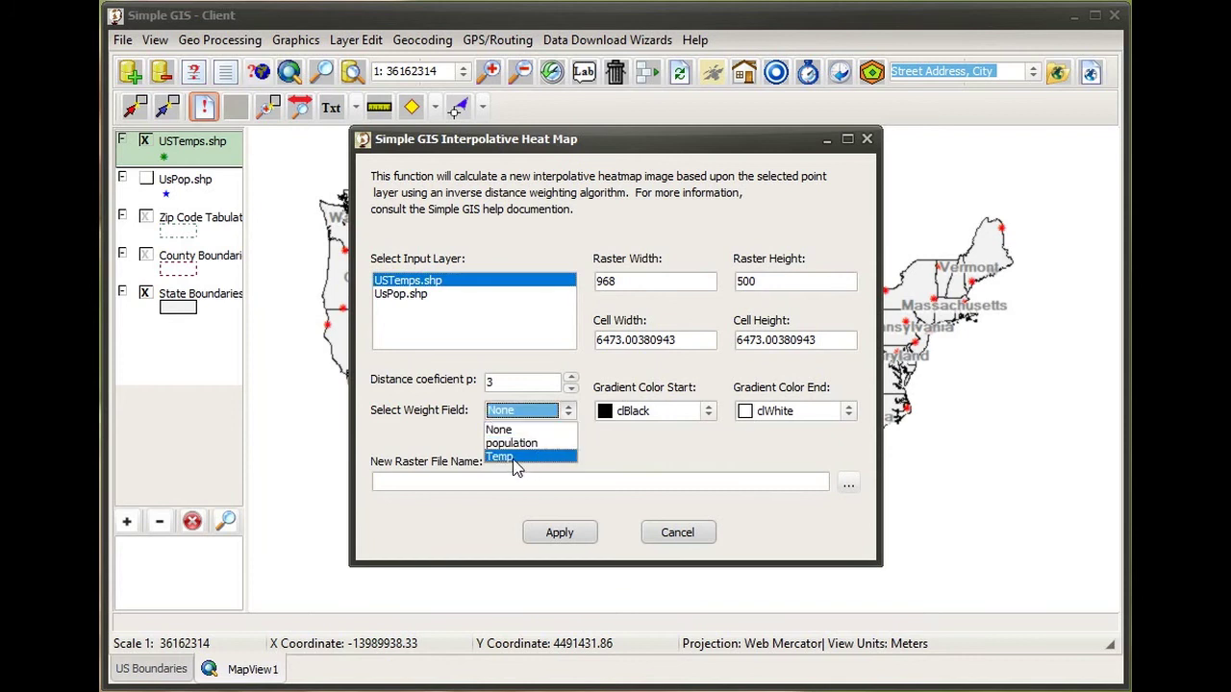
Step: Weight the interpolation by Temp with a purple-to-yellow gradient
click(513, 458)
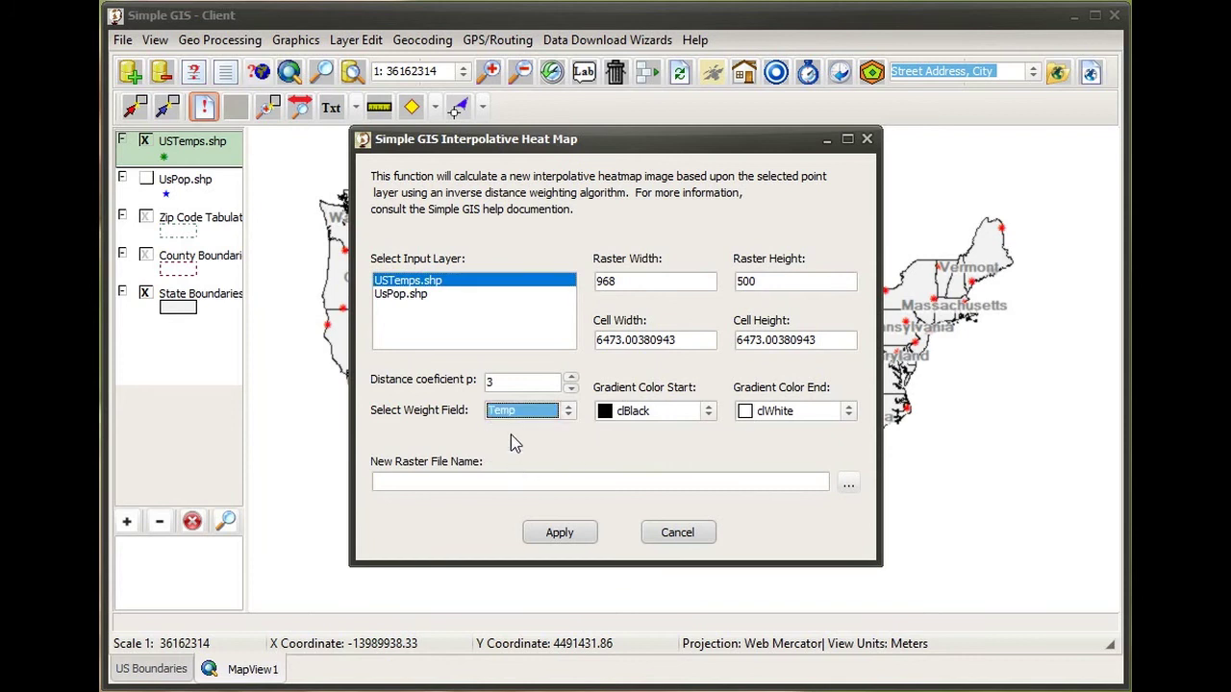
click(660, 416)
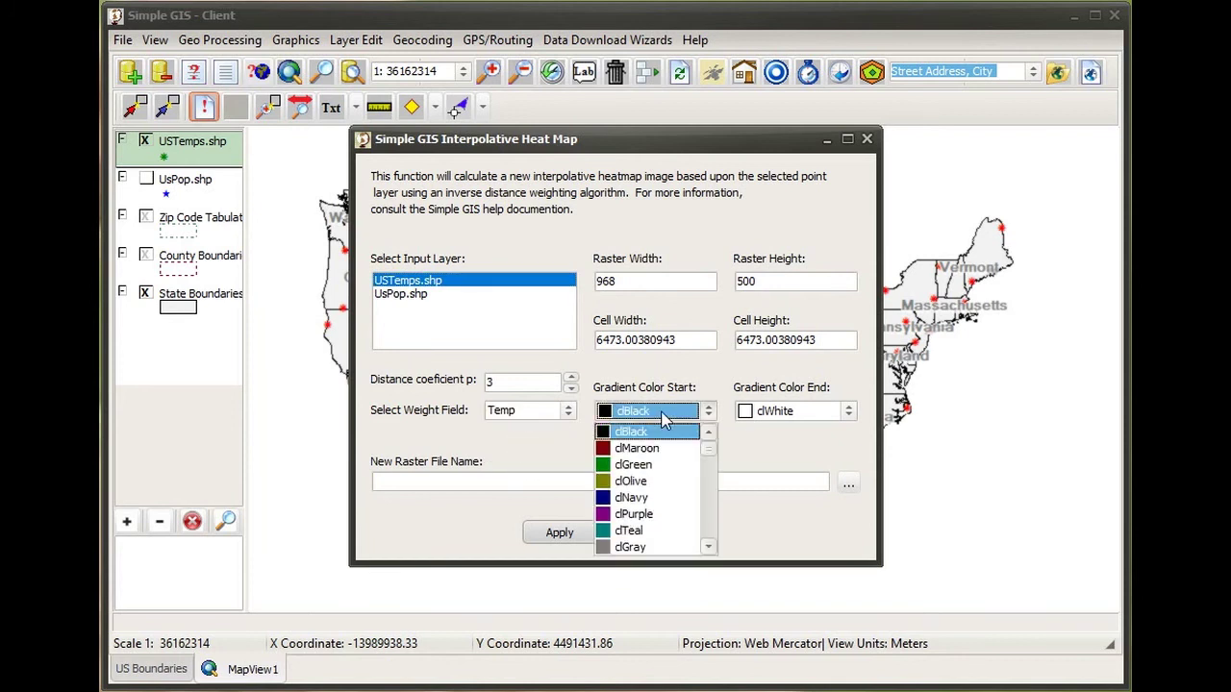
click(649, 516)
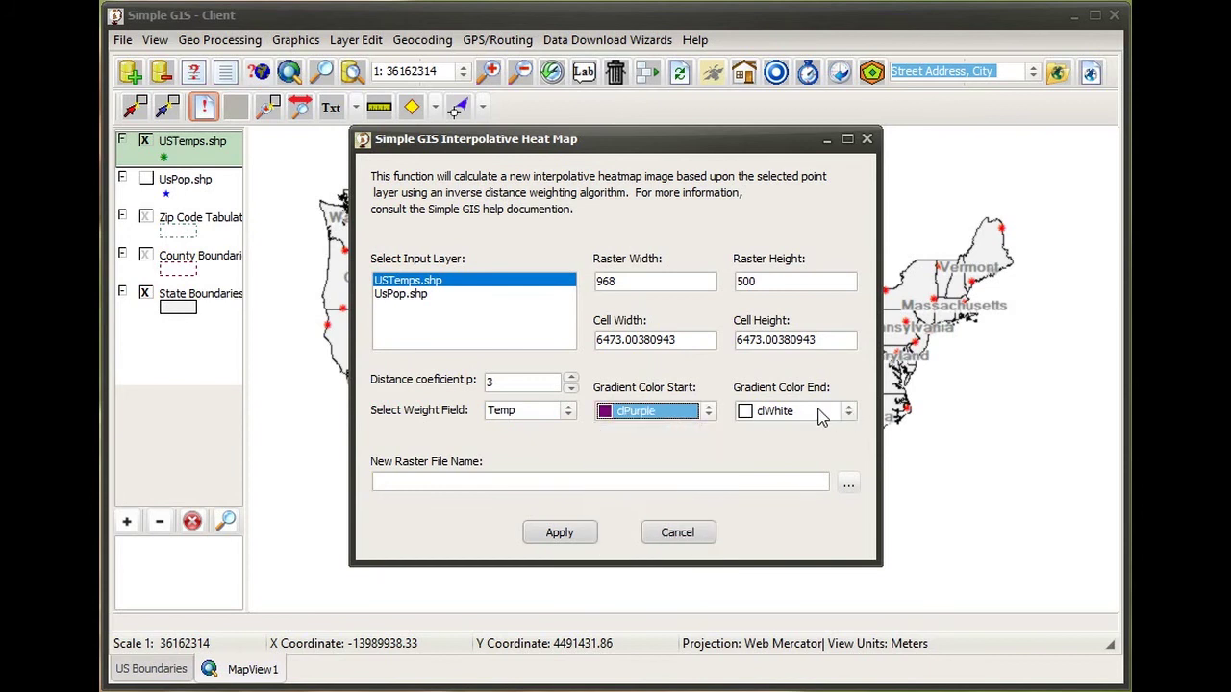
click(848, 412)
scroll(779, 467, up, 2)
click(781, 467)
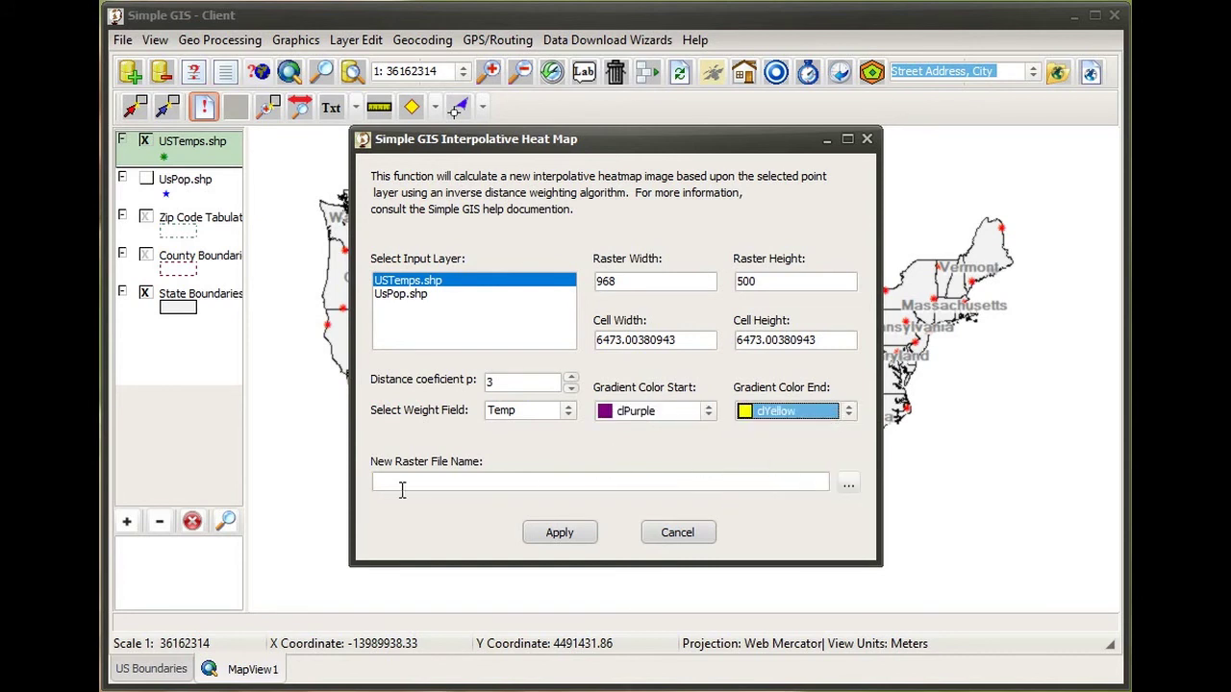
Step: Overwrite TemperatureHeatmap.tif as the output and generate the raster
click(847, 482)
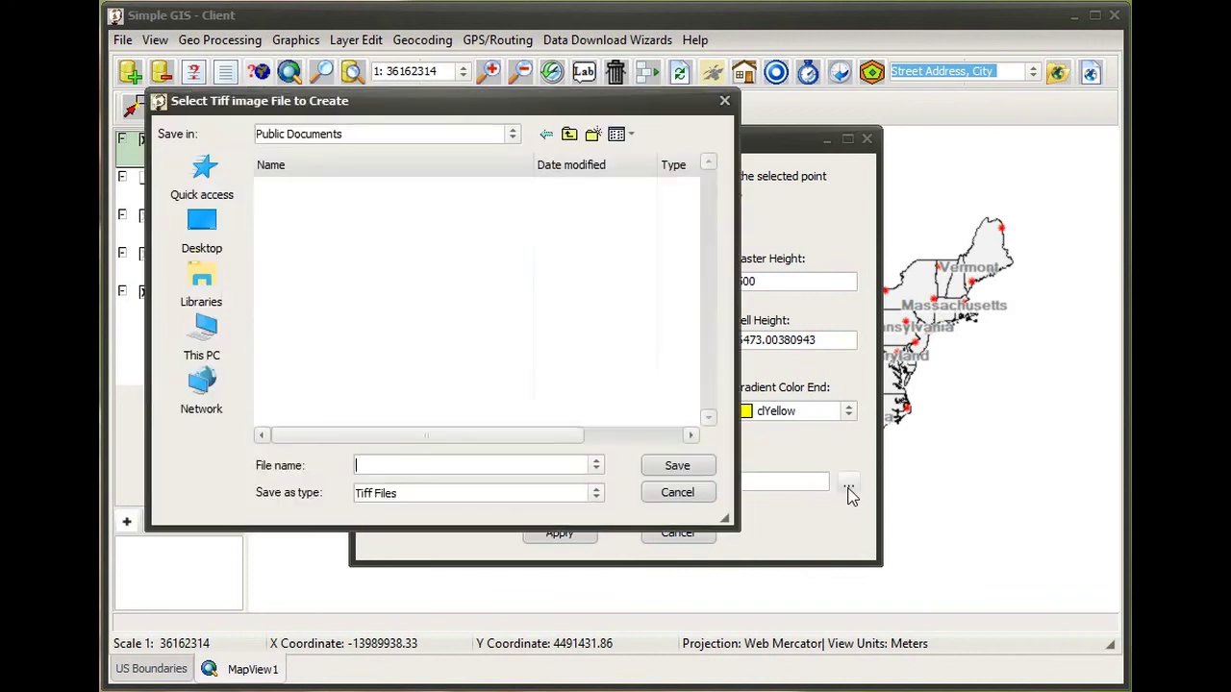
scroll(459, 318, down, 2)
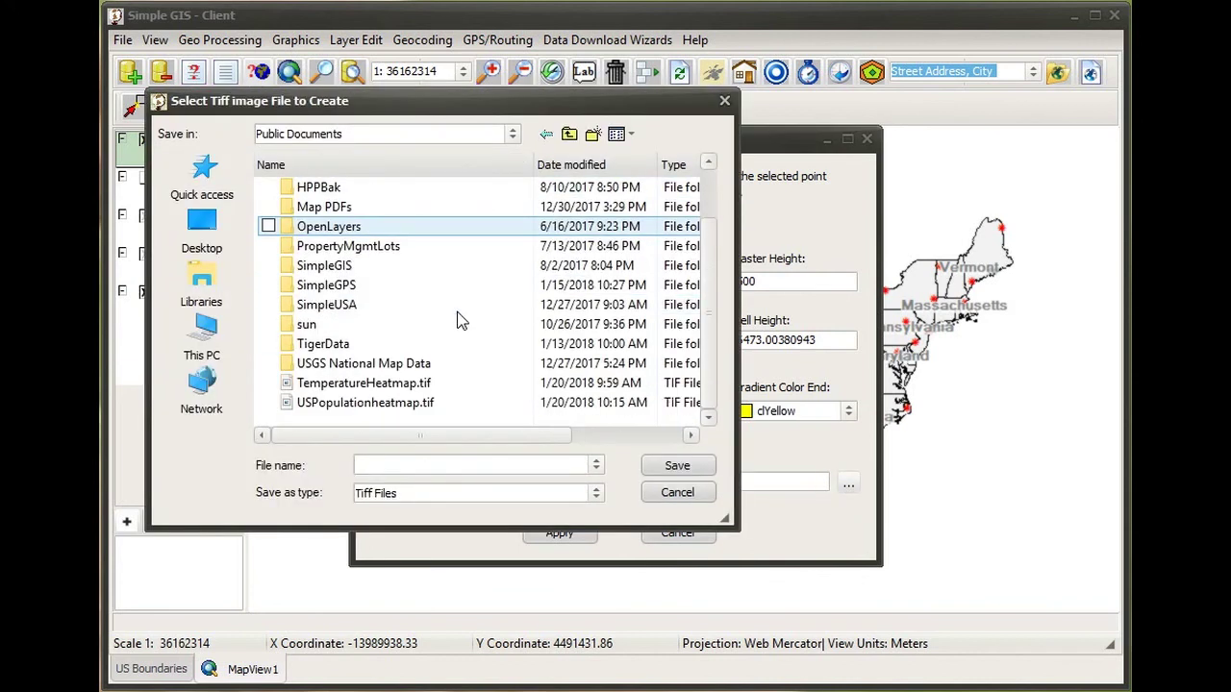
double_click(410, 384)
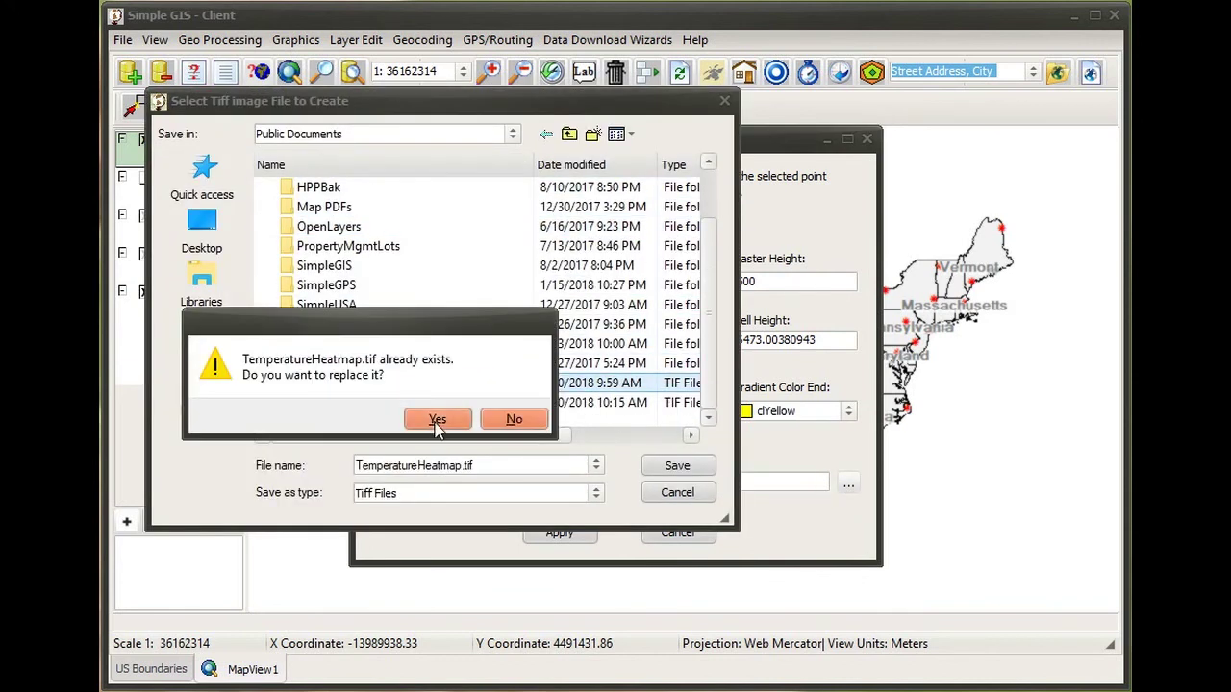
click(442, 420)
click(553, 534)
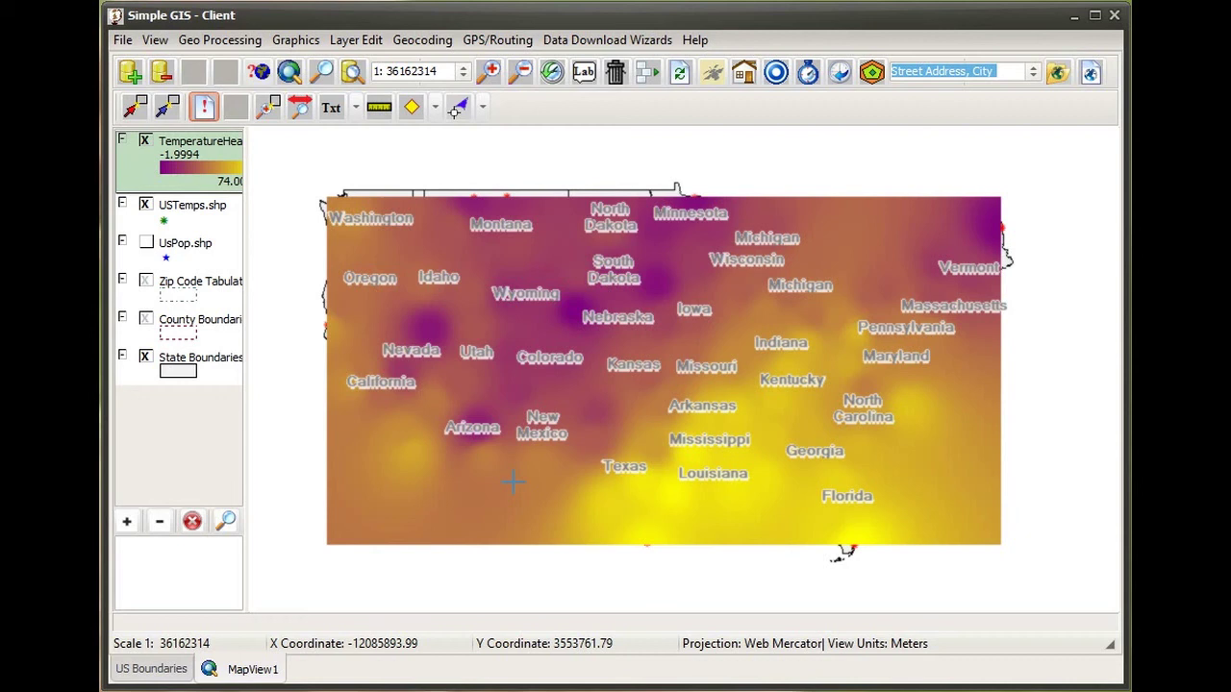
Step: Lower the temperature heat map layer's opacity to 50 in Image Layer Properties
double_click(217, 178)
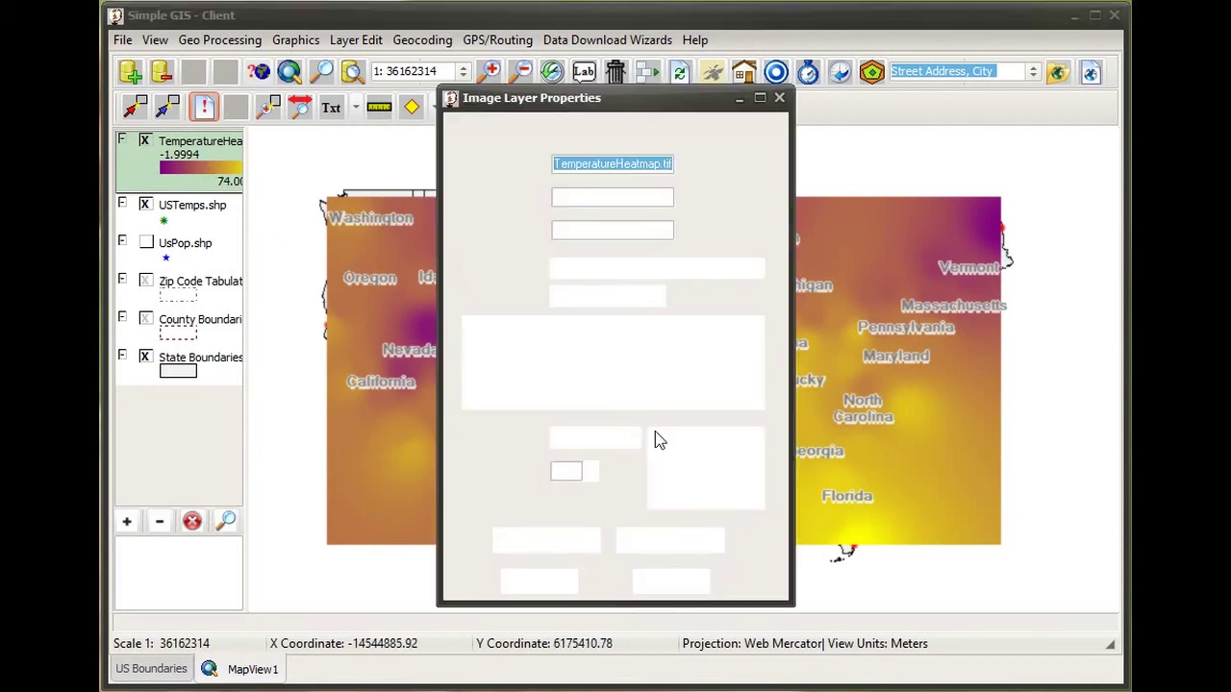
double_click(567, 473)
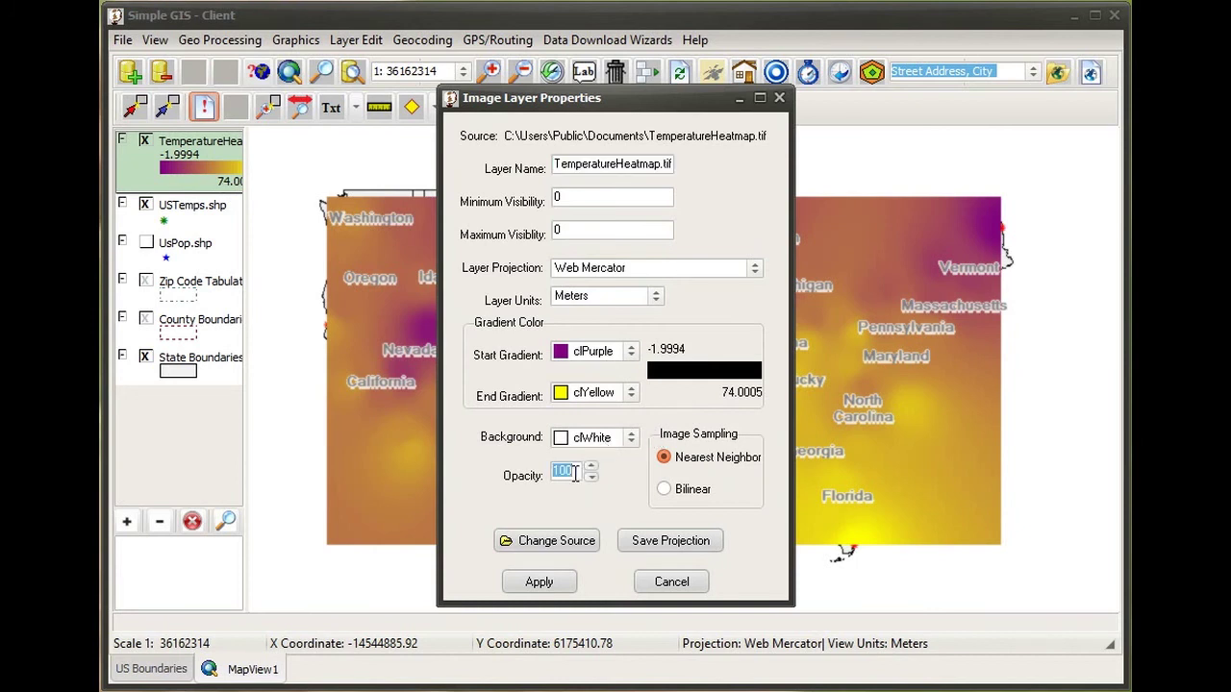
text(50)
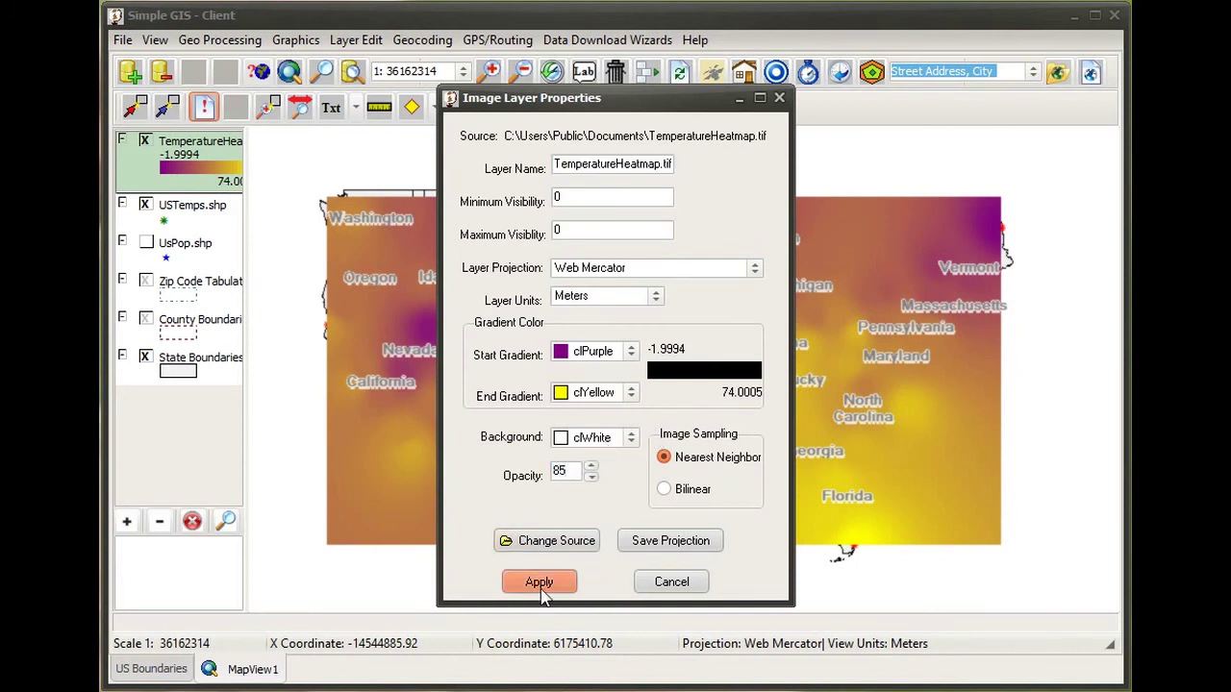
click(539, 582)
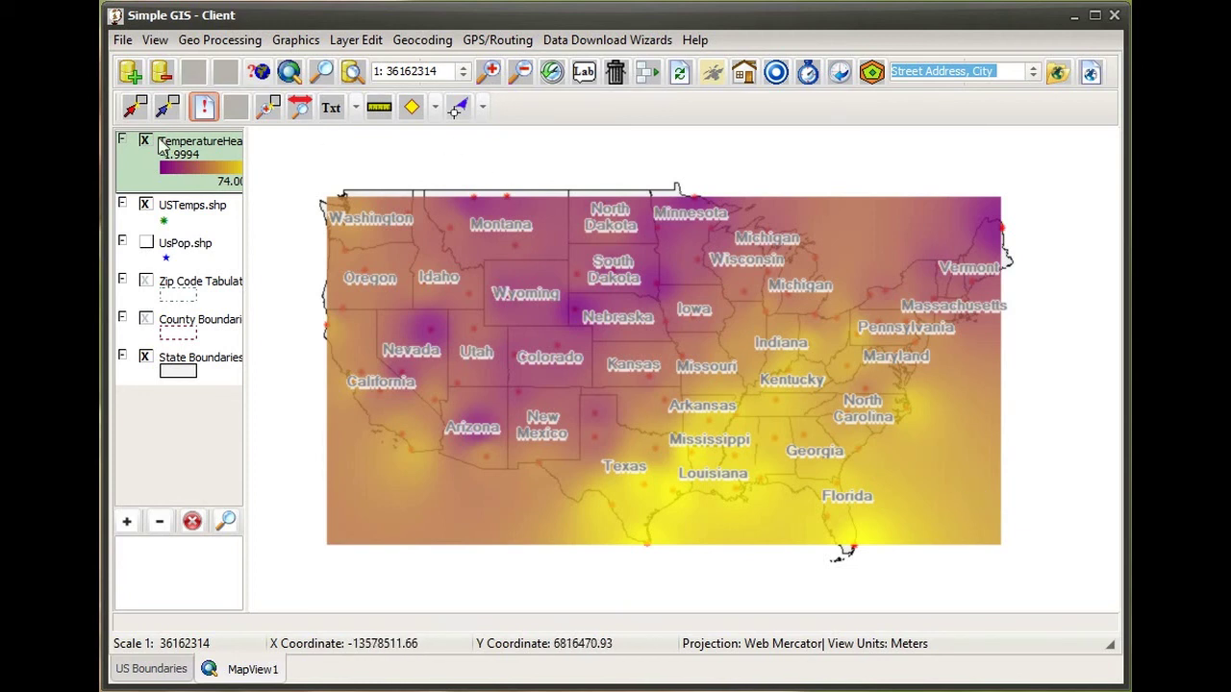
Step: Remove the old temperature heatmap and start an interpolative map from USTemps.shp
right_click(198, 165)
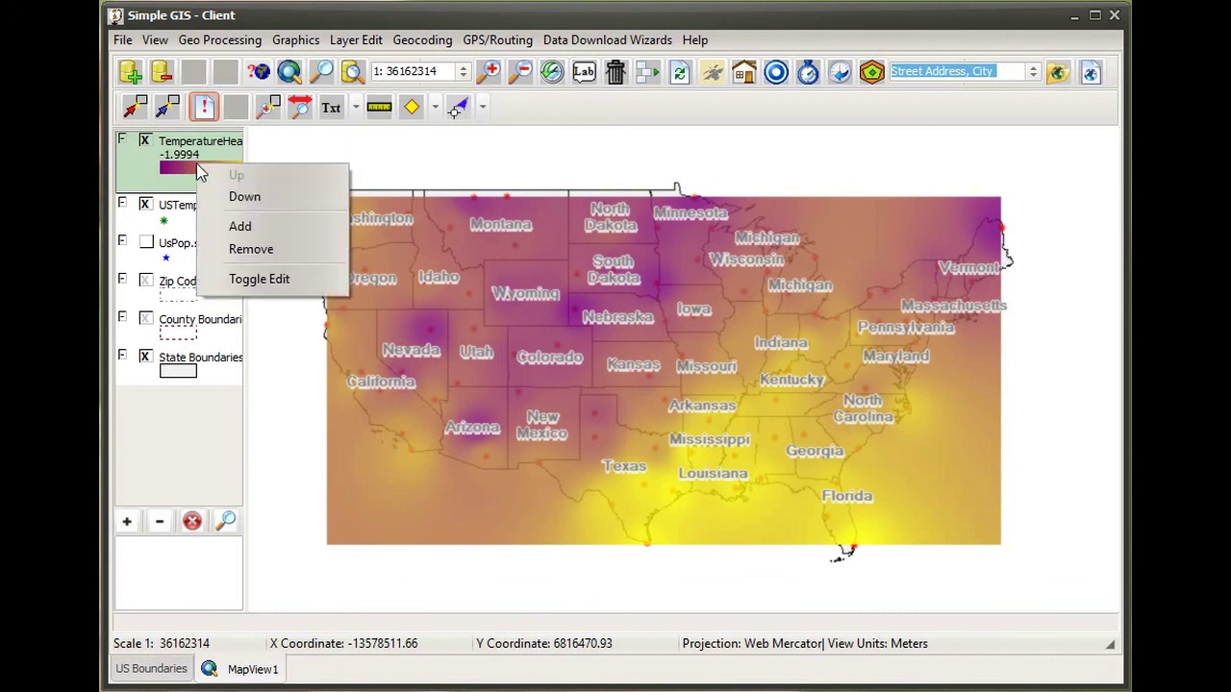
click(264, 250)
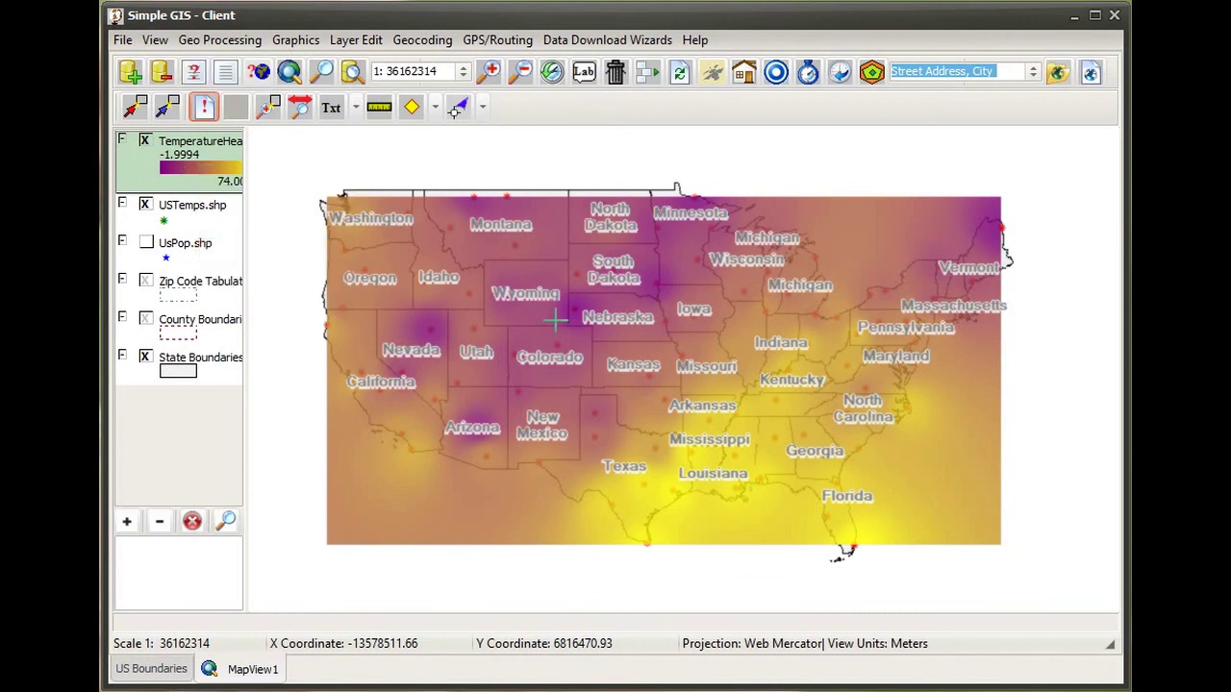
click(221, 42)
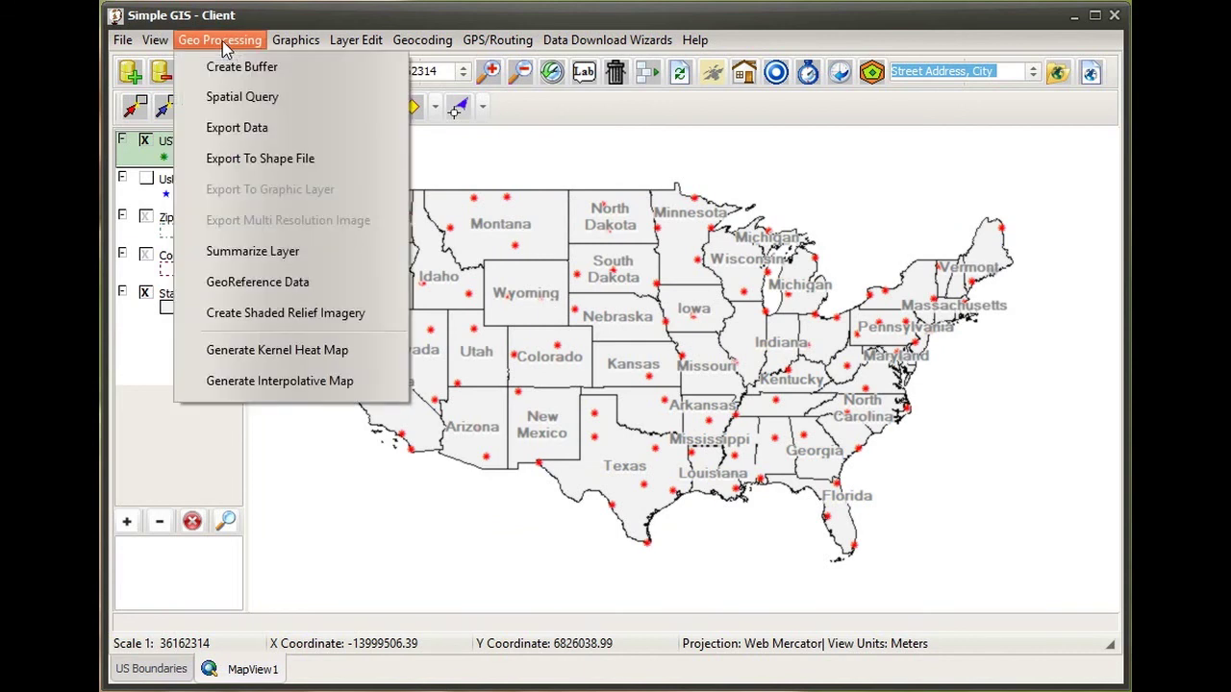
click(277, 382)
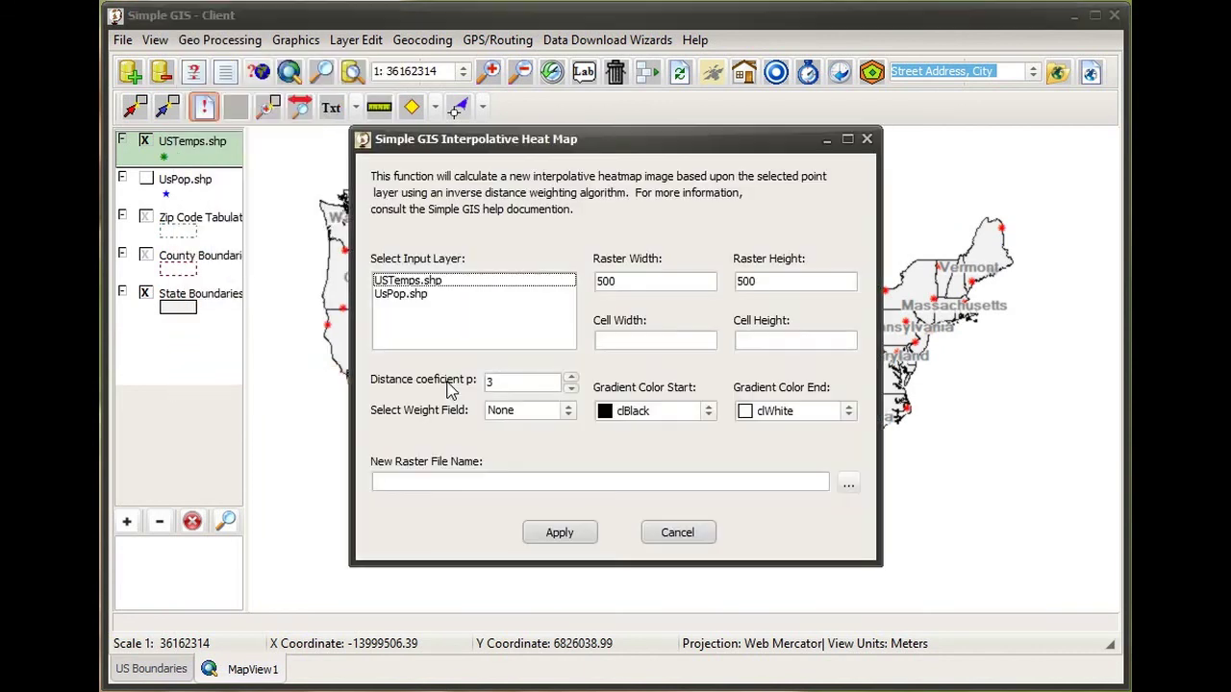
click(429, 284)
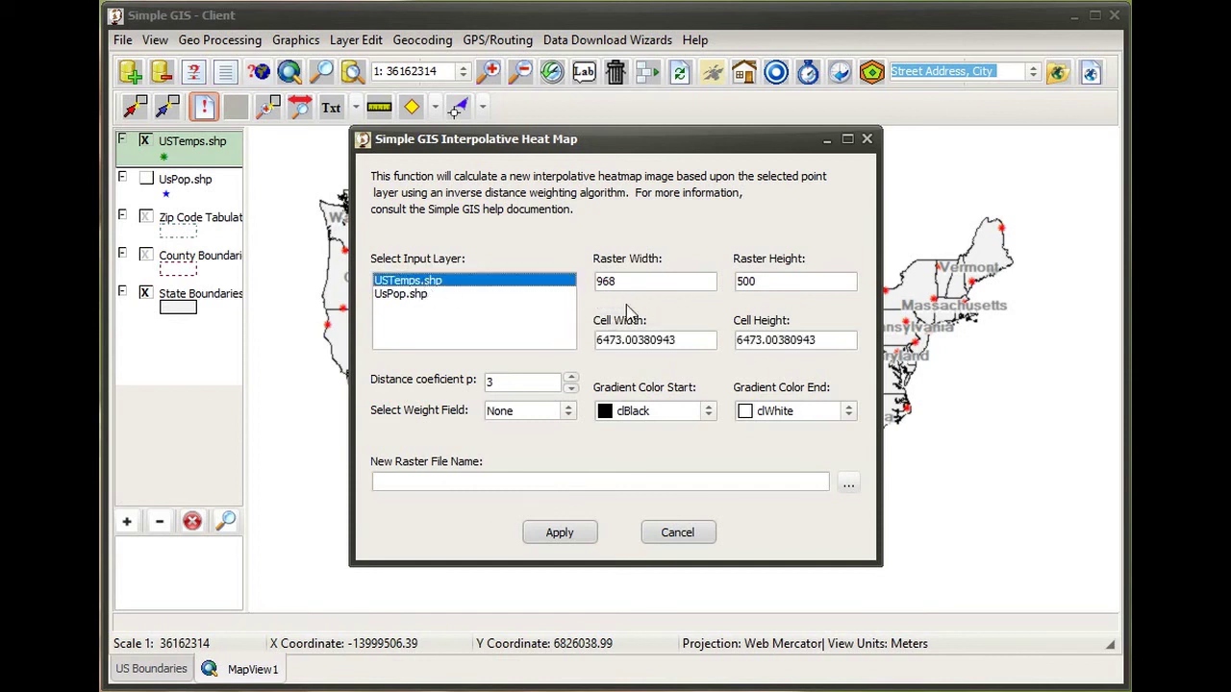
Step: Weight by Temp, set distance coefficient 2, and use a purple-to-yellow gradient
click(567, 414)
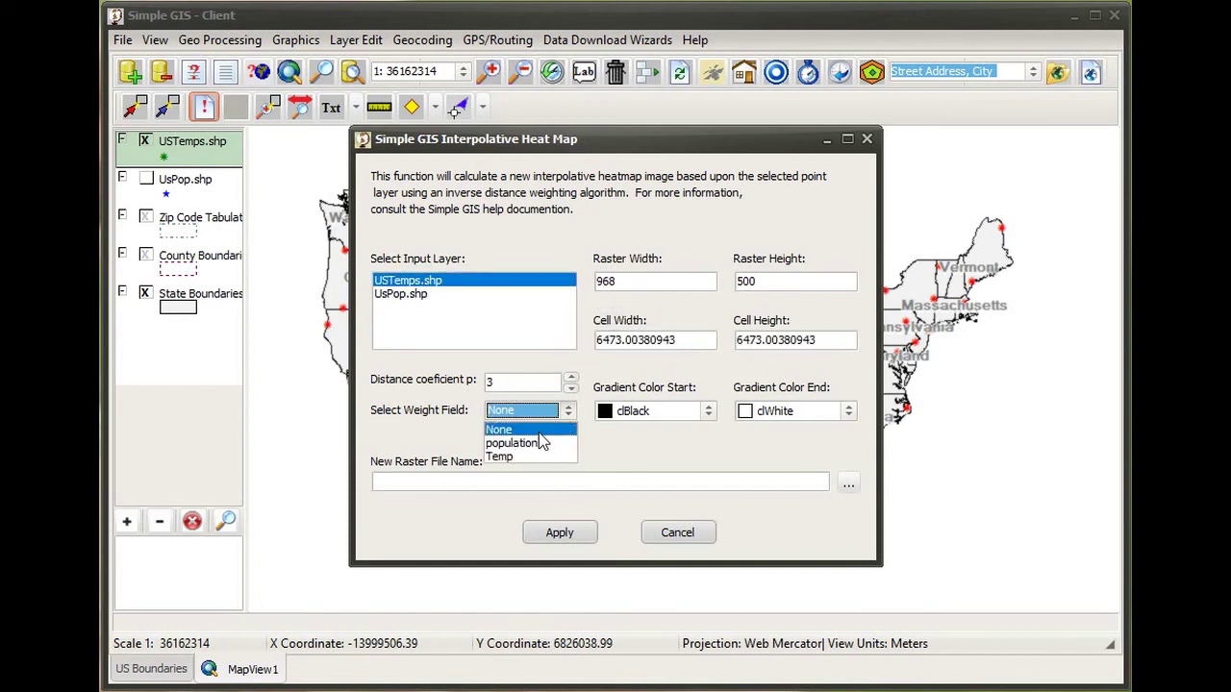
click(510, 454)
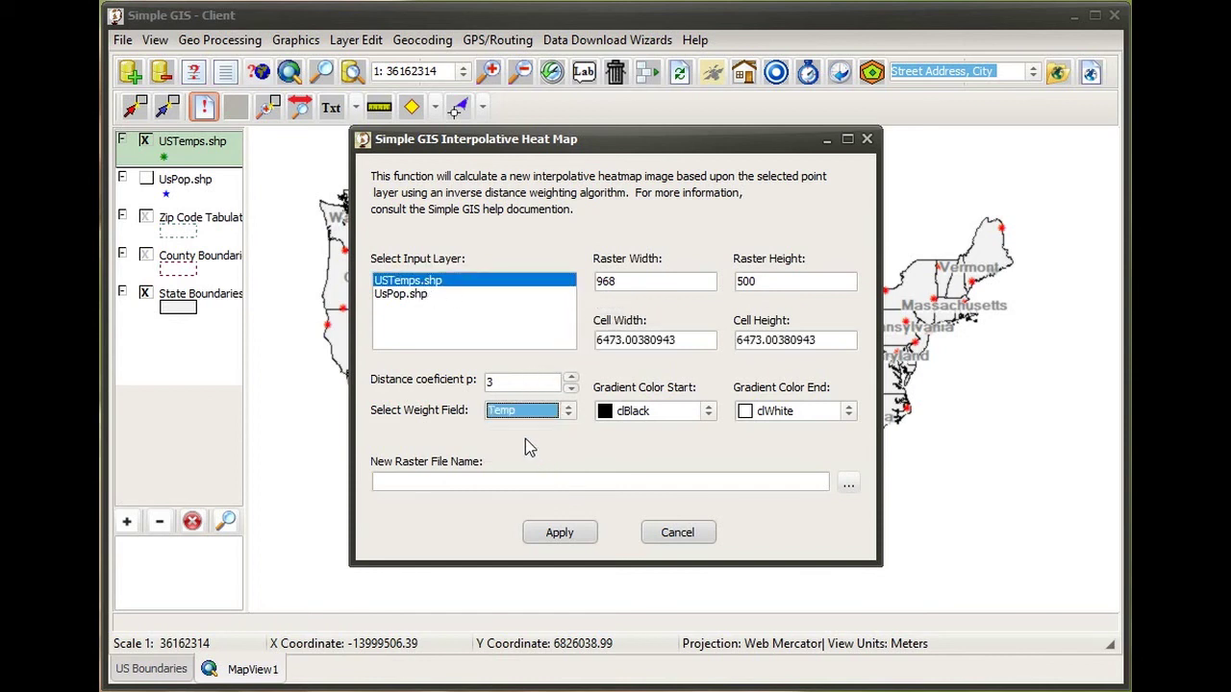
click(496, 383)
key(BackSpace)
text(2)
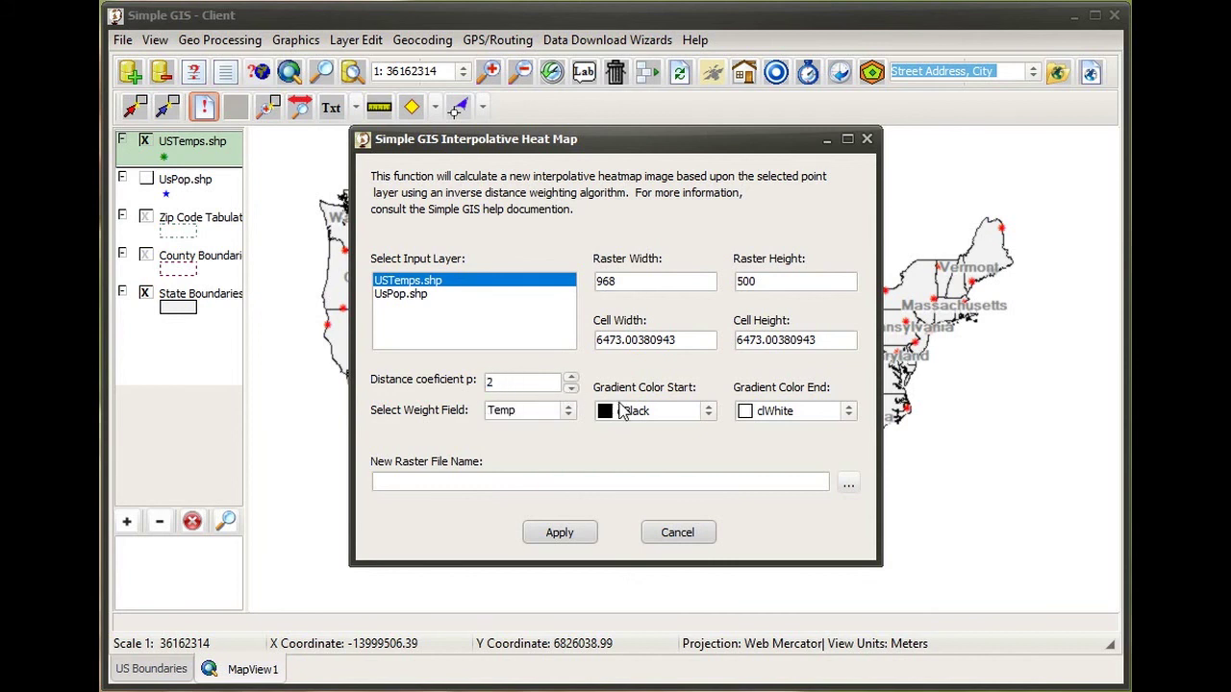
click(646, 413)
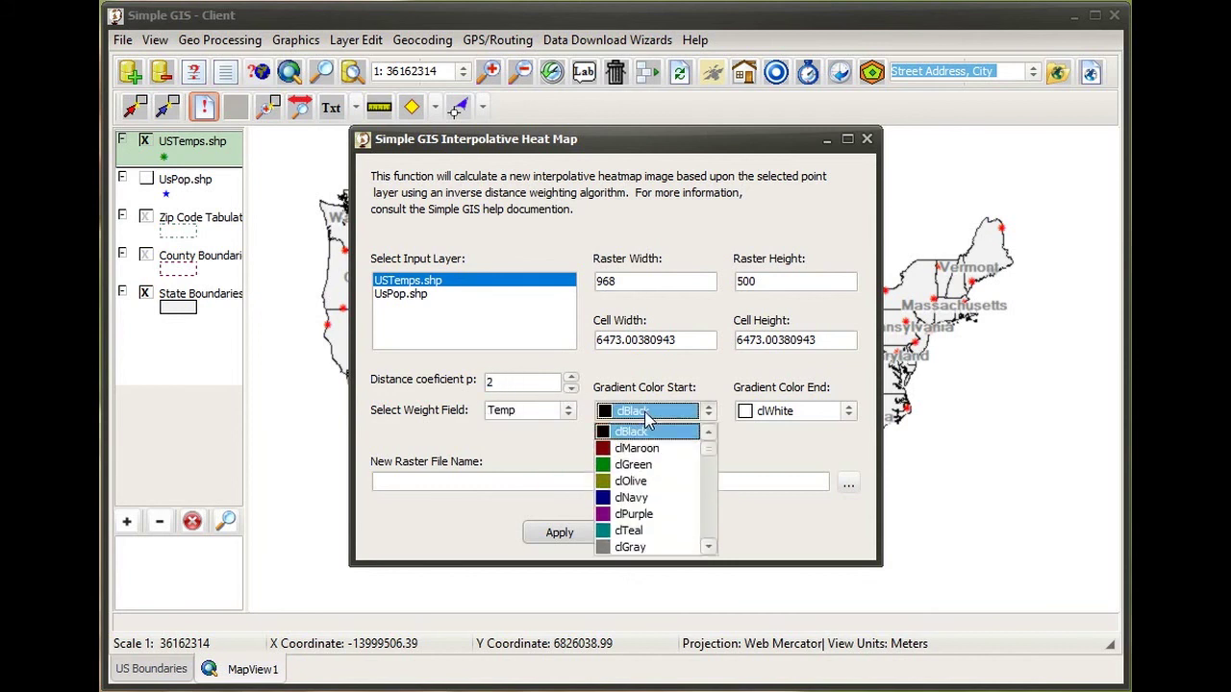
click(667, 513)
click(812, 414)
scroll(799, 452, up, 3)
click(793, 481)
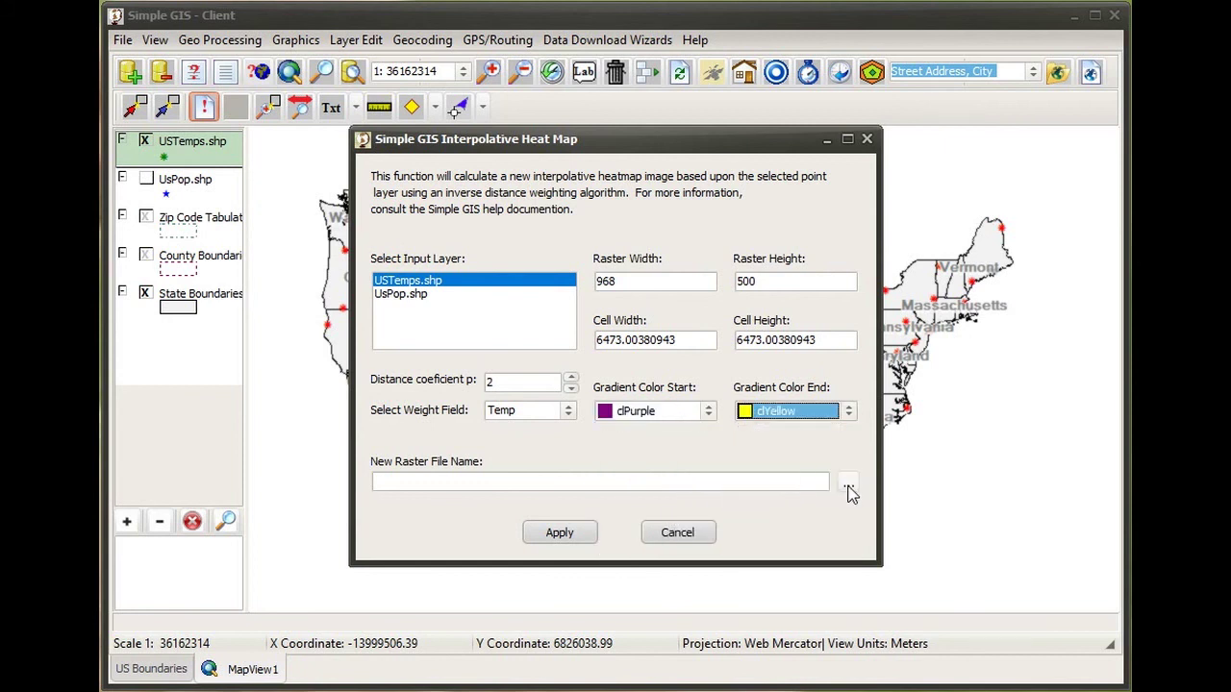
Step: Overwrite TemperatureHeatmap.tif and generate the coefficient-2 heatmap raster
click(848, 485)
scroll(365, 327, down, 2)
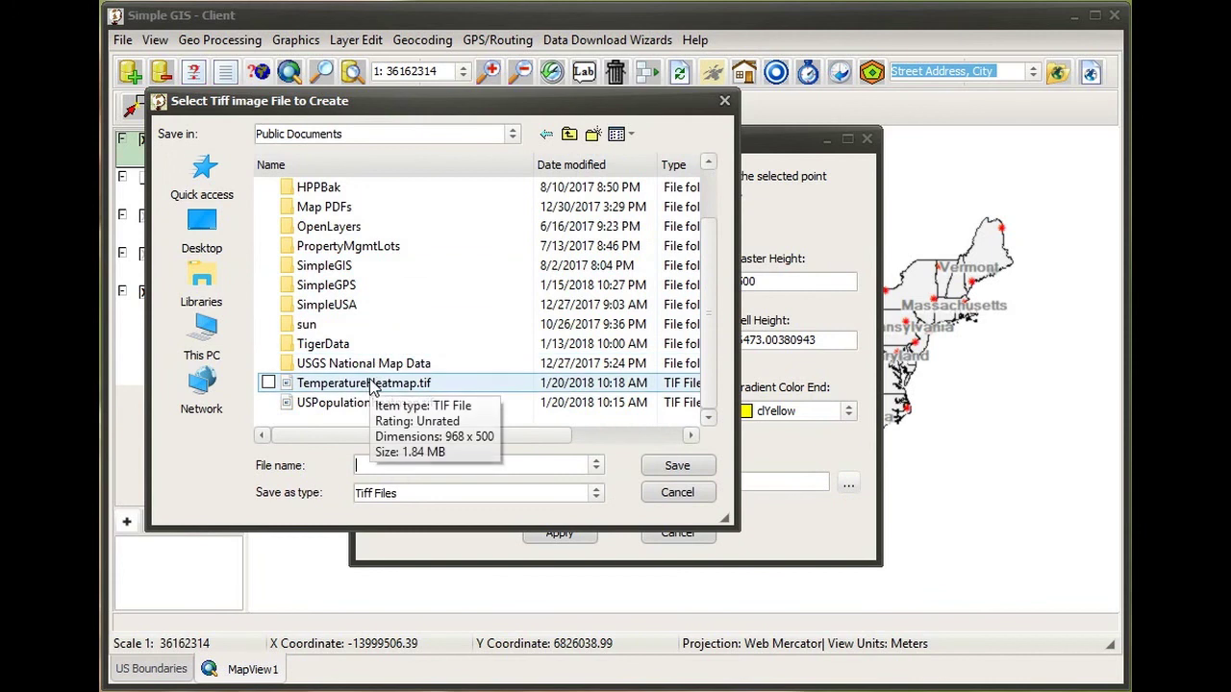
double_click(377, 385)
click(437, 419)
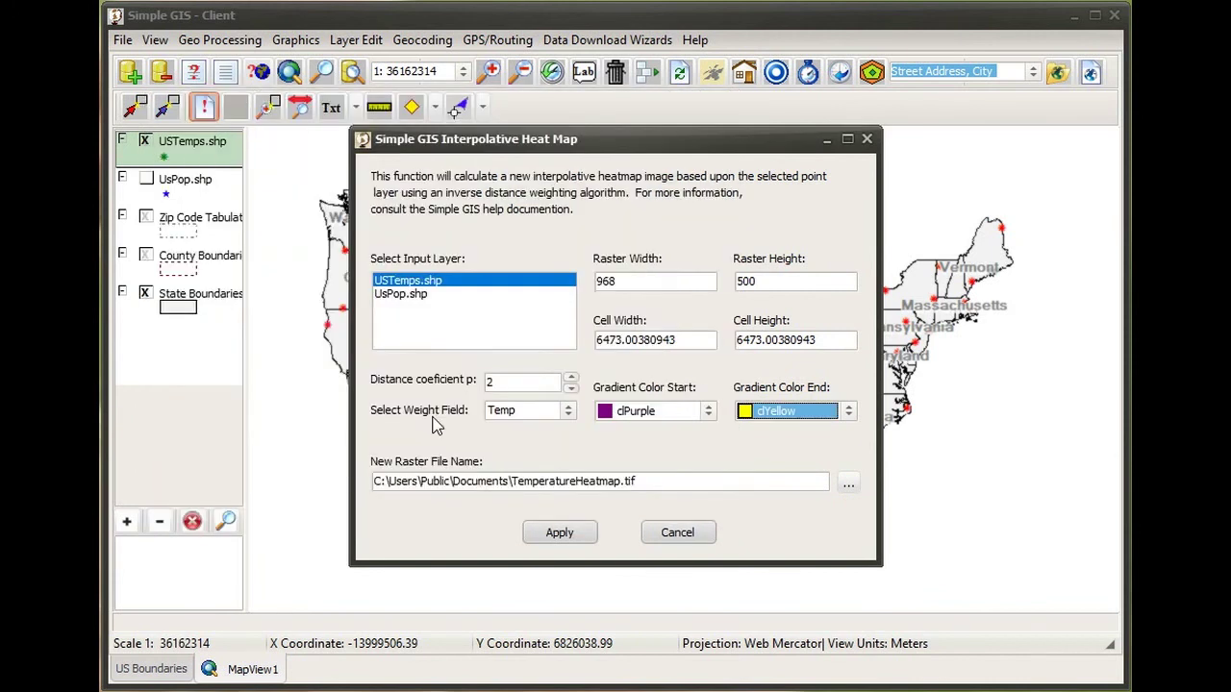
click(558, 534)
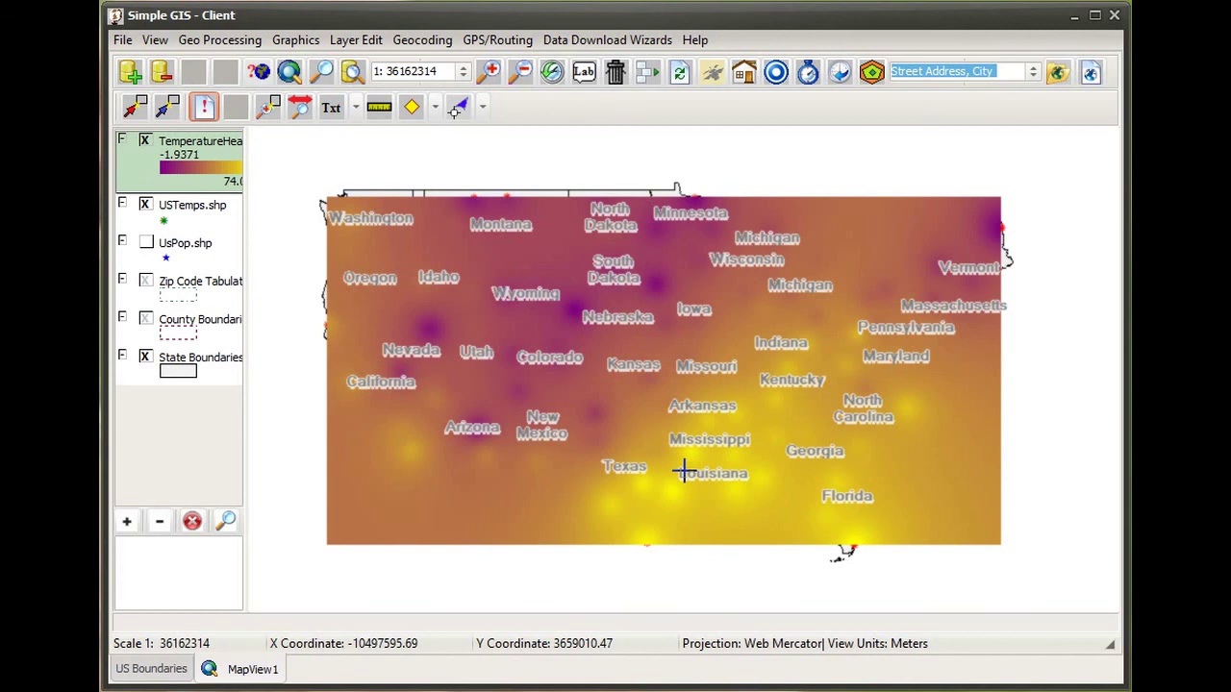
Step: Remove the coefficient-2 heatmap layer and start a new interpolation from USTemps.shp
right_click(211, 182)
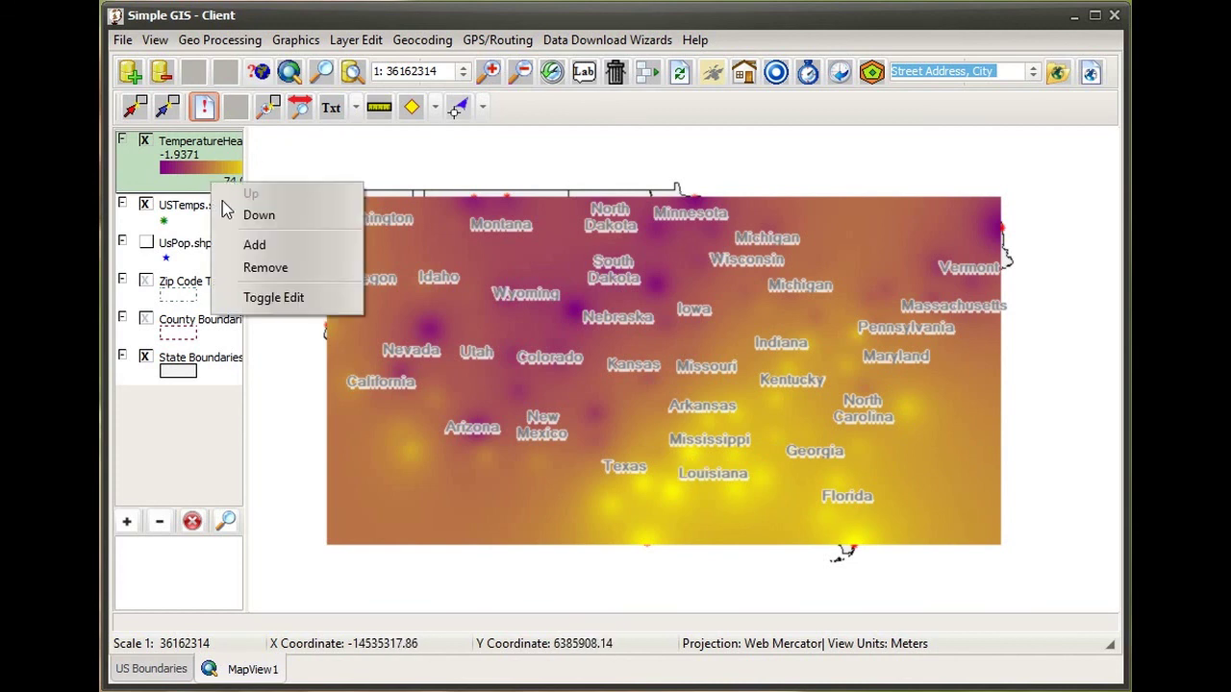
click(286, 267)
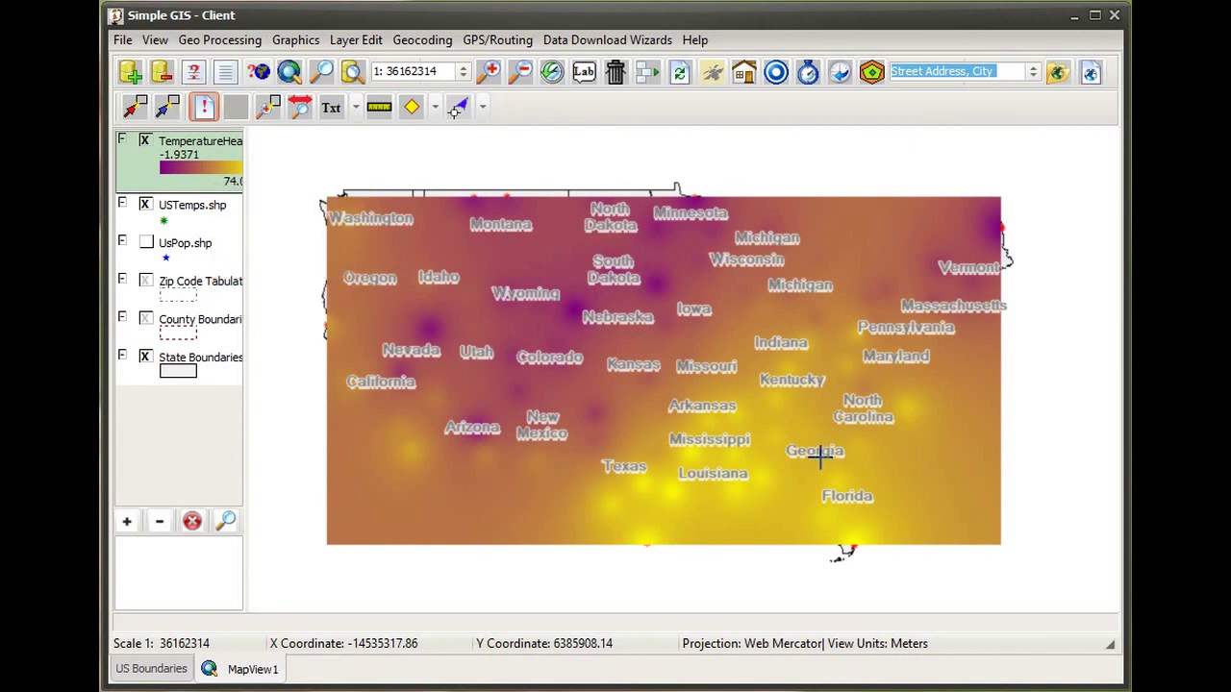
click(204, 45)
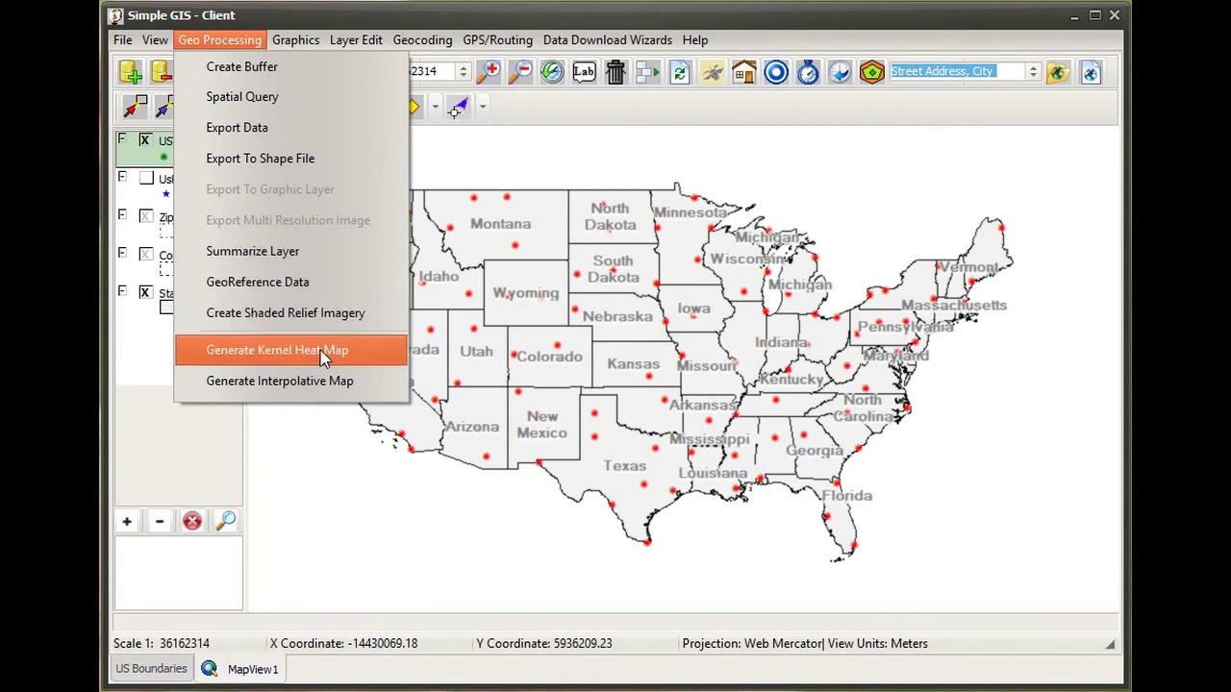
click(327, 381)
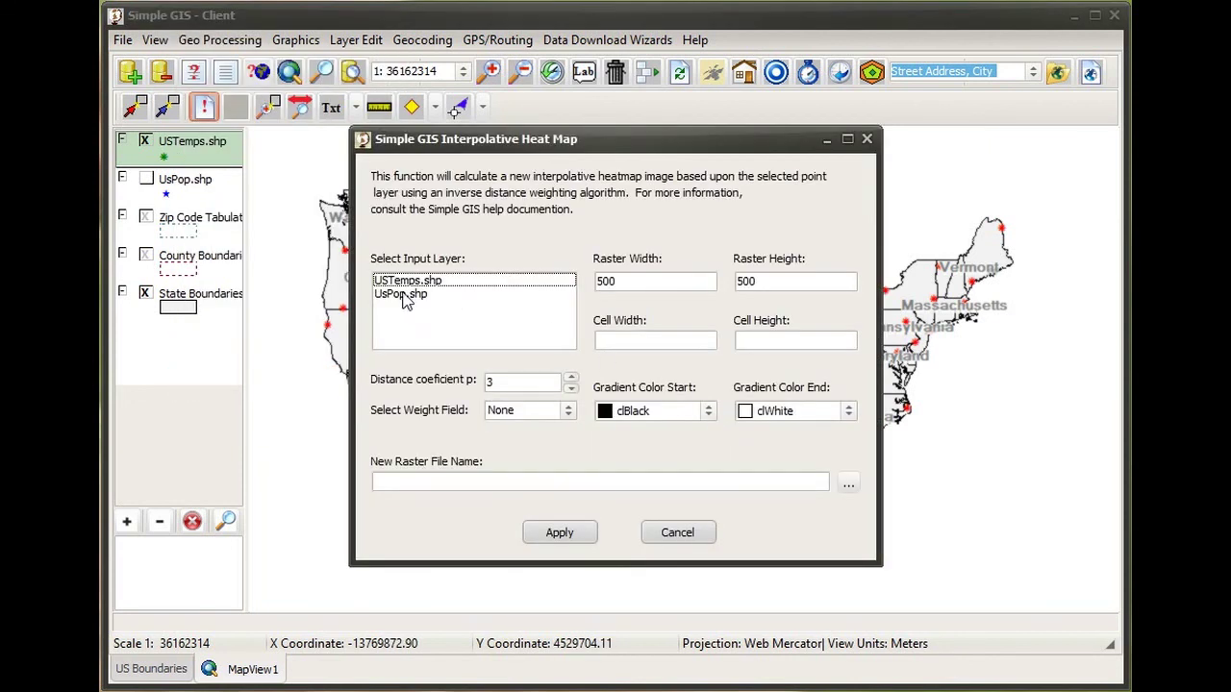
click(409, 281)
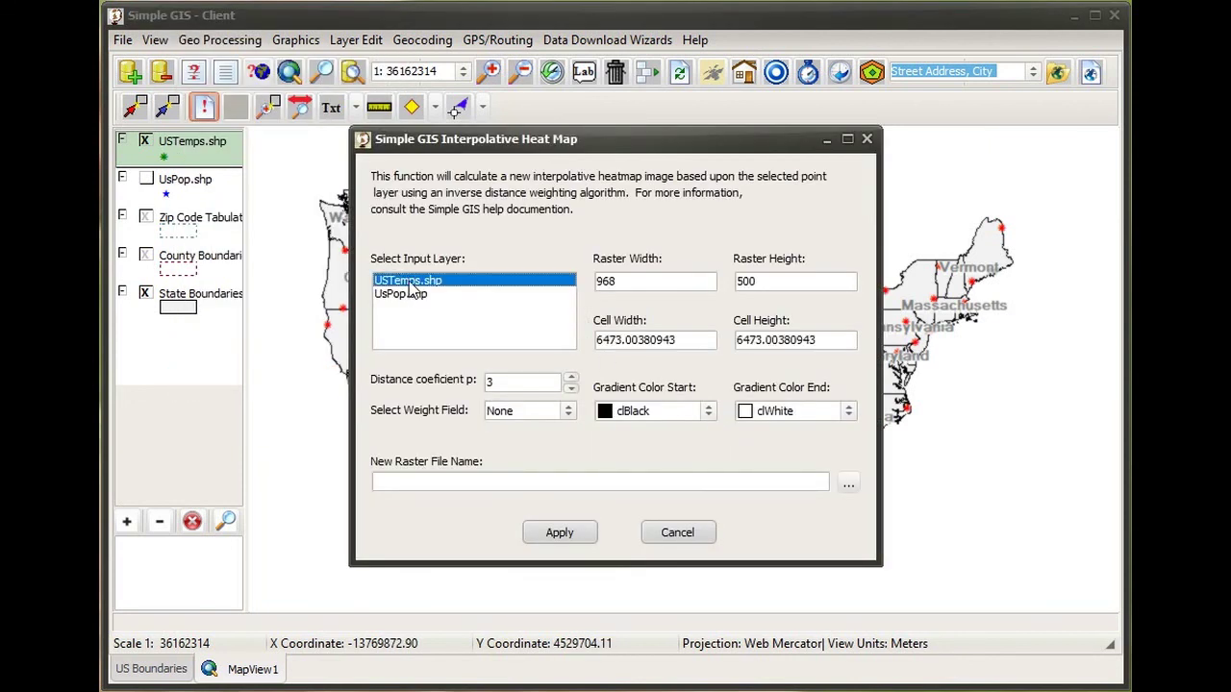
Step: Set distance coefficient 5, weight by Temp, and a purple-to-yellow gradient
click(572, 378)
click(568, 412)
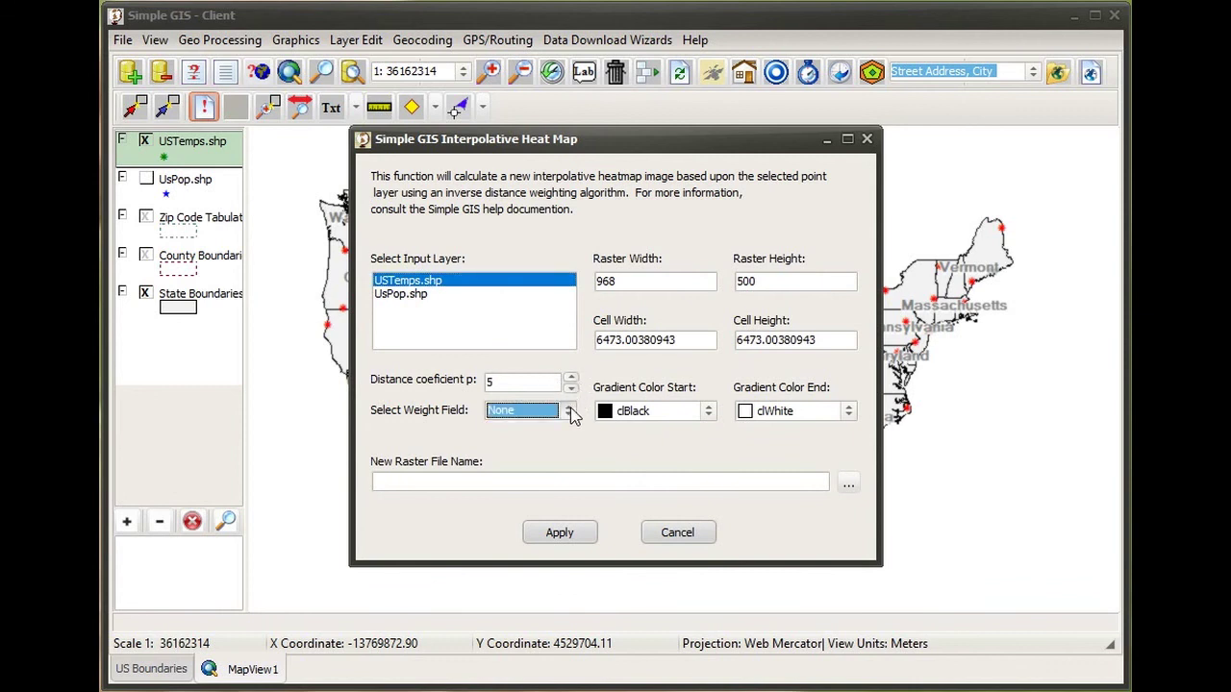
click(544, 457)
click(650, 413)
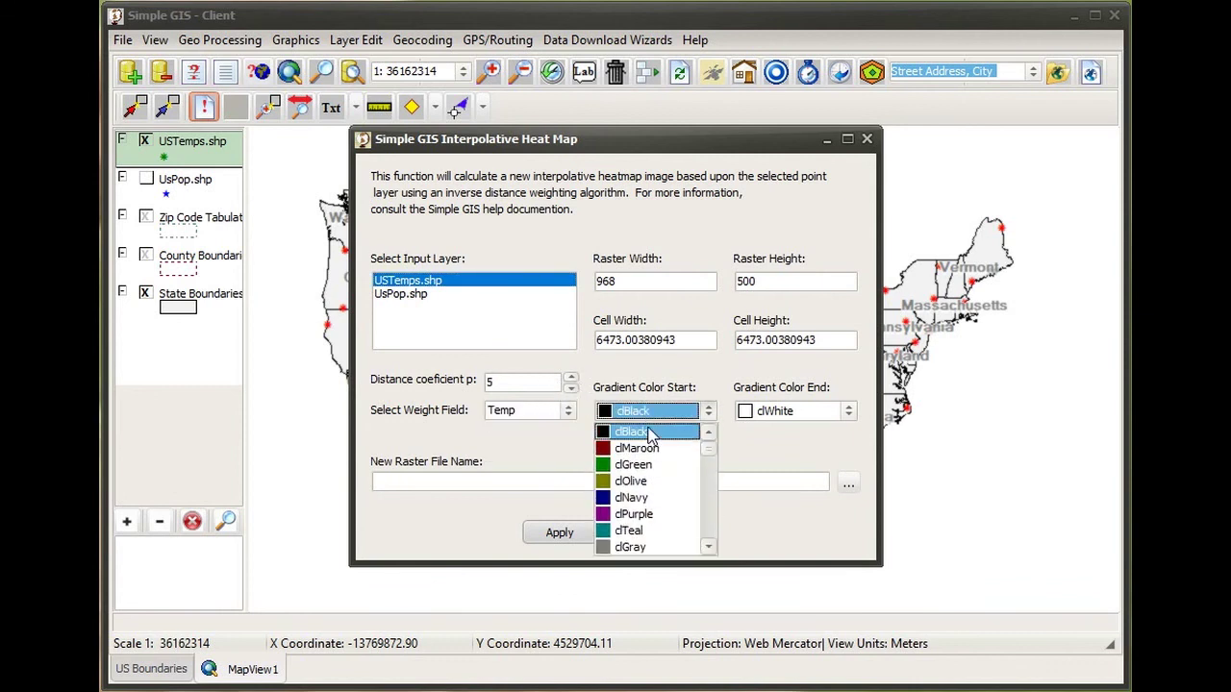
click(661, 513)
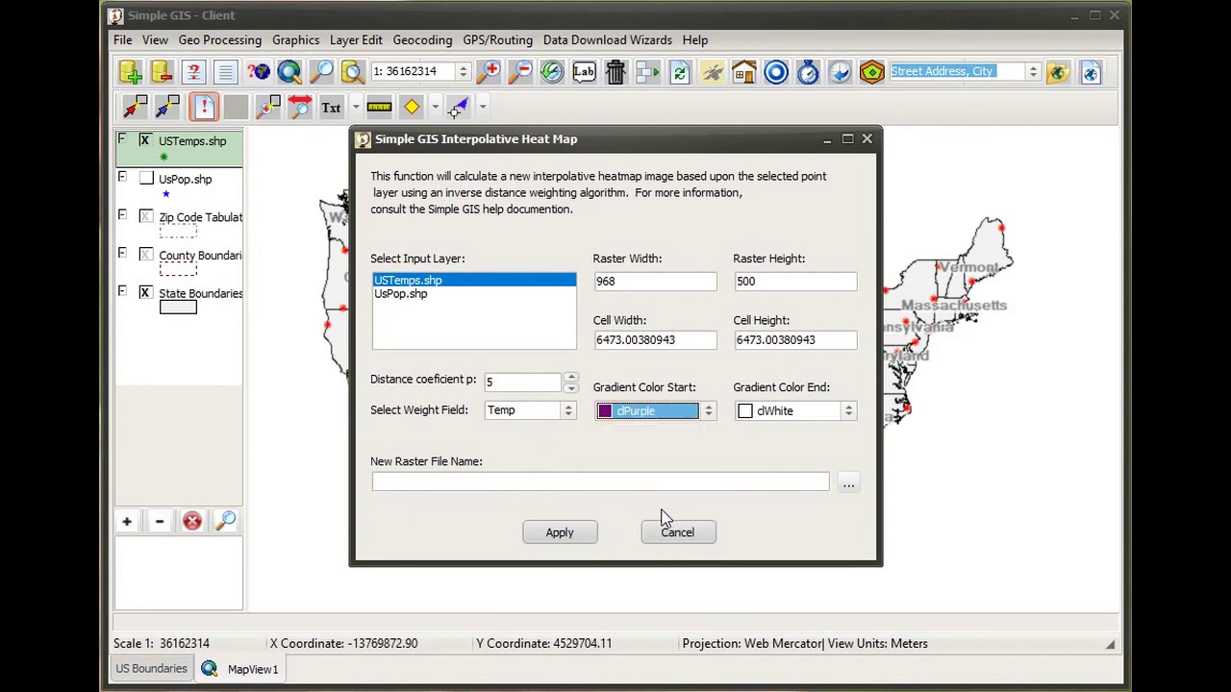
click(810, 411)
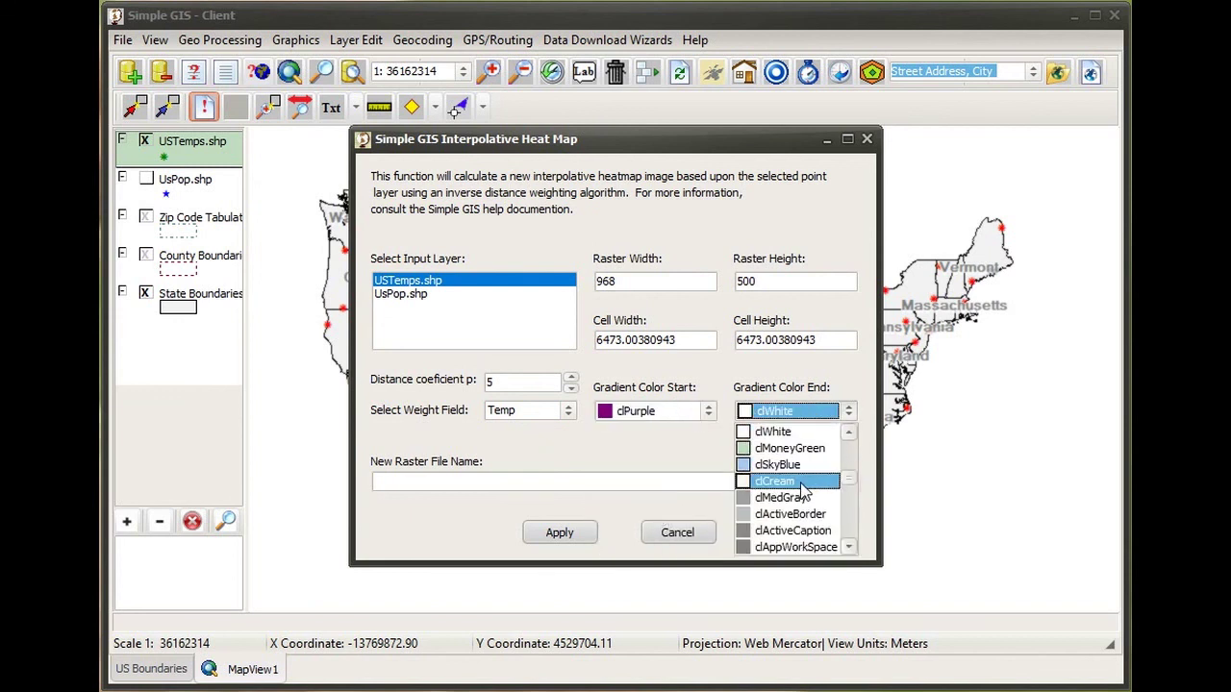
scroll(794, 481, up, 2)
click(787, 466)
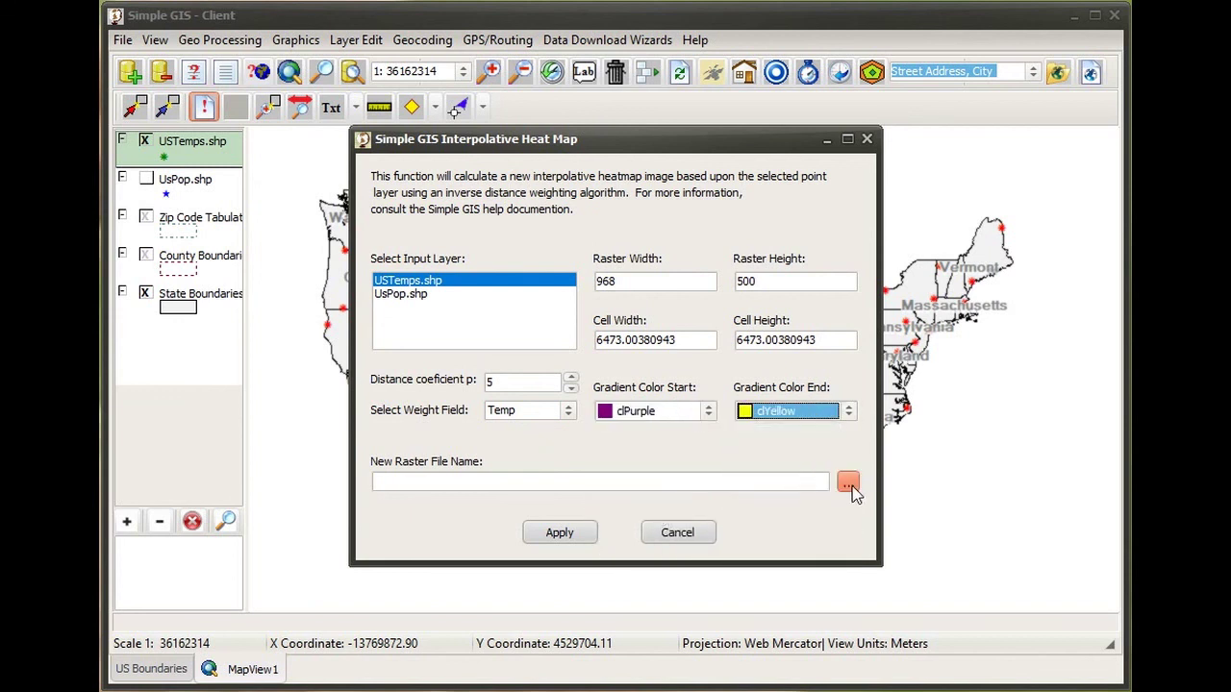
Step: Overwrite TemperatureHeatmap.tif as the output and generate the coefficient-5 heatmap raster
click(848, 483)
scroll(464, 419, down, 2)
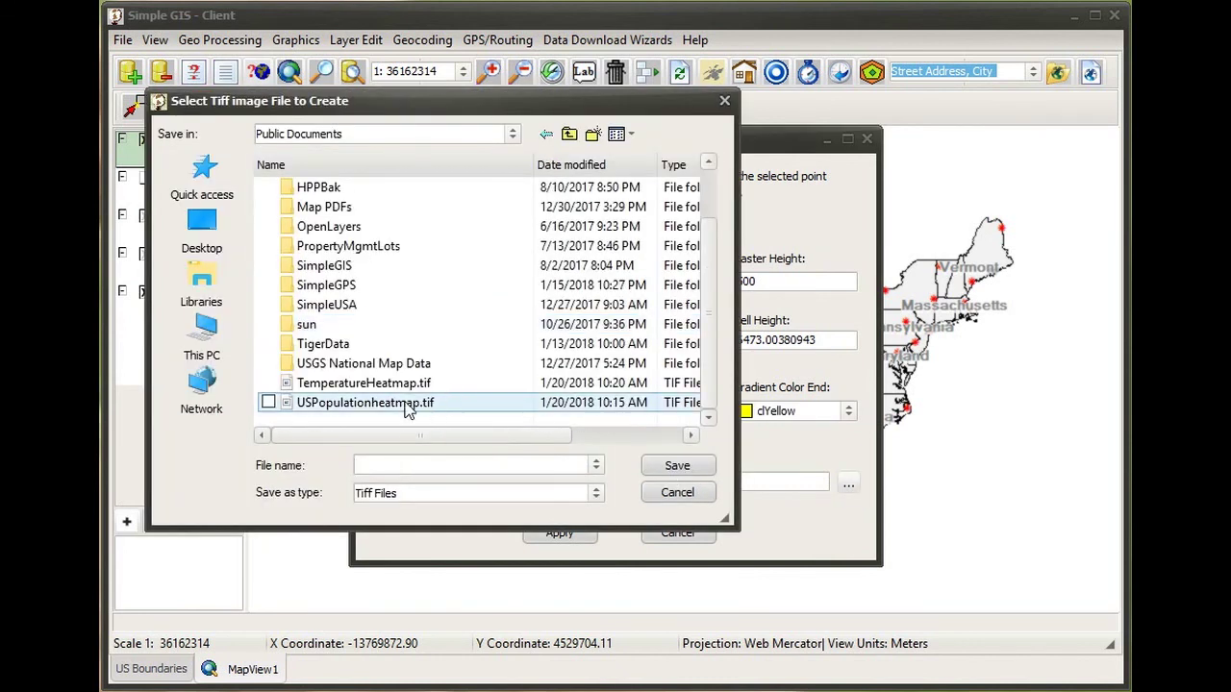
double_click(397, 385)
click(432, 418)
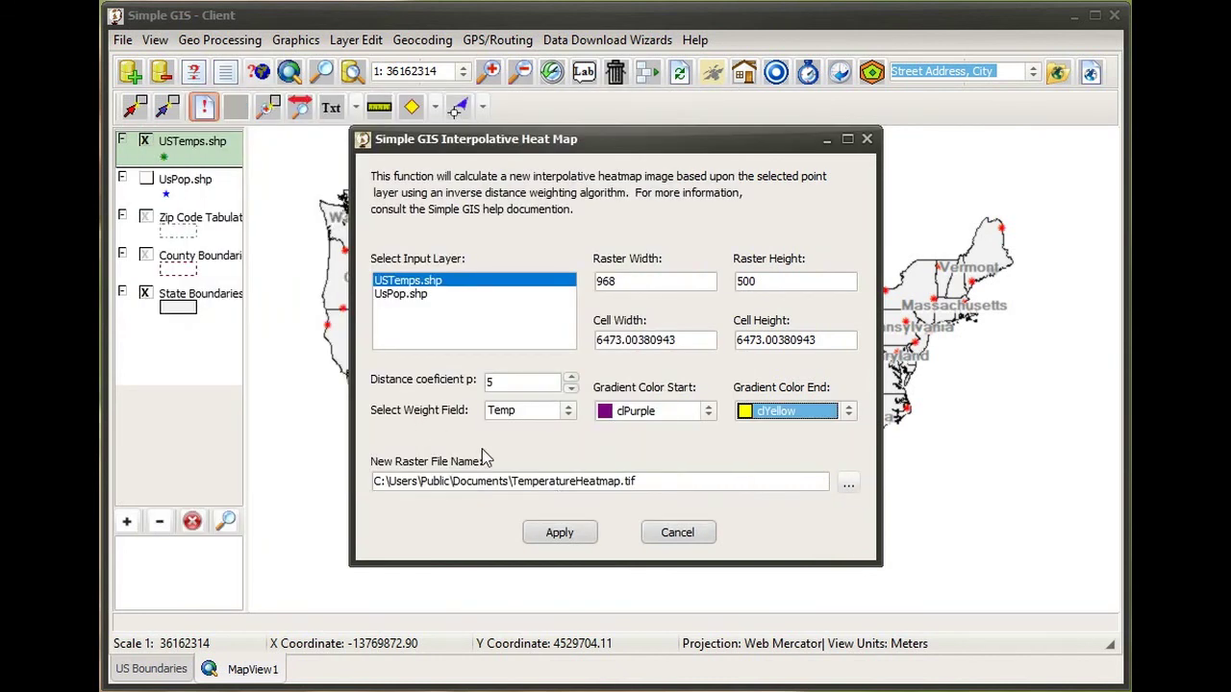
click(561, 533)
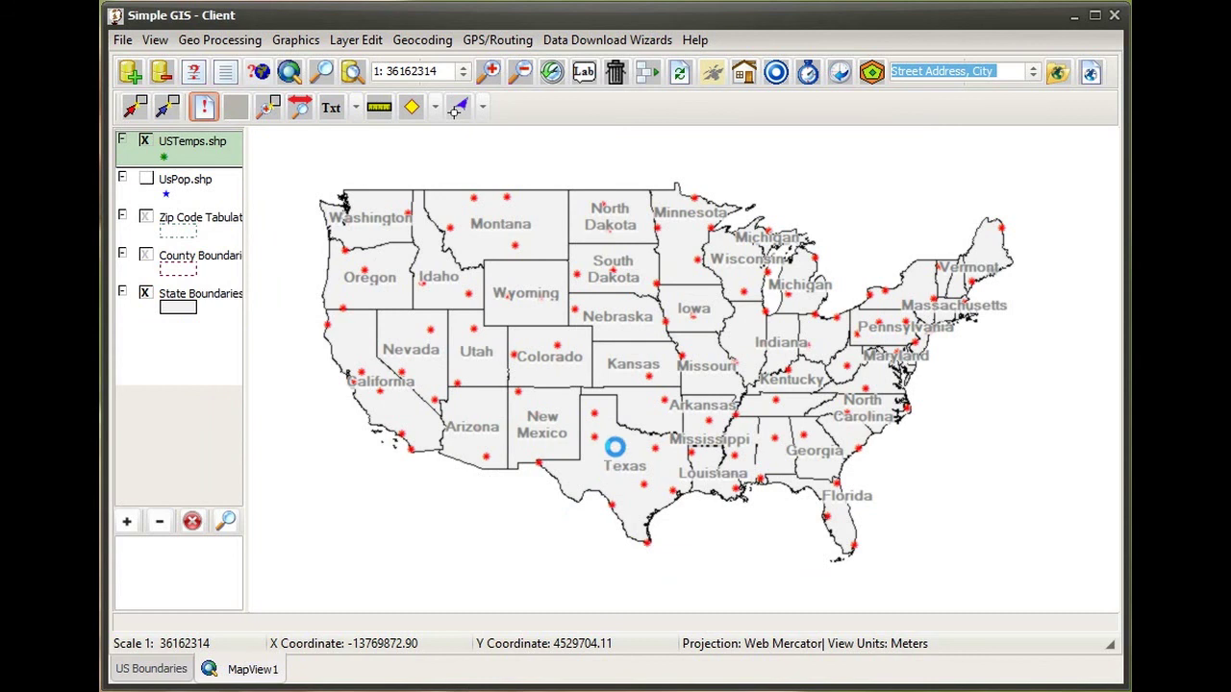